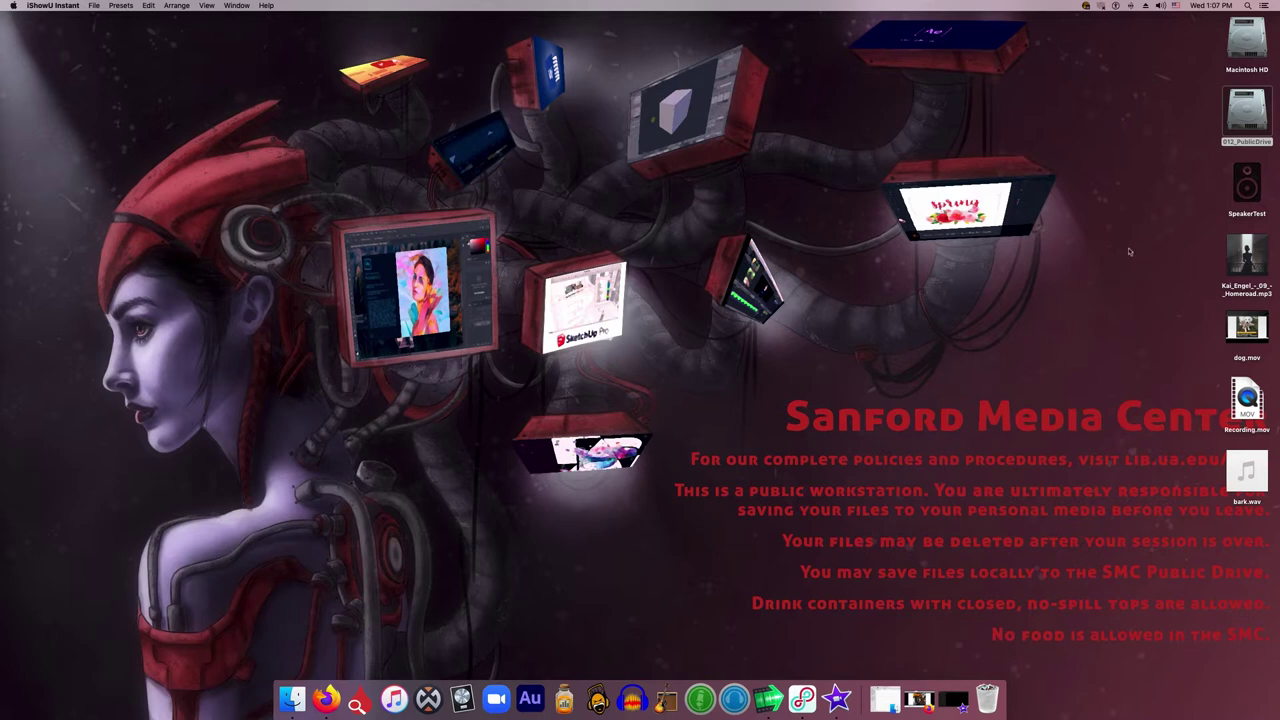
- Make a desktop folder named Project EN102 and move the music, dog.mov, Recording.mov and bark.wav into it
drag(1150, 240, 1253, 490)
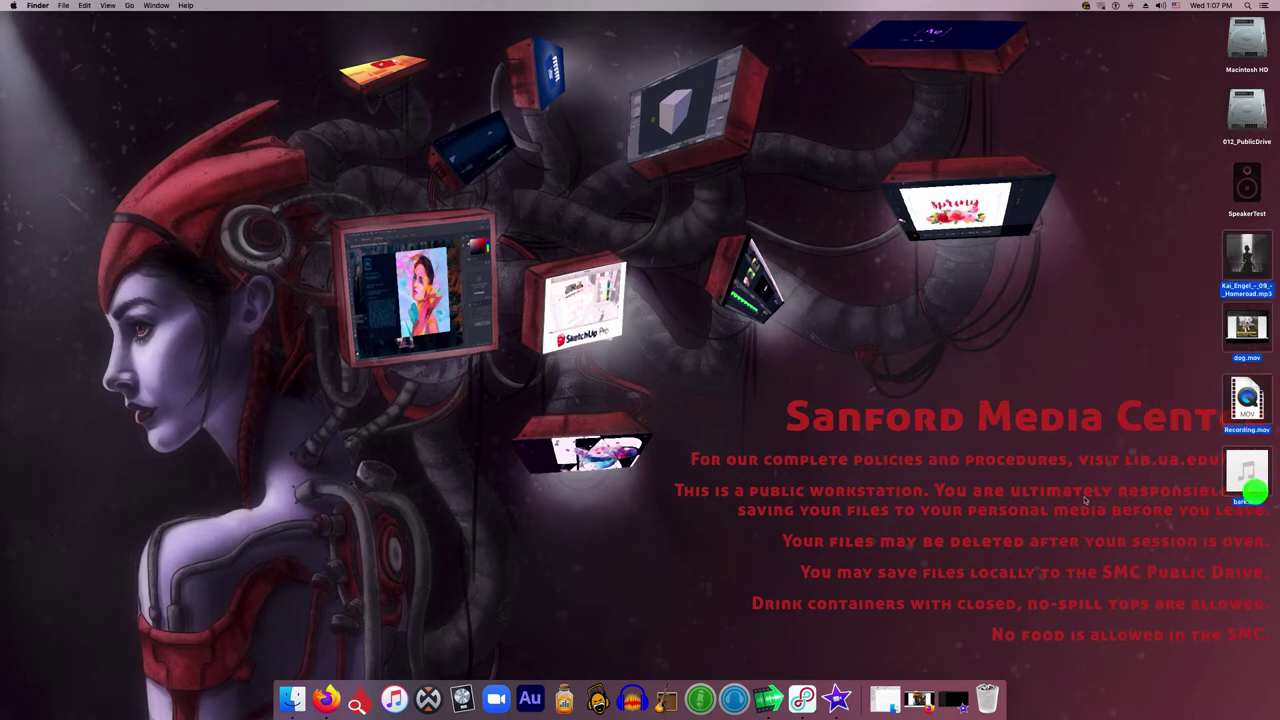
click(1075, 464)
right_click(1070, 371)
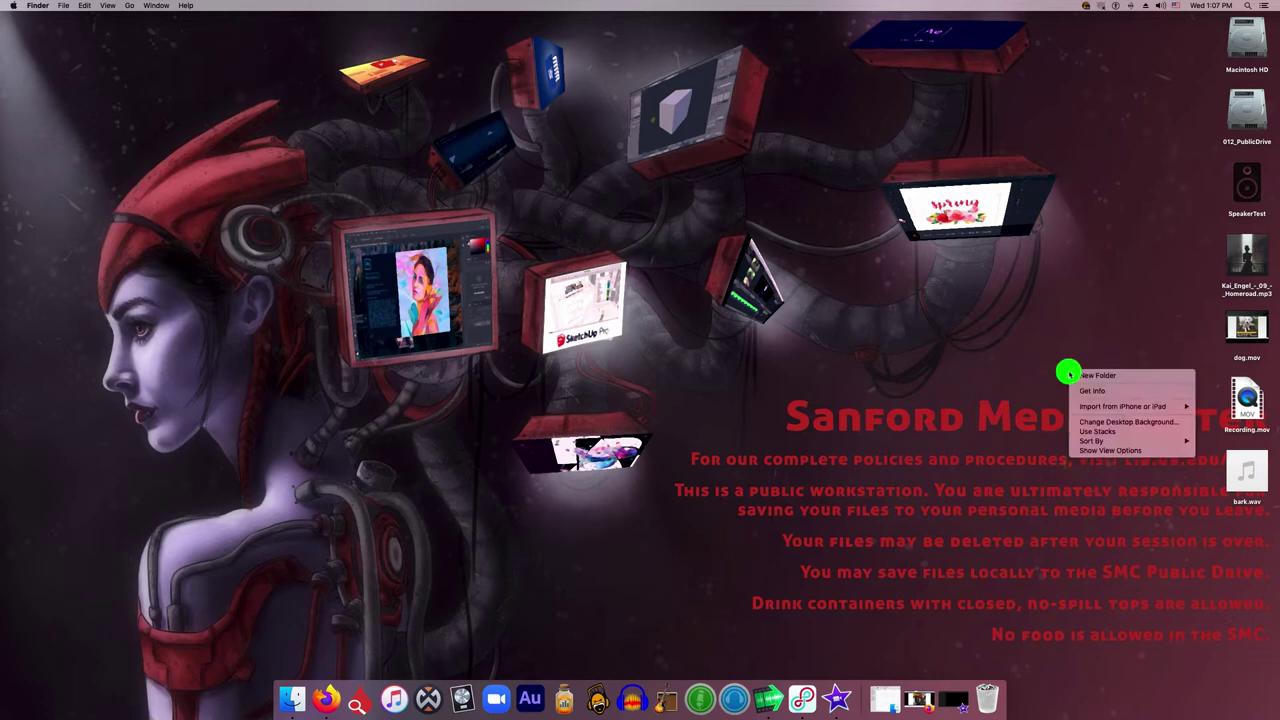
click(1080, 375)
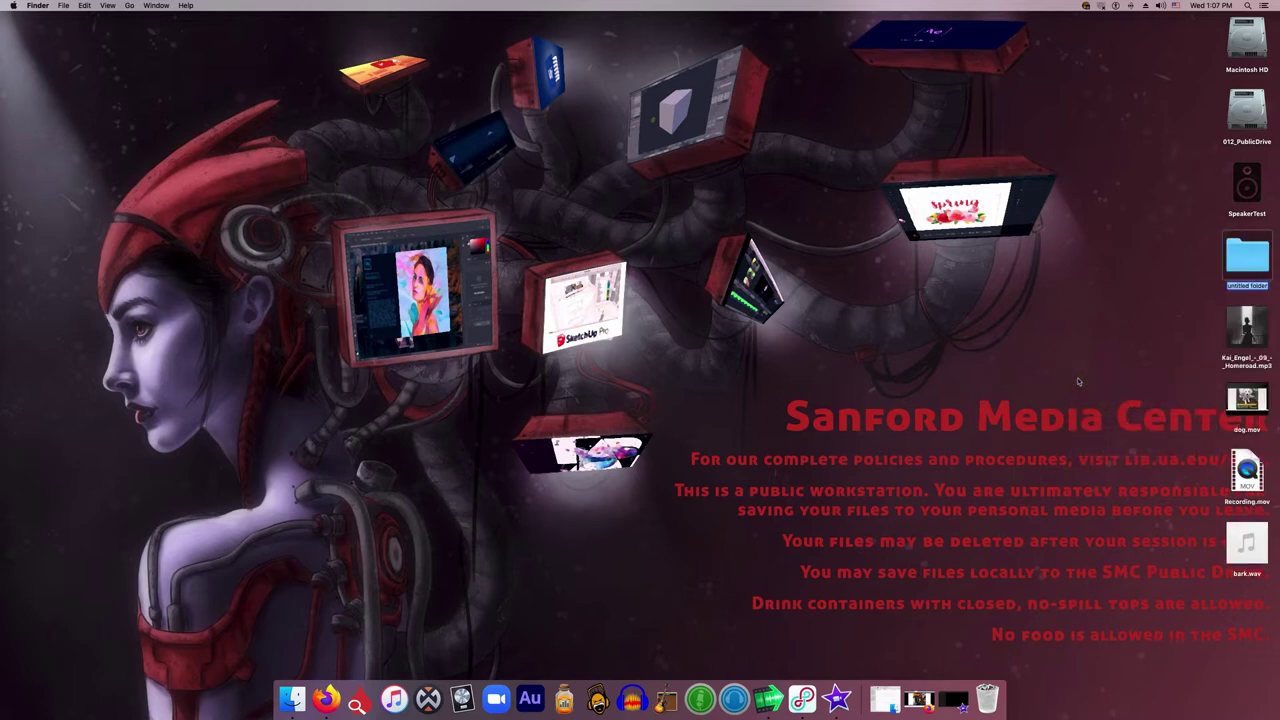
text(B)
text(roject)
text( El)
text(102)
key(Return)
drag(1200, 318, 1237, 265)
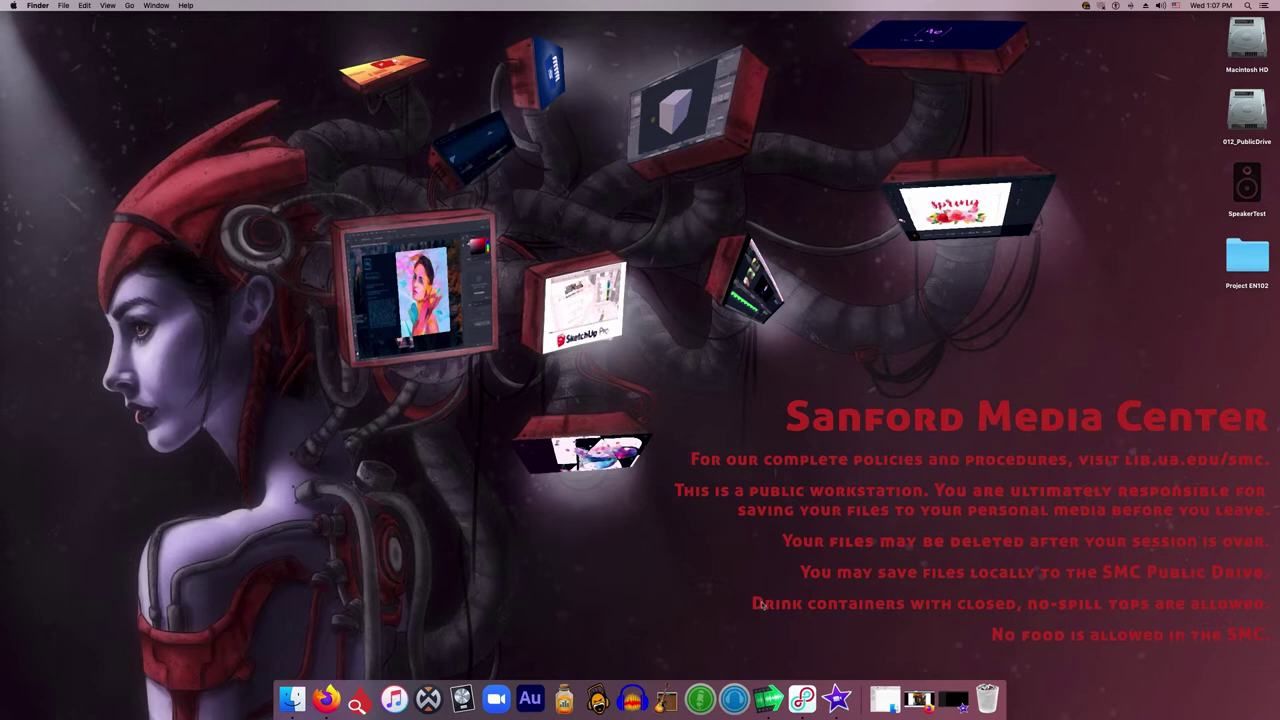
- Launch iMovie and save a new library called EN102 to the Desktop
click(837, 699)
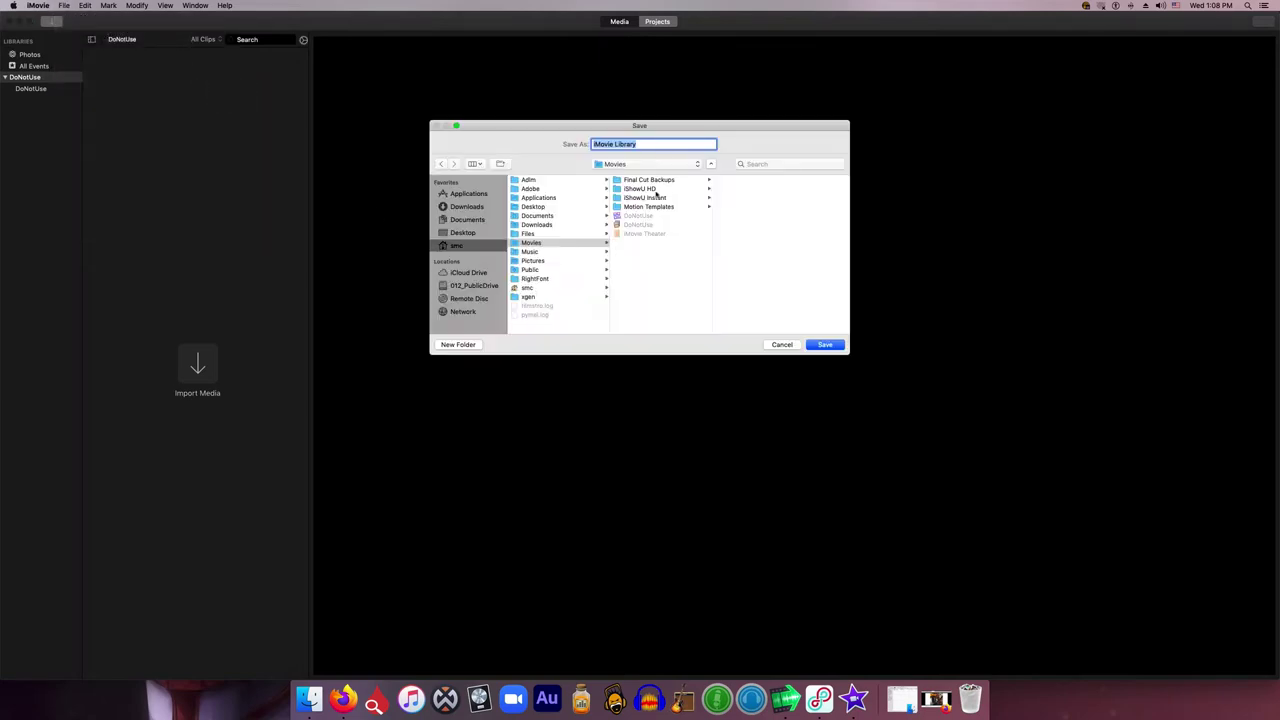
click(455, 233)
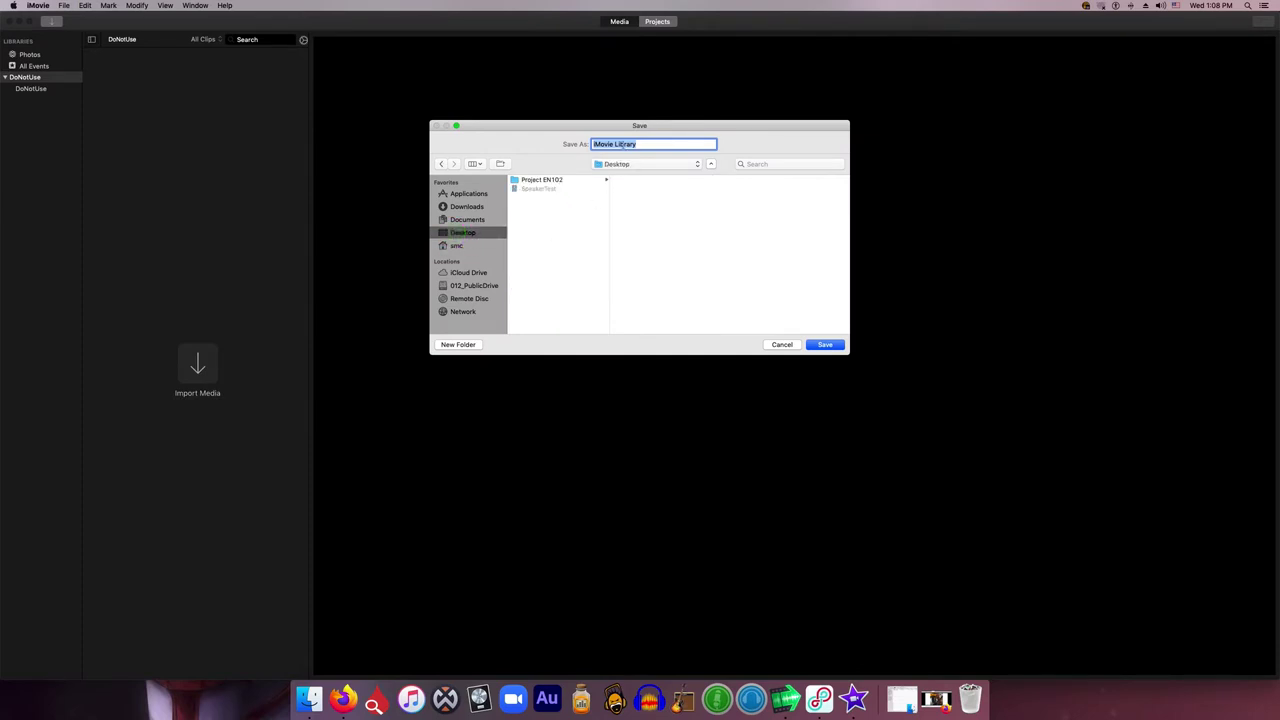
text(EN)
click(825, 345)
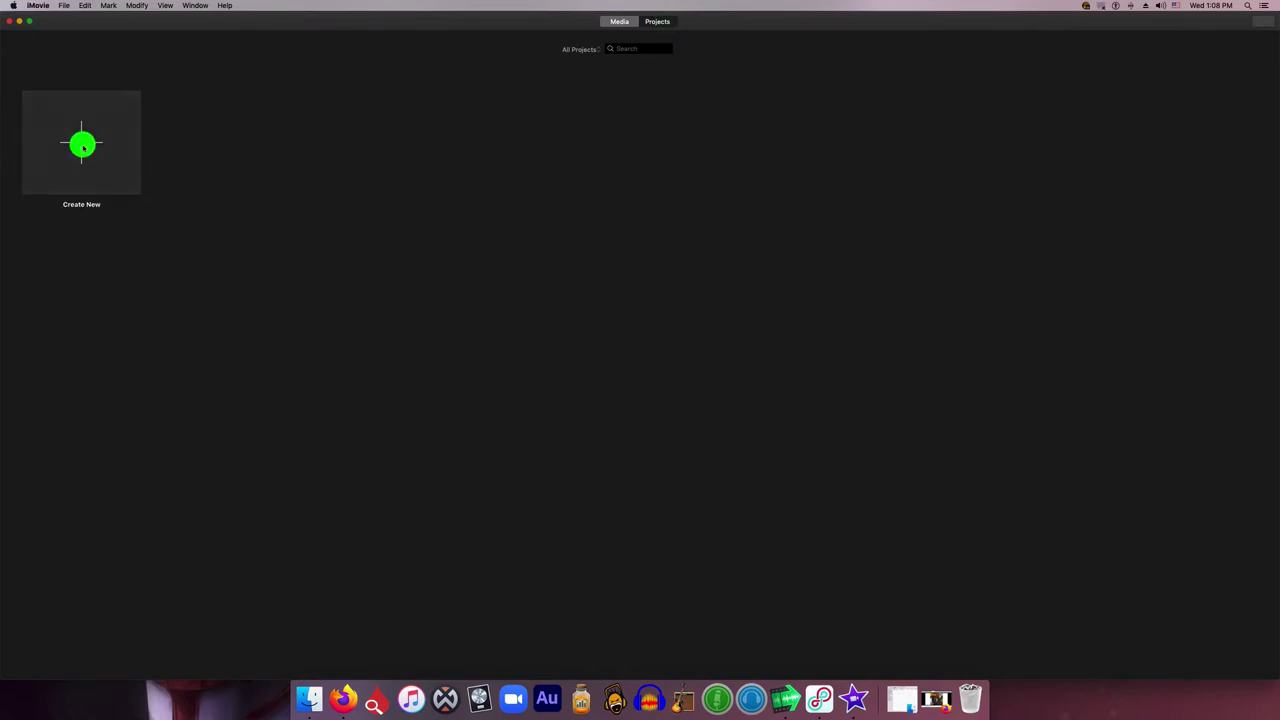
- Create a new movie in EN102 and import the Project EN102 folder, skipping unsupported Recording.mov
click(66, 194)
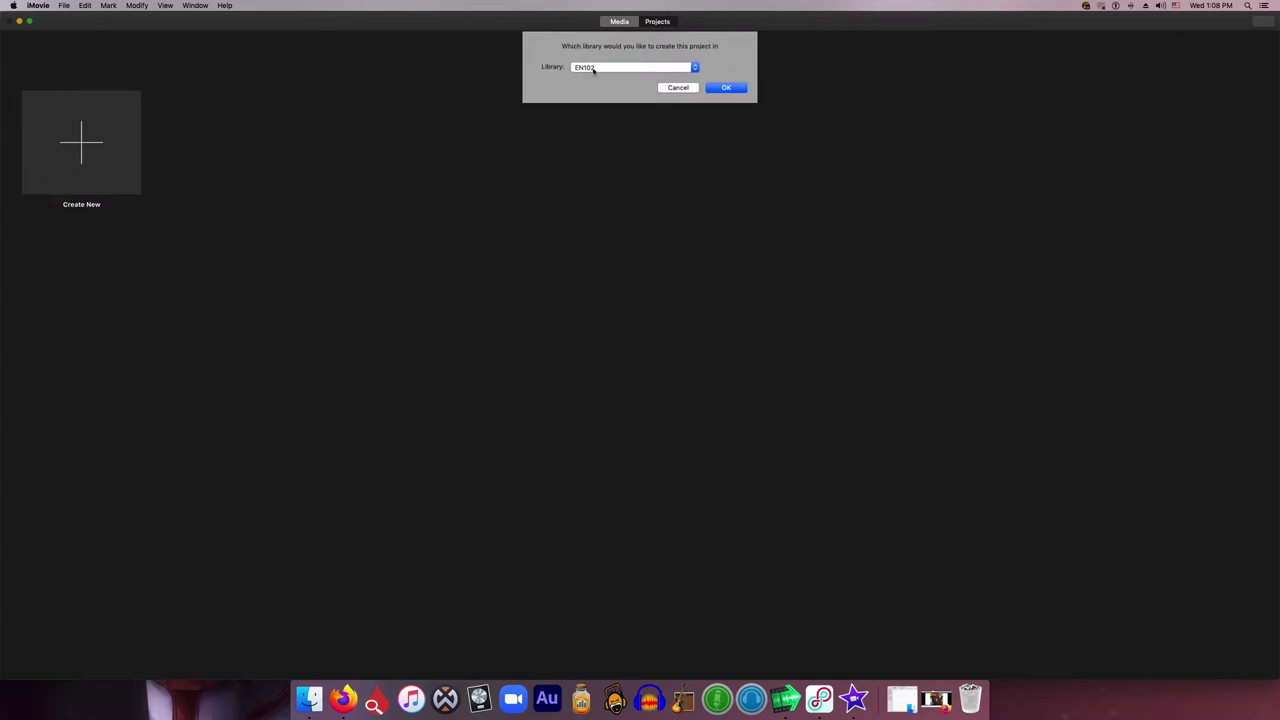
click(737, 88)
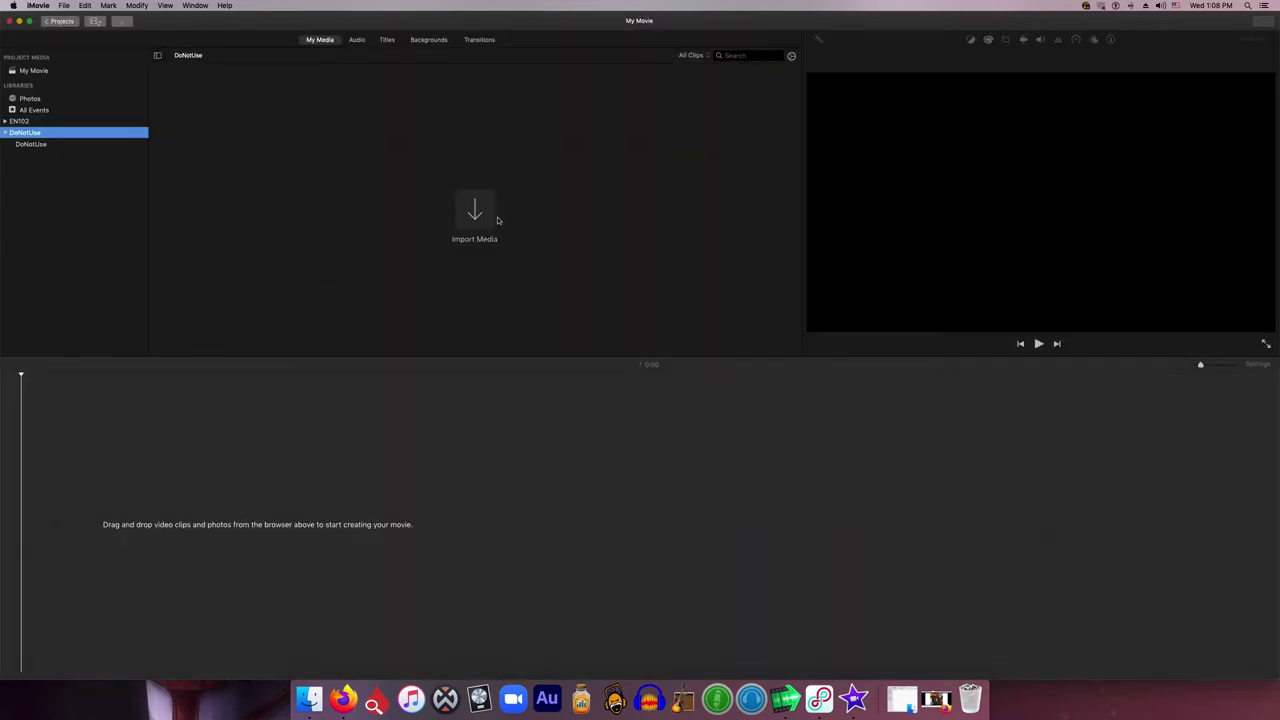
click(12, 121)
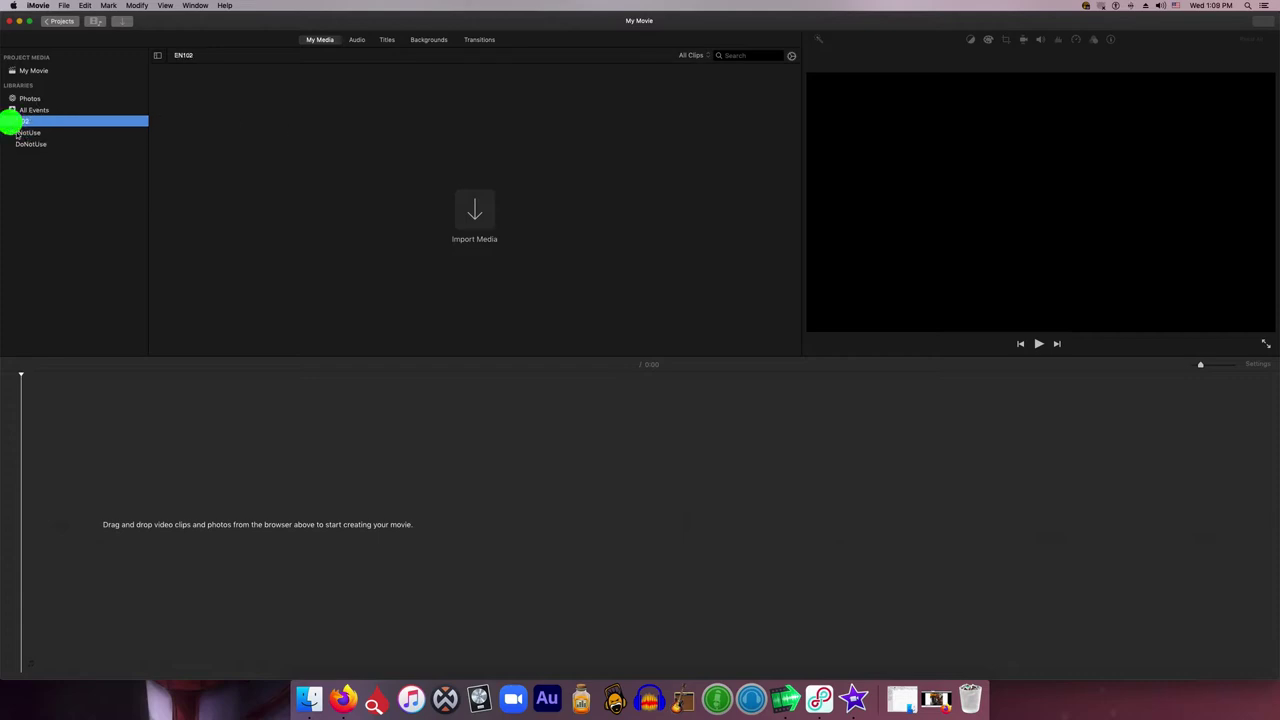
click(475, 209)
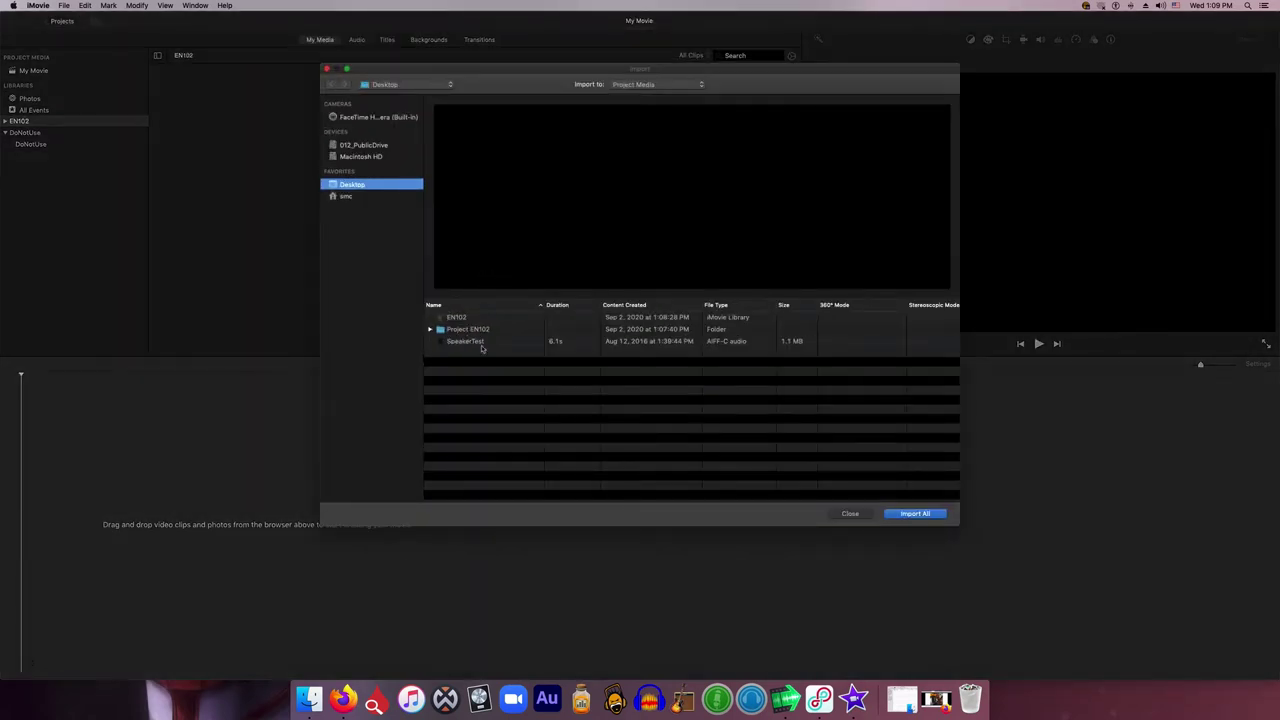
click(451, 331)
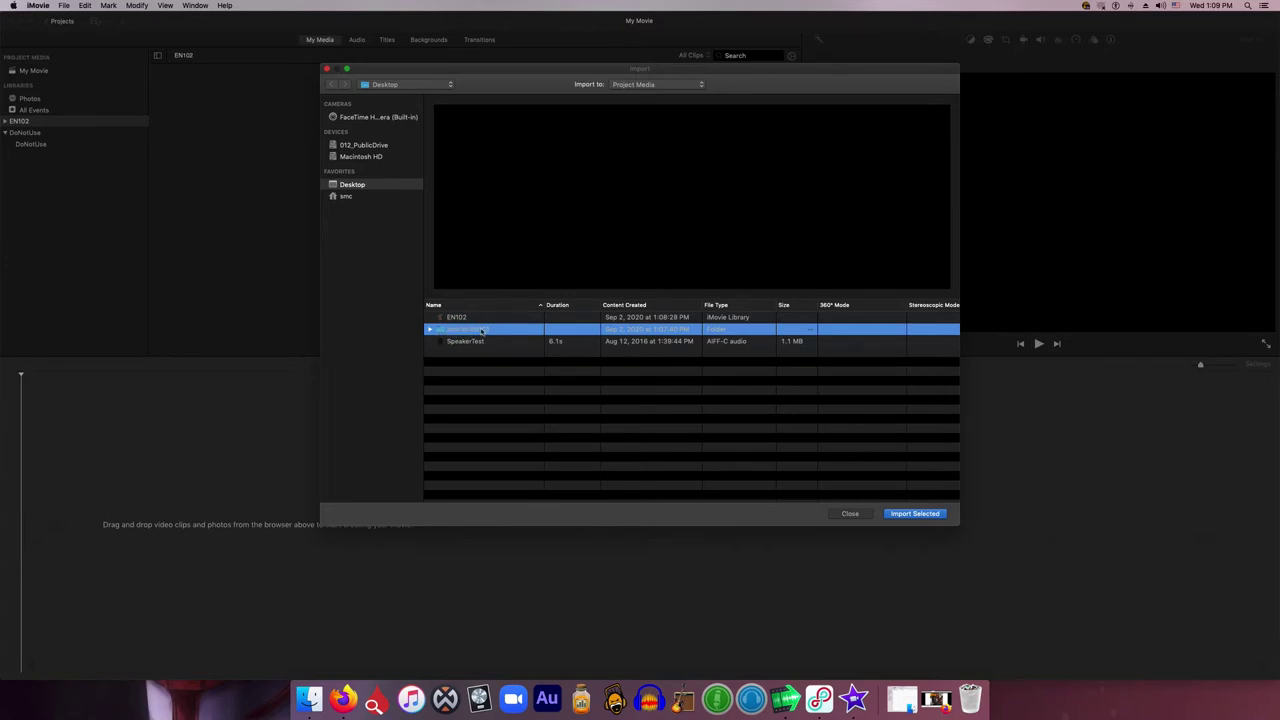
click(916, 515)
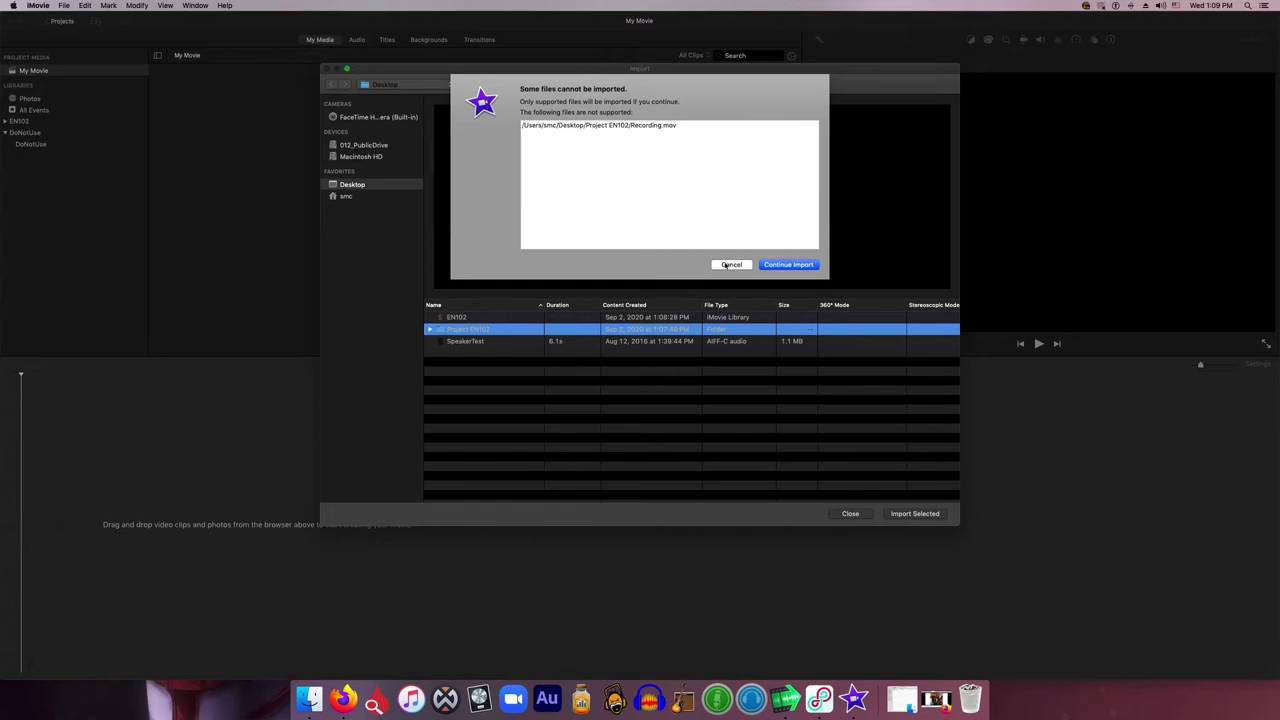
click(787, 265)
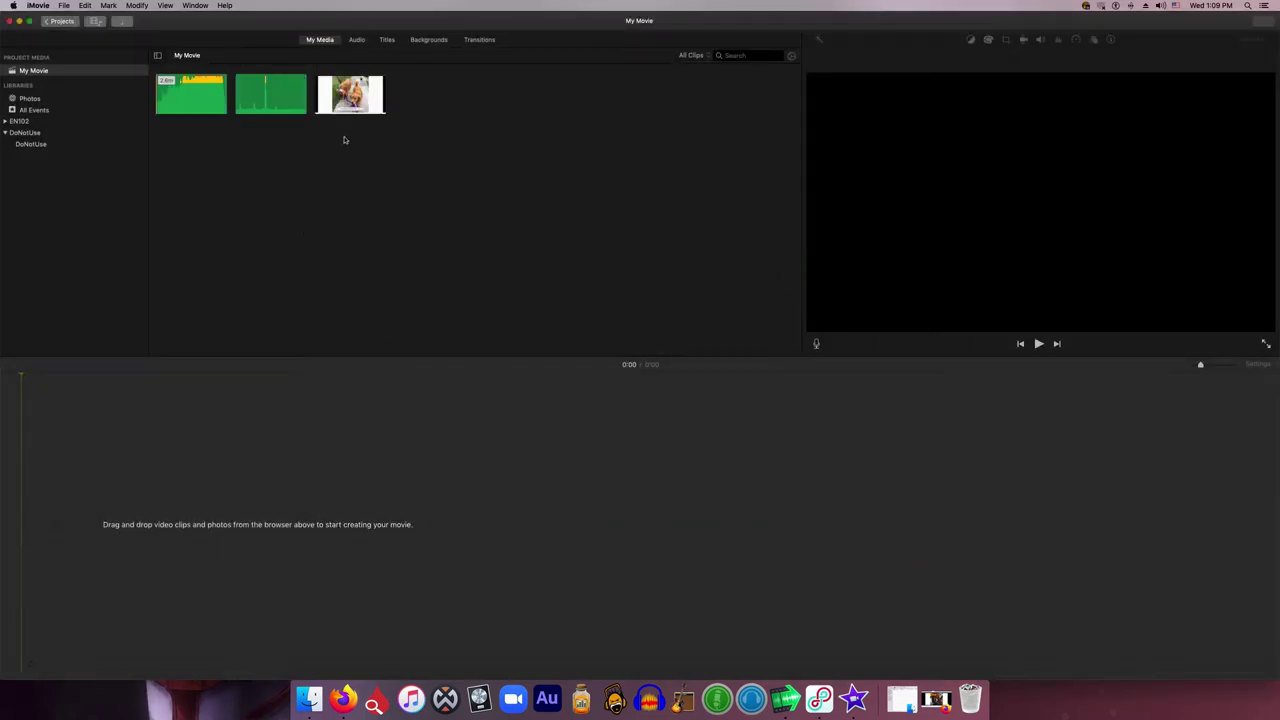
click(350, 98)
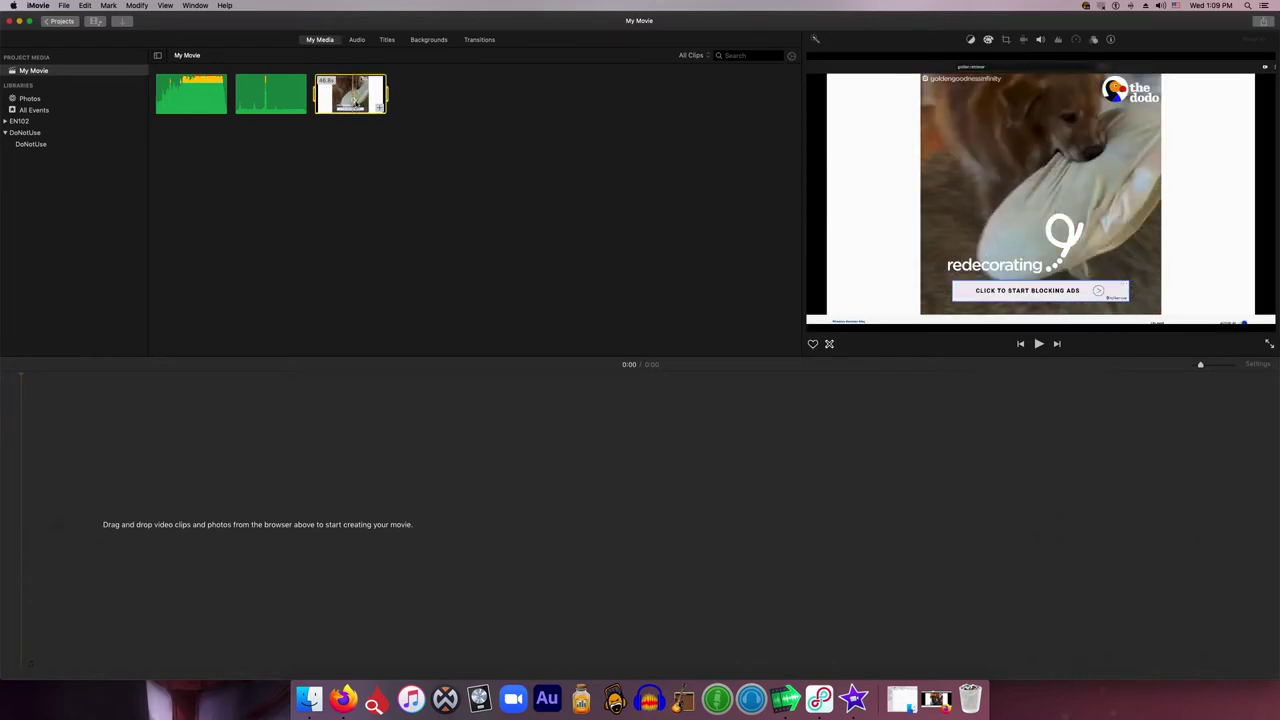
click(273, 100)
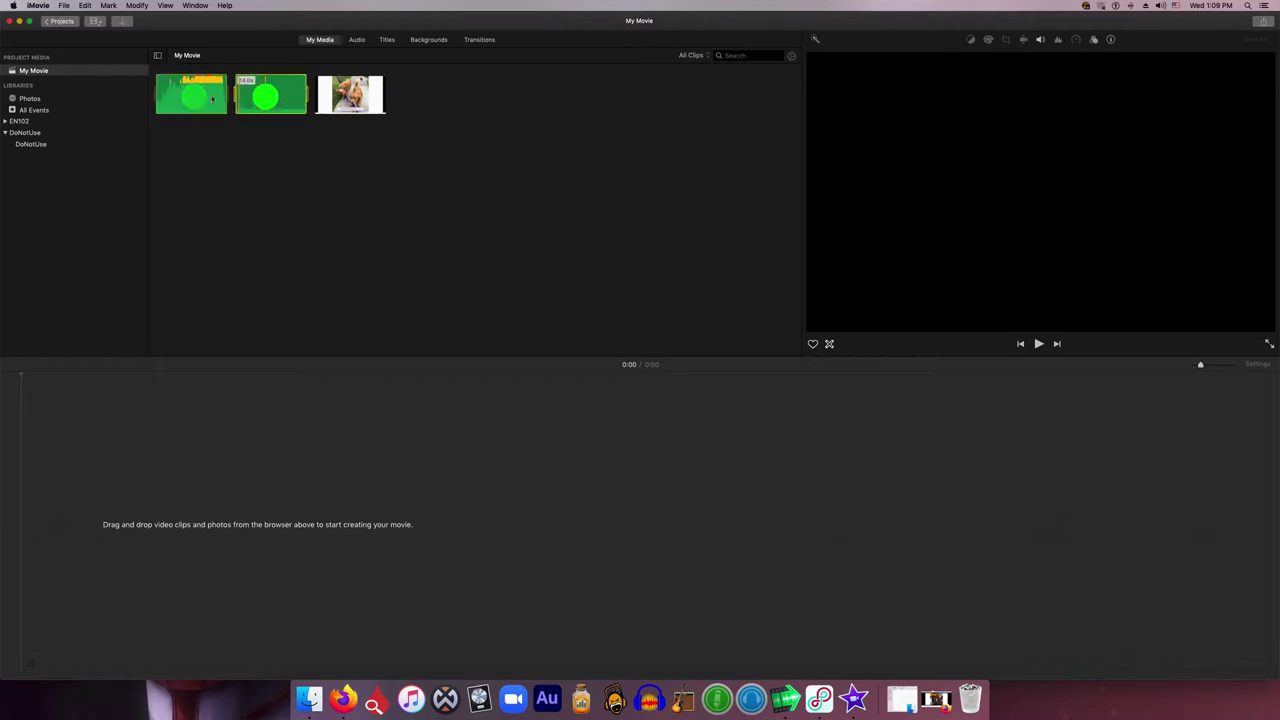
click(326, 97)
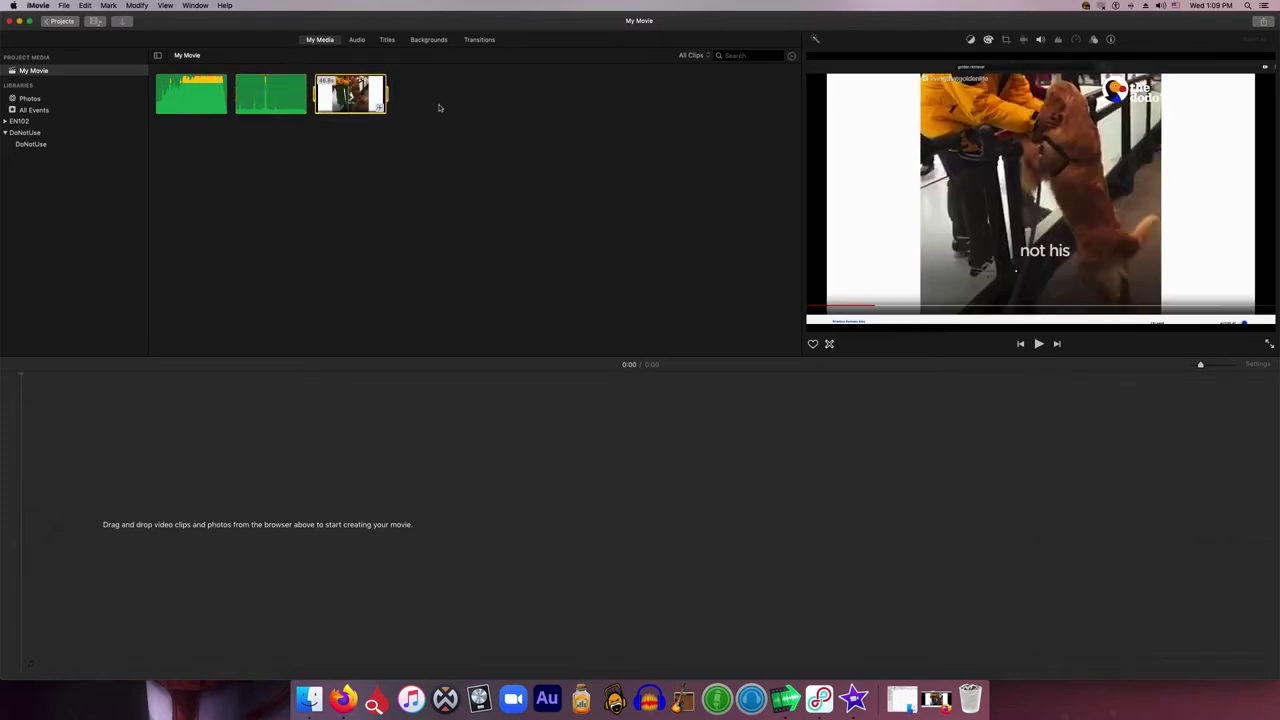
click(440, 348)
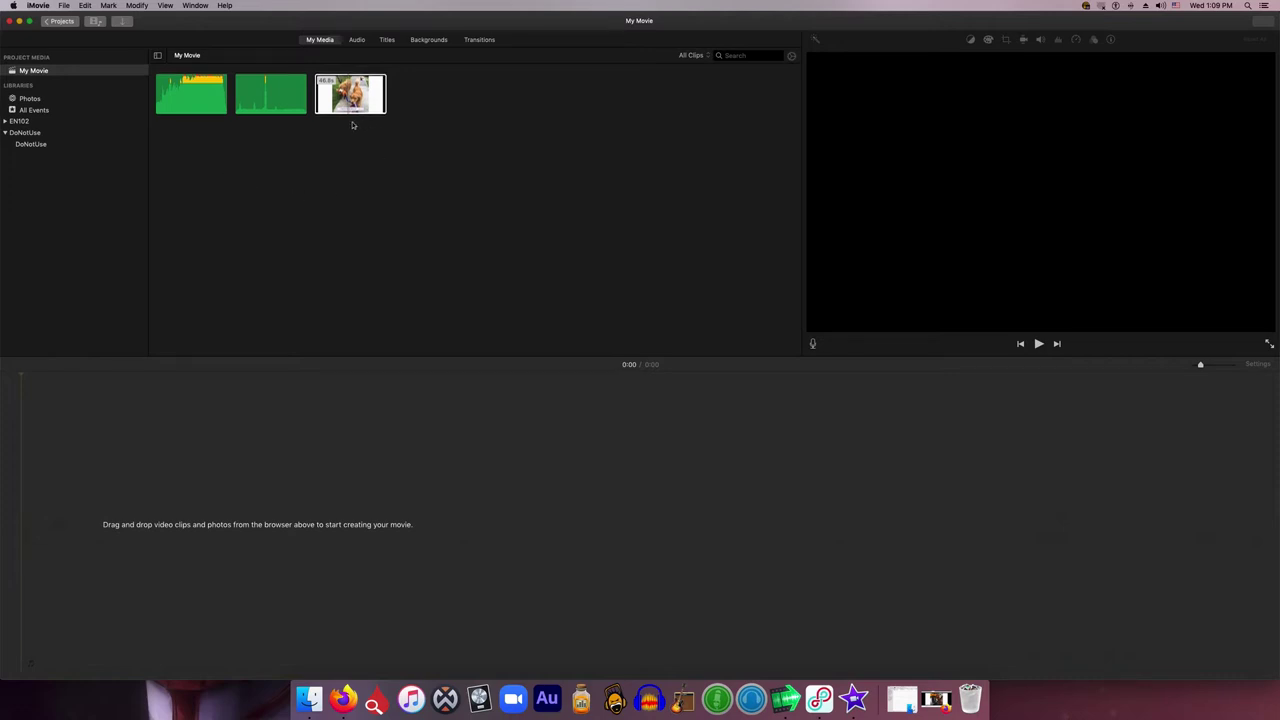
mouse_move(346, 100)
mouse_down()
mouse_move(77, 523)
mouse_move(173, 319)
mouse_move(343, 94)
mouse_up()
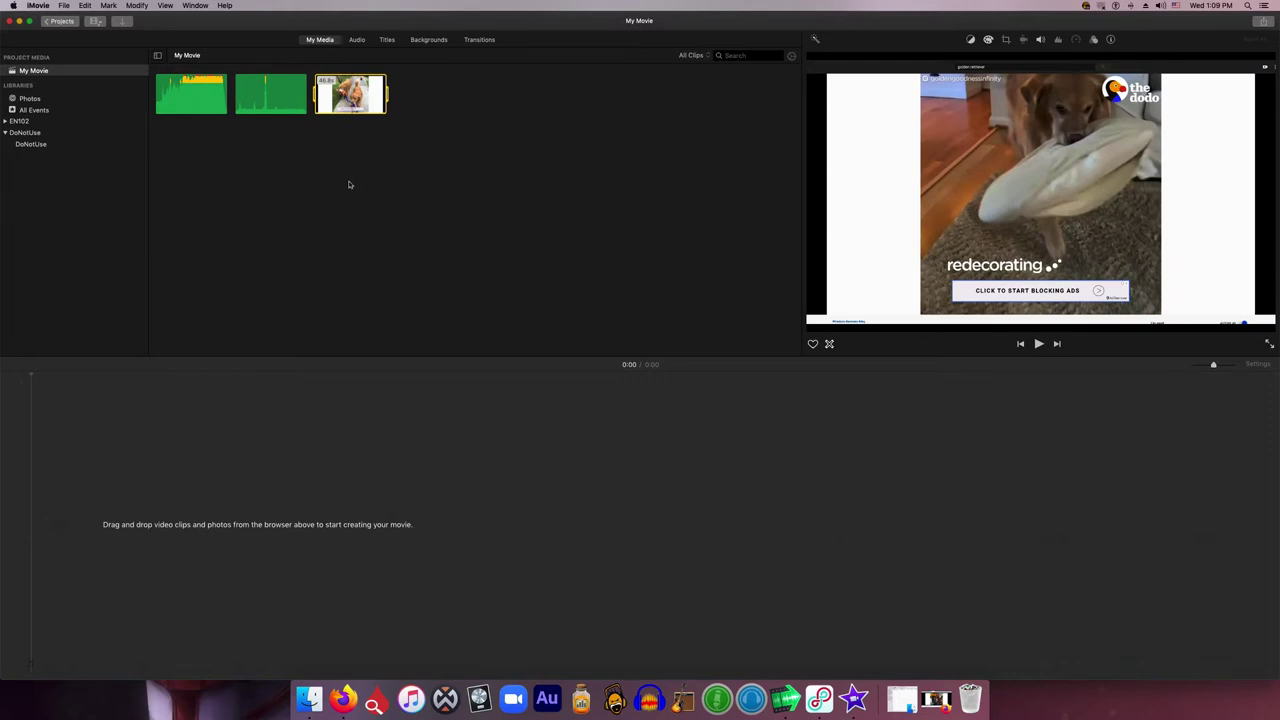
click(443, 409)
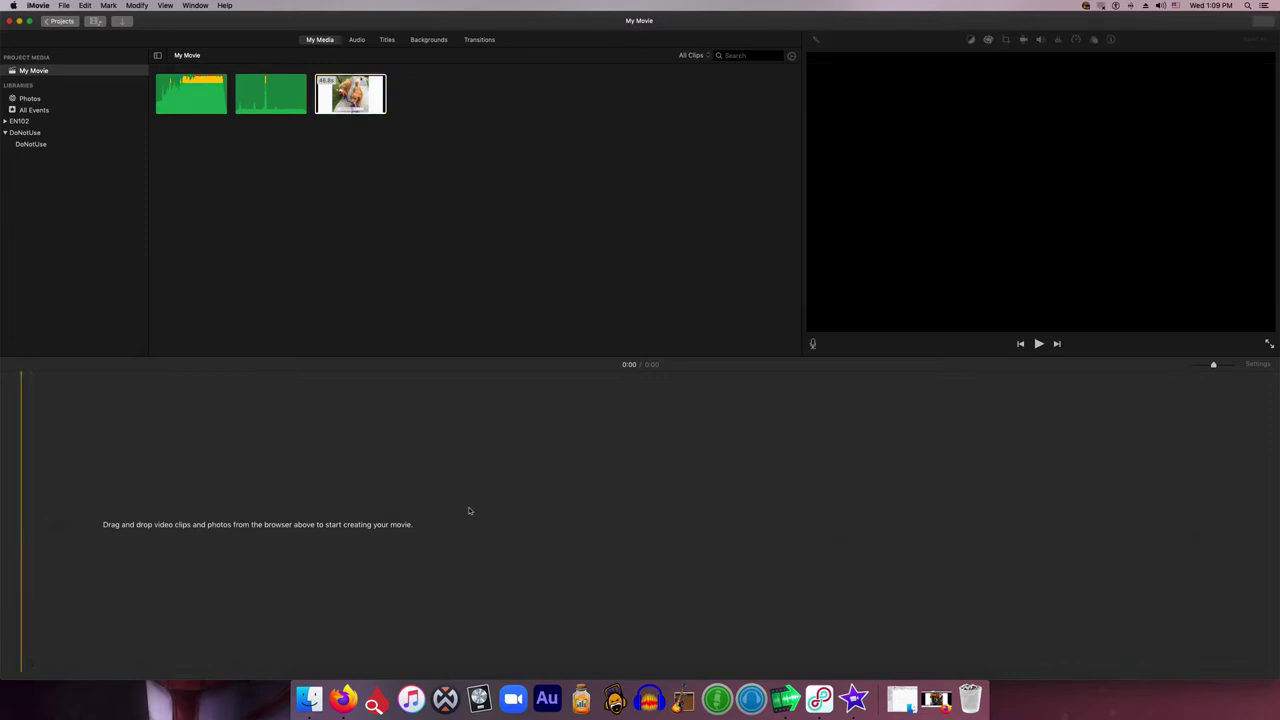
click(343, 698)
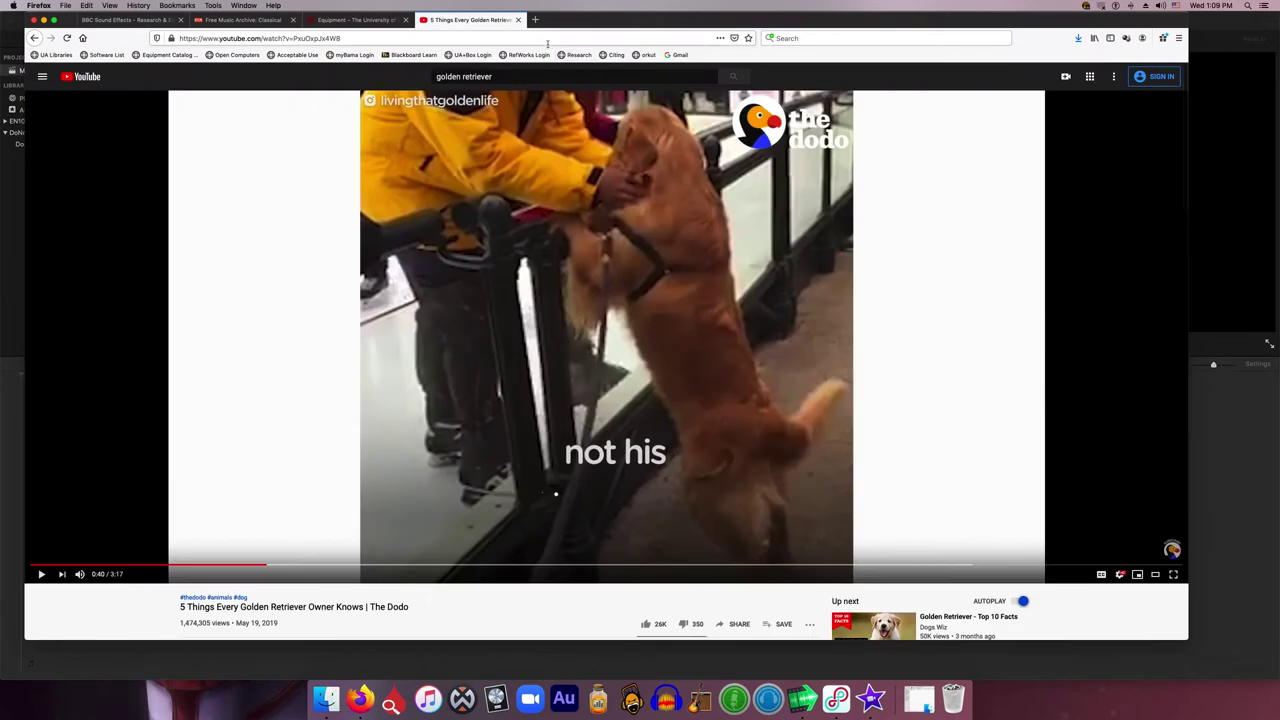
- Search Google for 'dog' in a new browser tab
drag(564, 23, 566, 33)
click(540, 30)
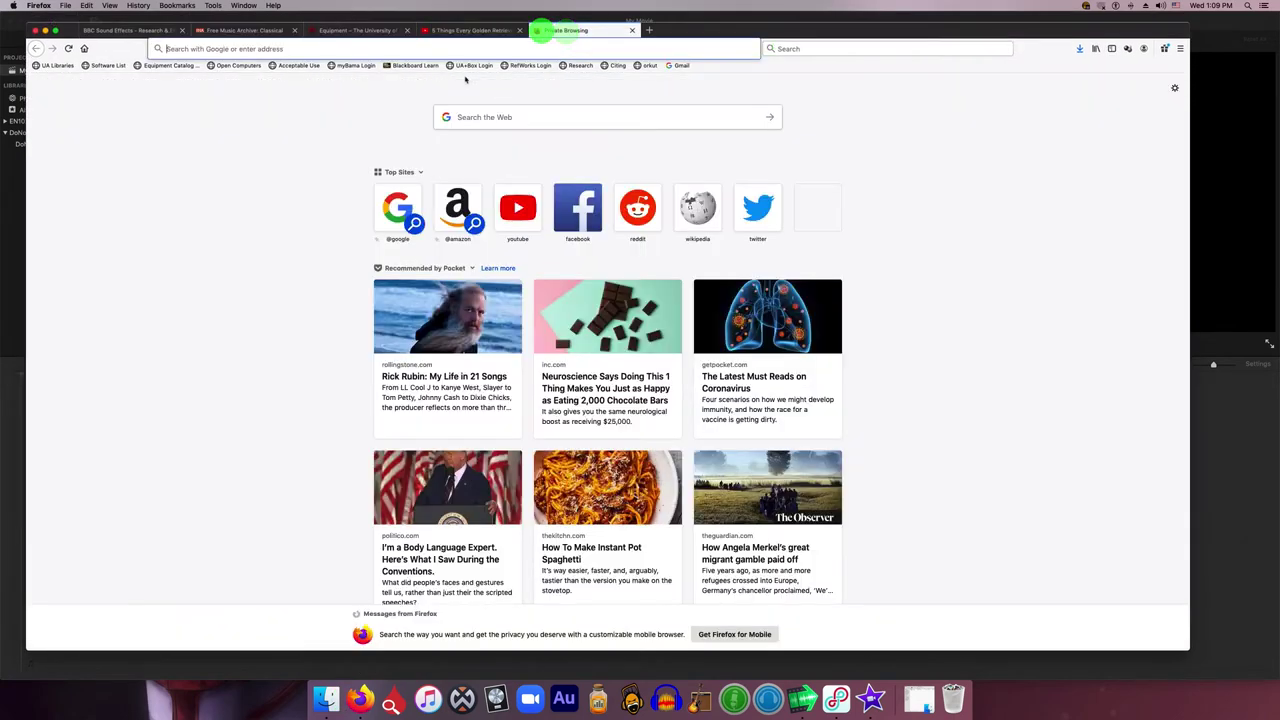
click(475, 117)
text(goo)
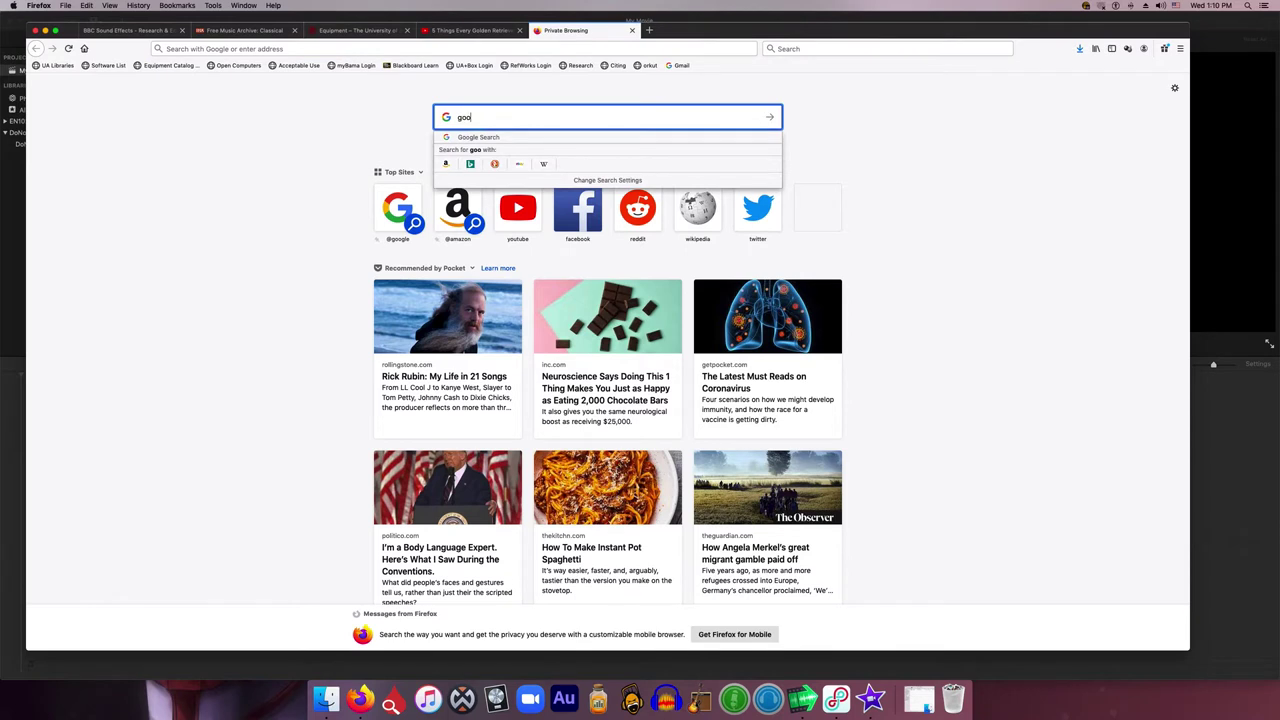
key(BackSpace)
key(BackSpace)
key(BackSpace)
text(dog)
key(Return)
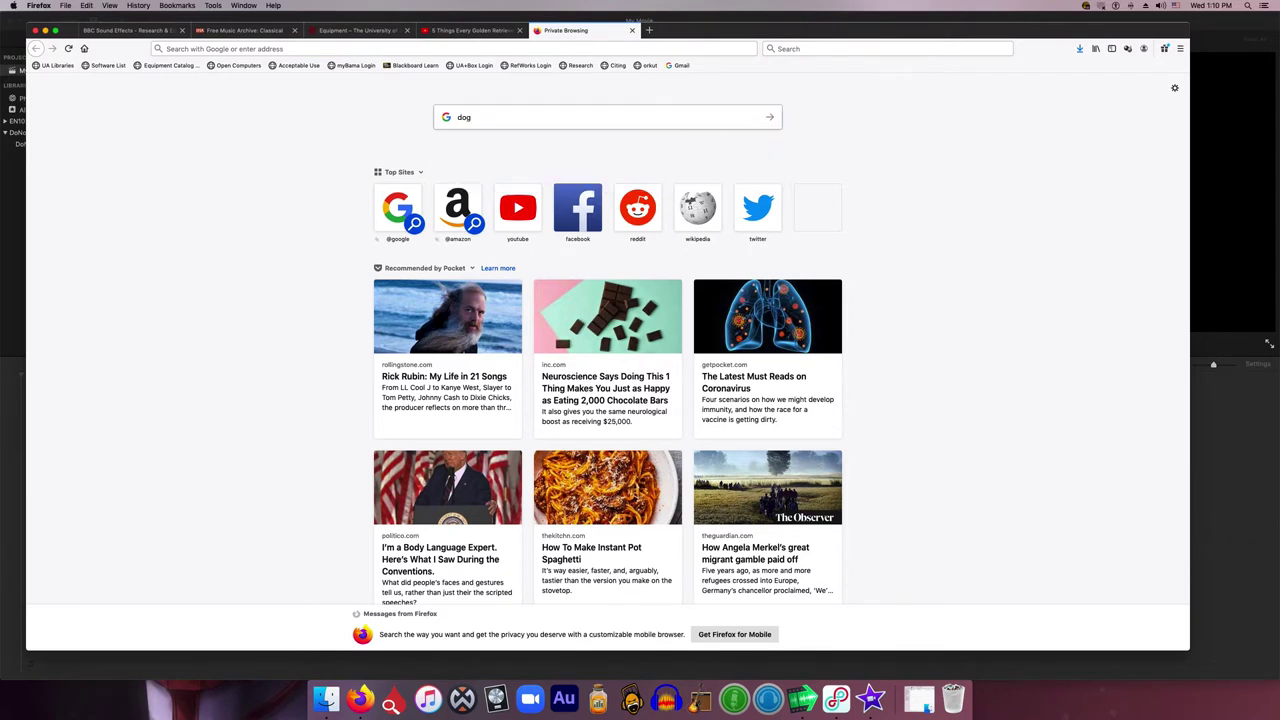
- Switch to image results and filter them to Large size
click(163, 123)
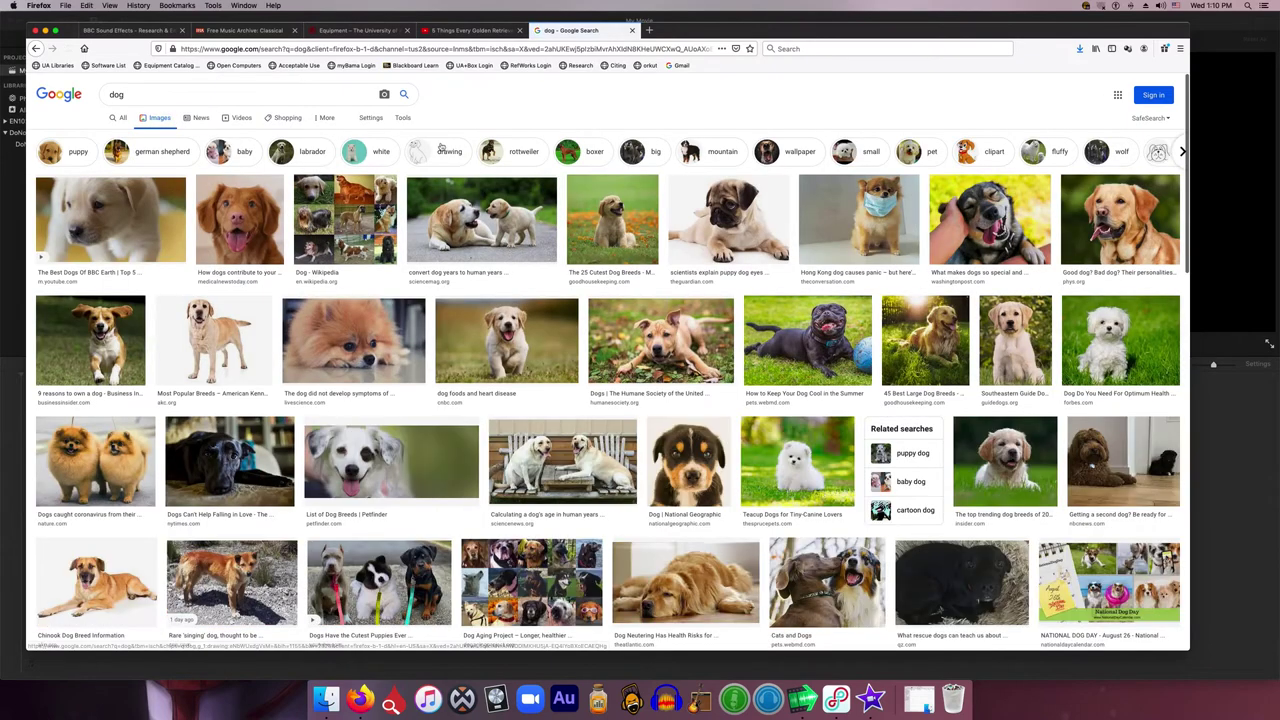
click(403, 118)
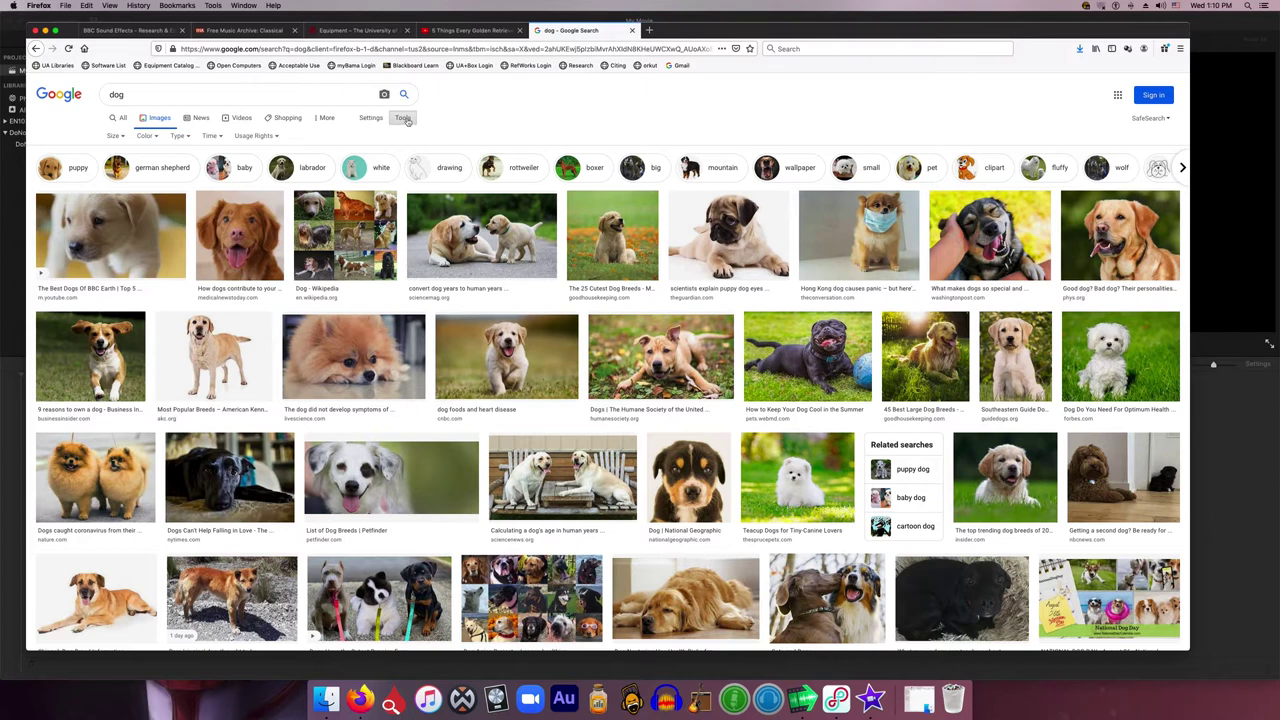
click(121, 137)
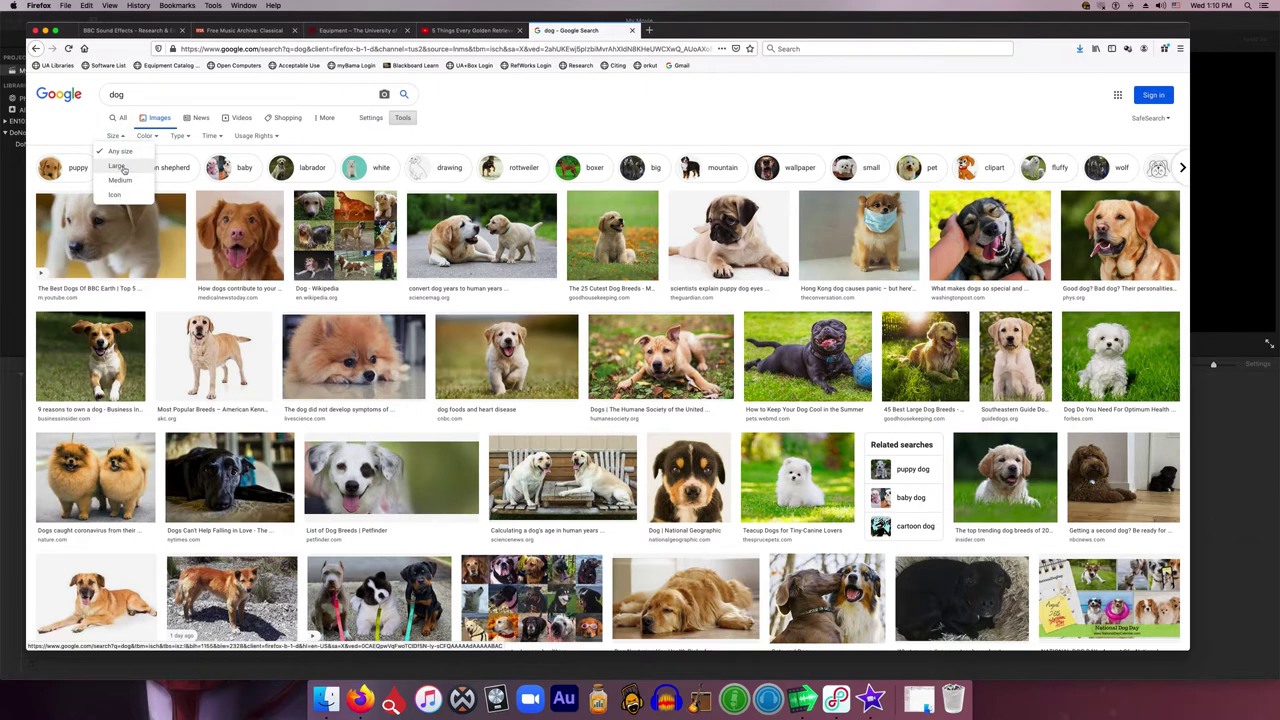
click(120, 167)
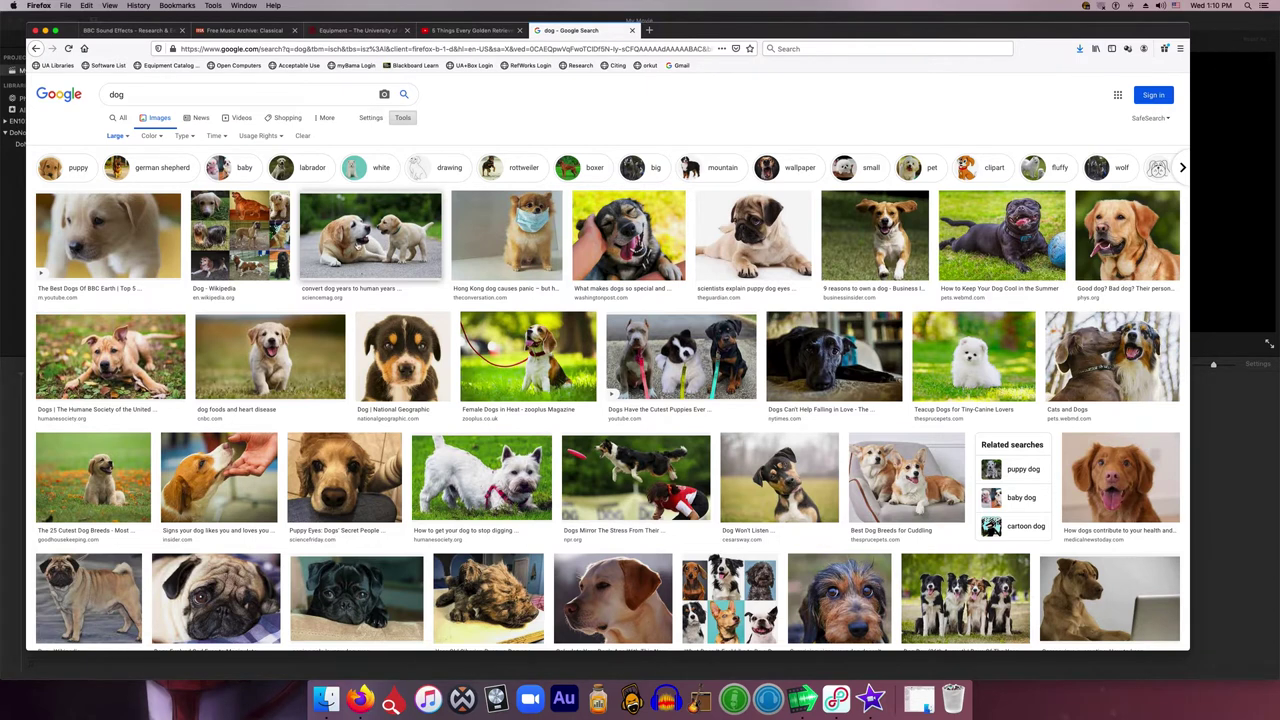
- Preview the two-dogs image larger and open its source article
click(352, 258)
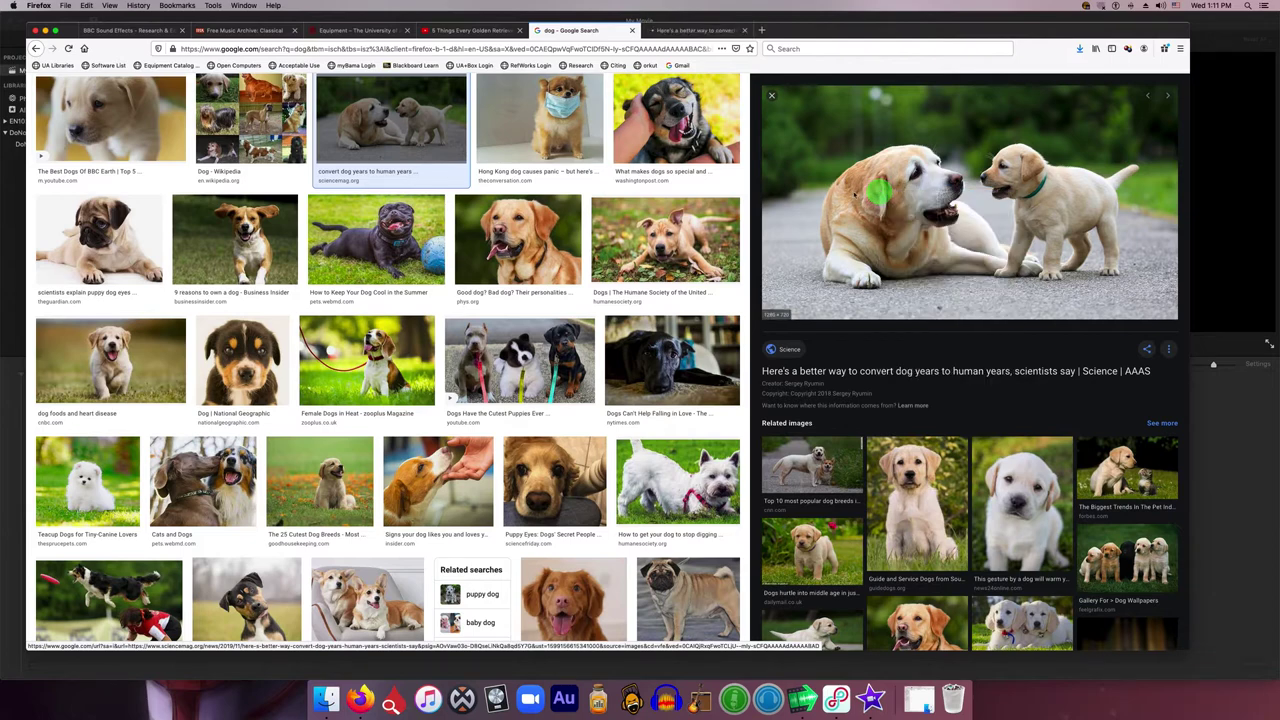
right_click(858, 191)
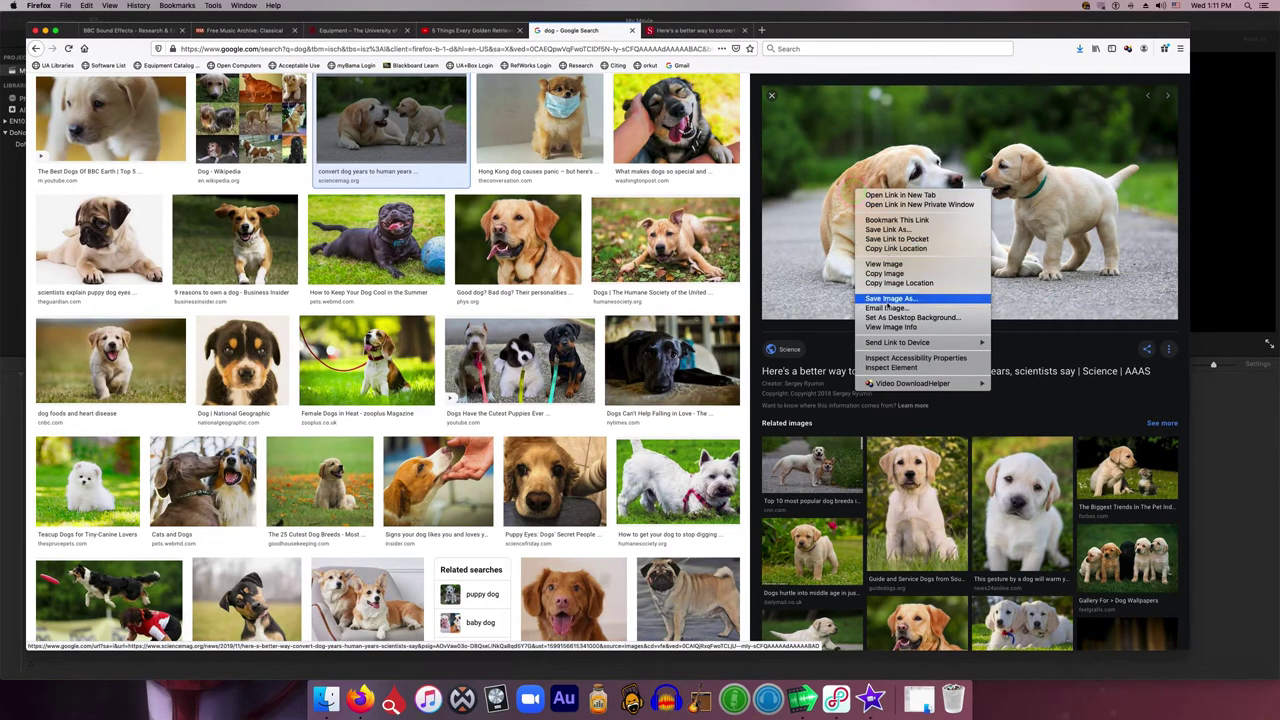
click(815, 258)
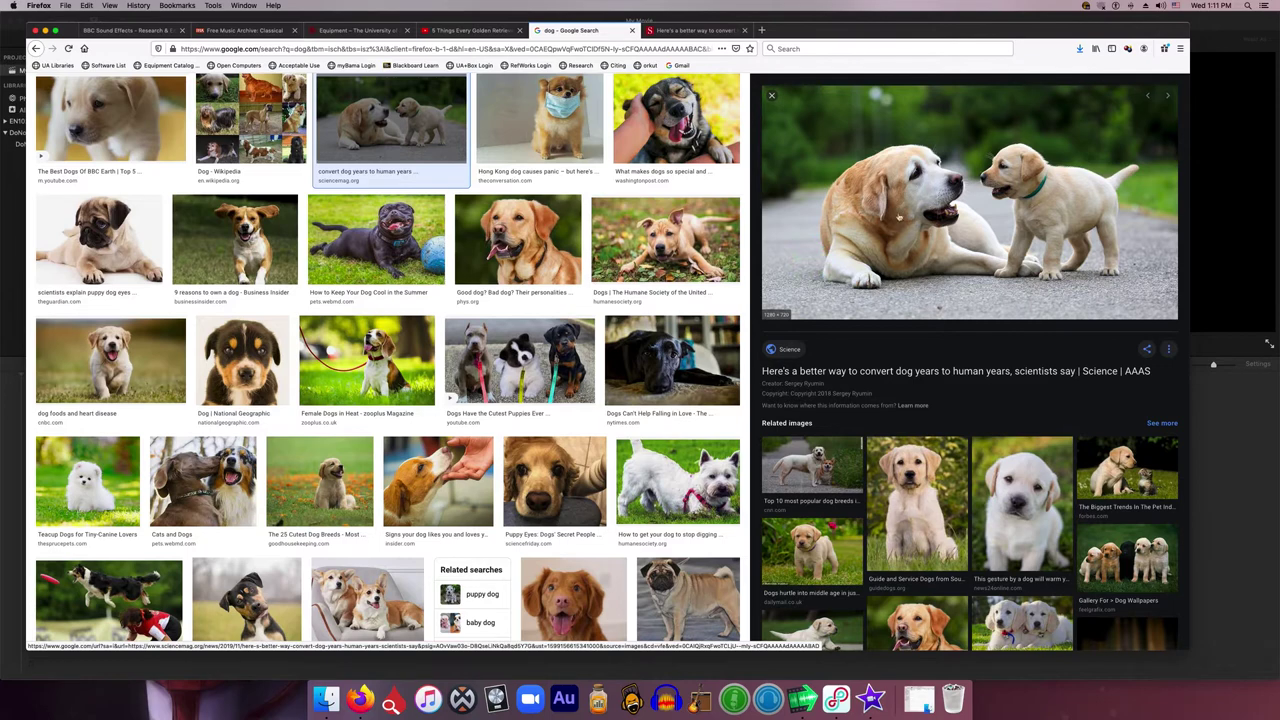
click(876, 271)
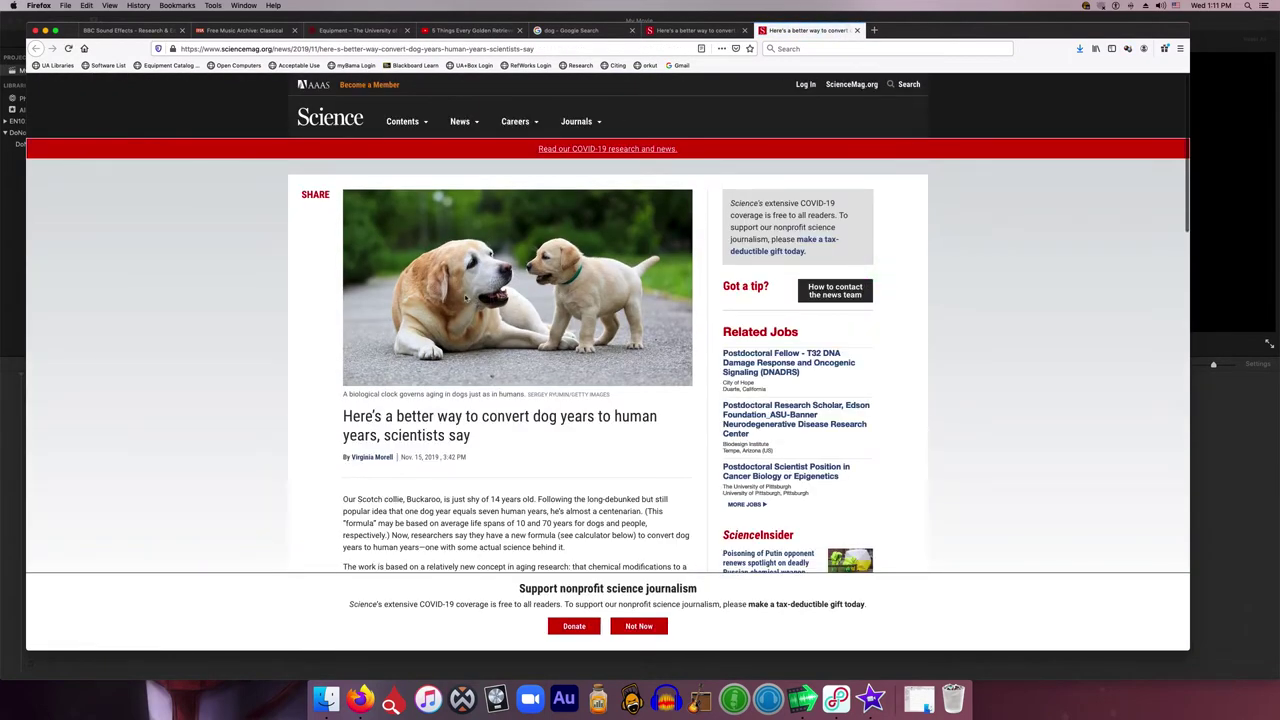
- Save the article's dog photo to the Desktop as dogs_1280p_0.jpg
right_click(465, 295)
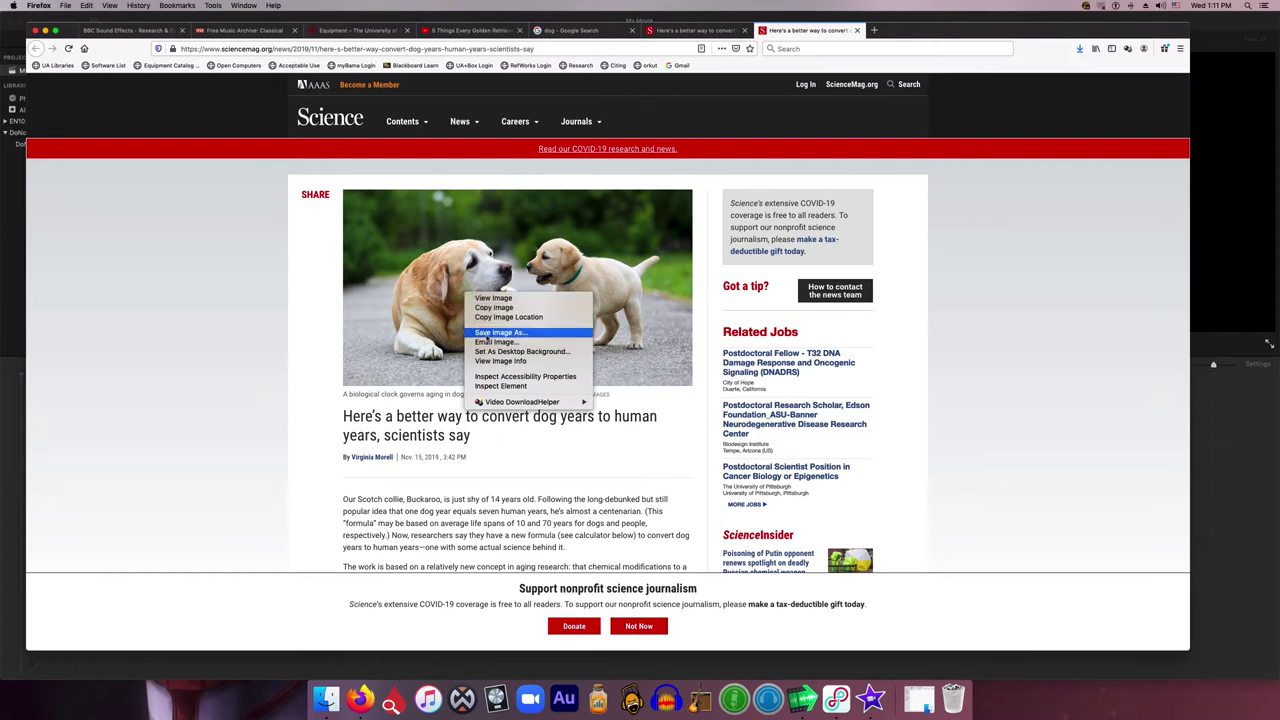
click(497, 333)
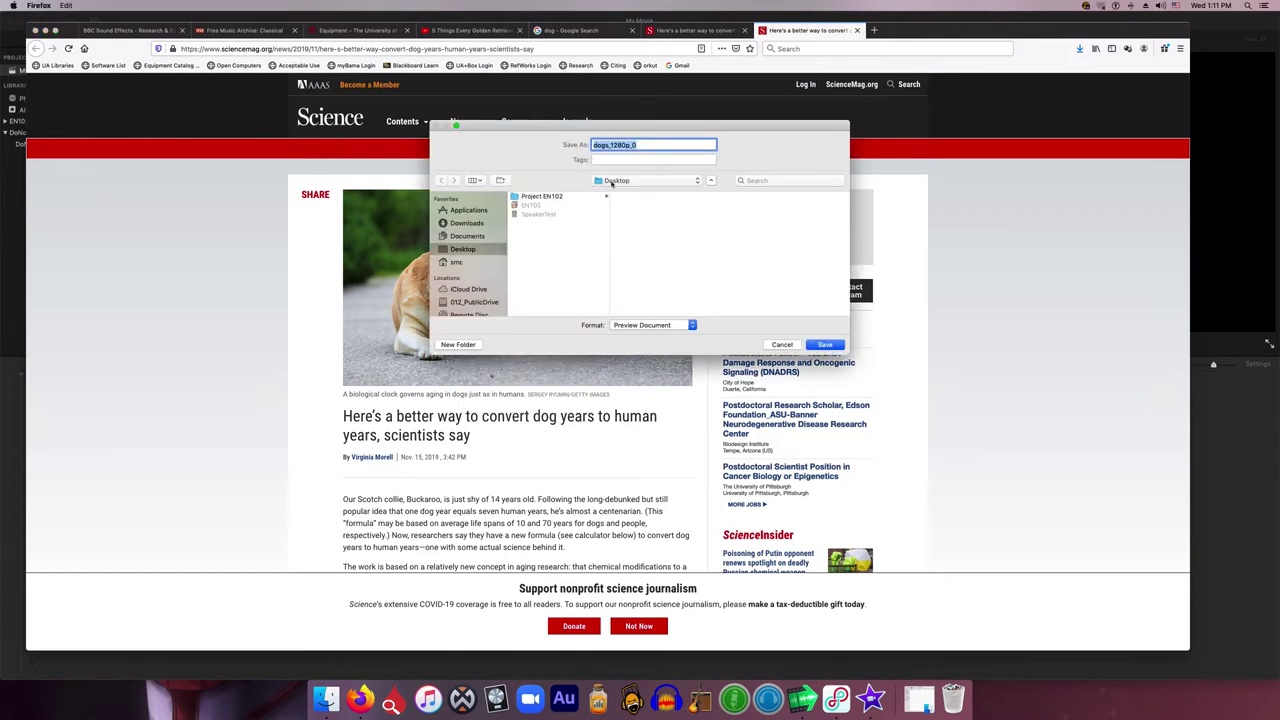
click(645, 145)
text(.jpg)
key(Return)
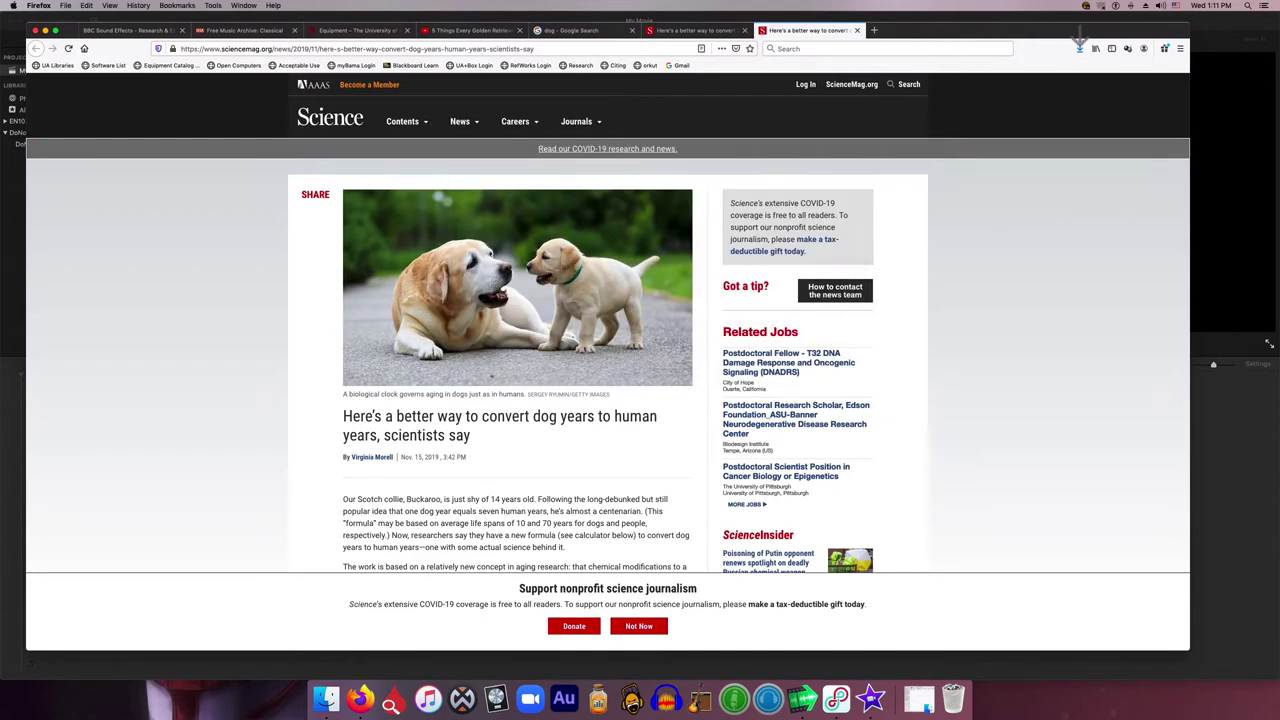
click(686, 31)
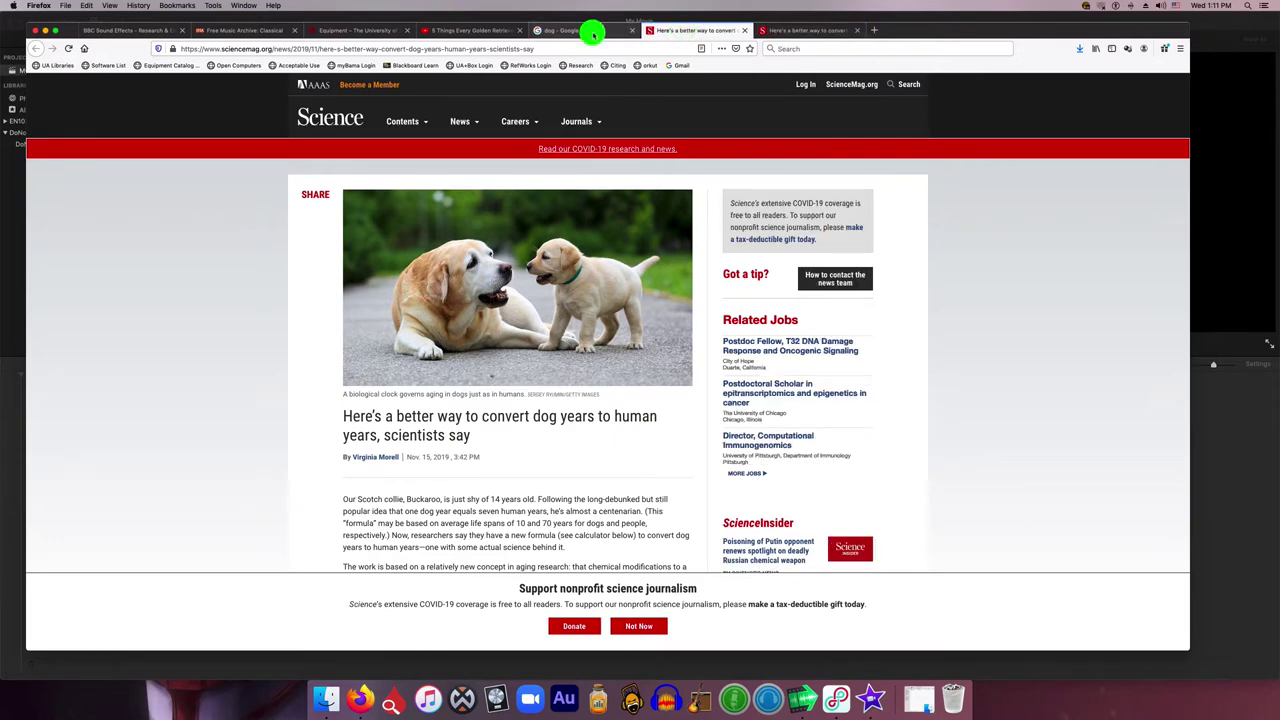
- Back on the dog image search, filter results to Medium size
click(591, 30)
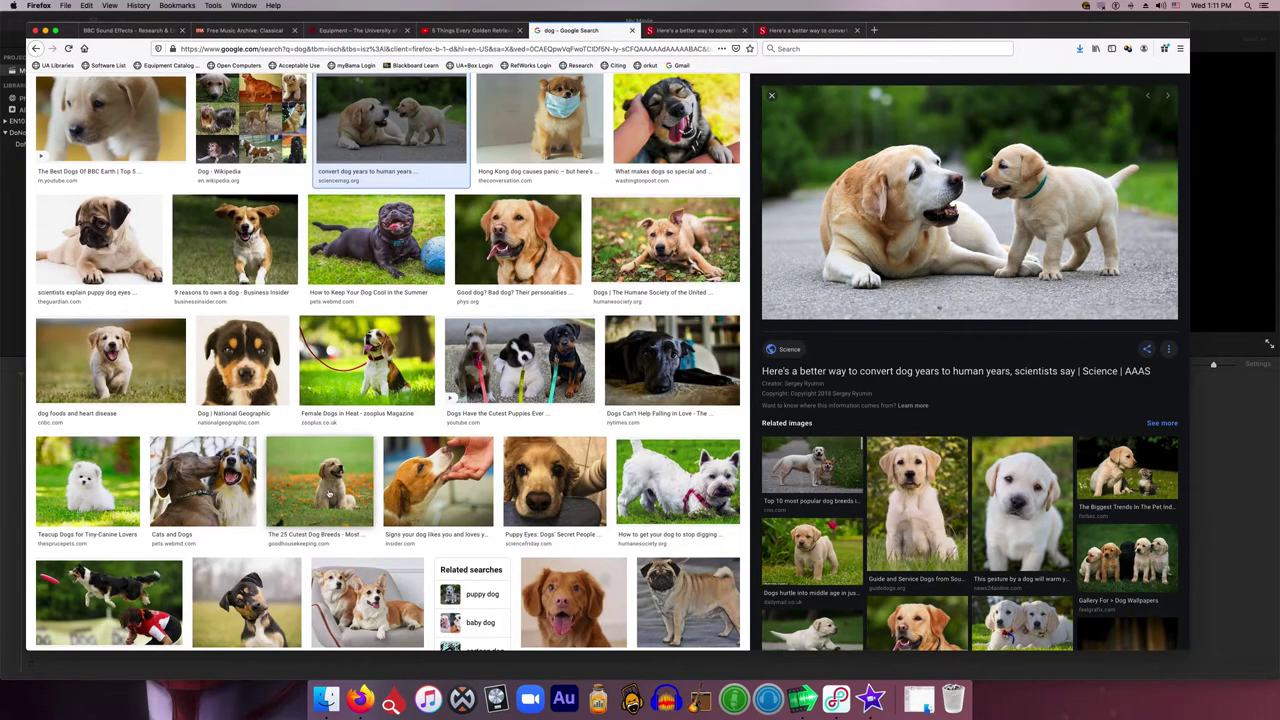
click(330, 487)
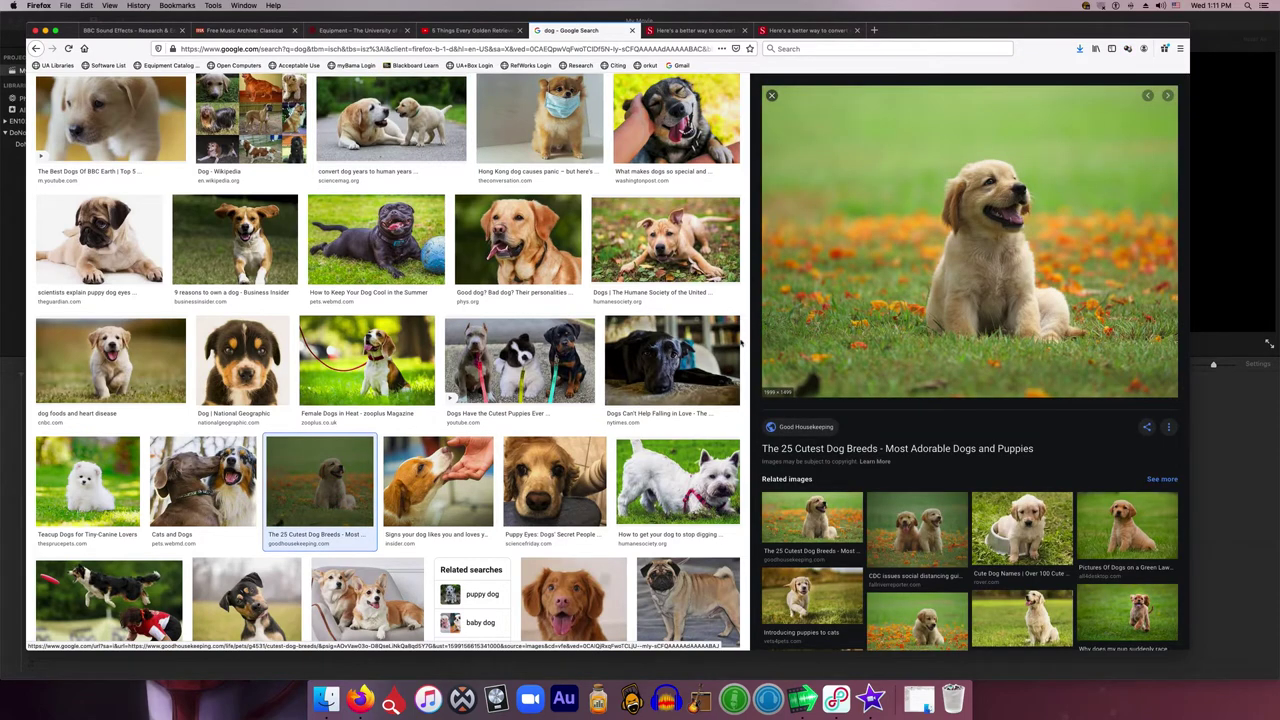
click(682, 344)
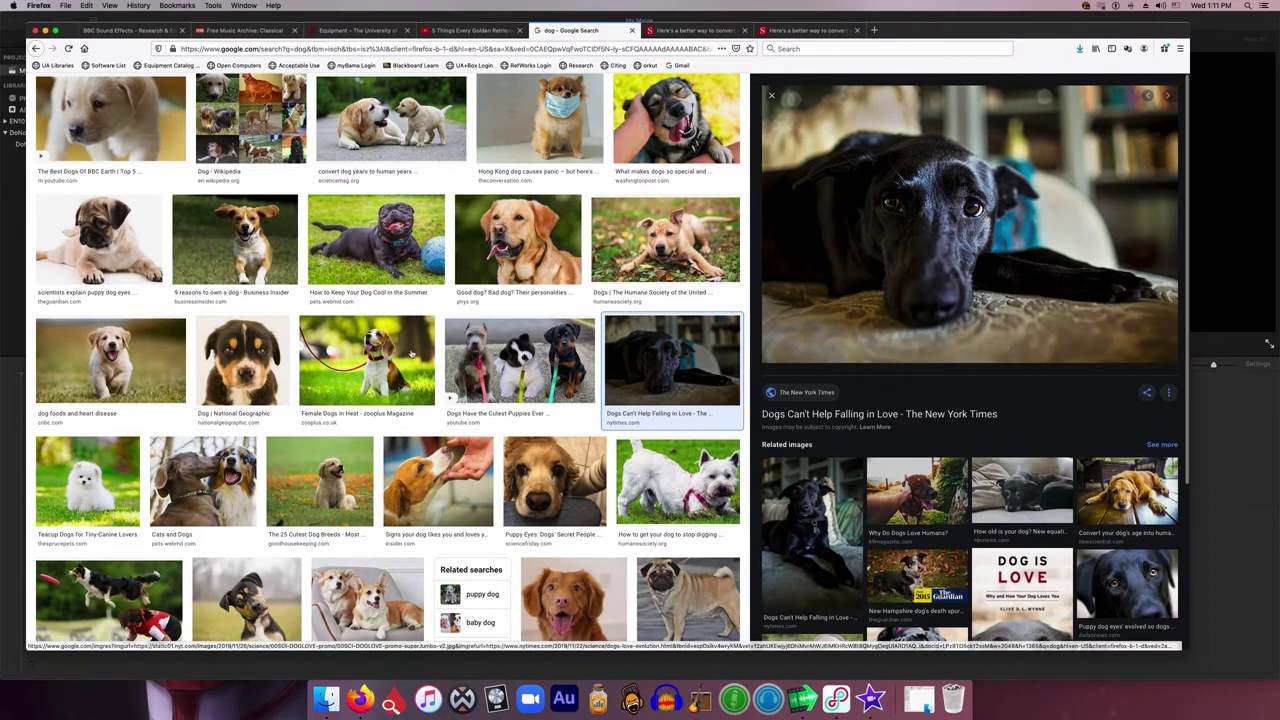
scroll(411, 354, up, 3)
click(122, 136)
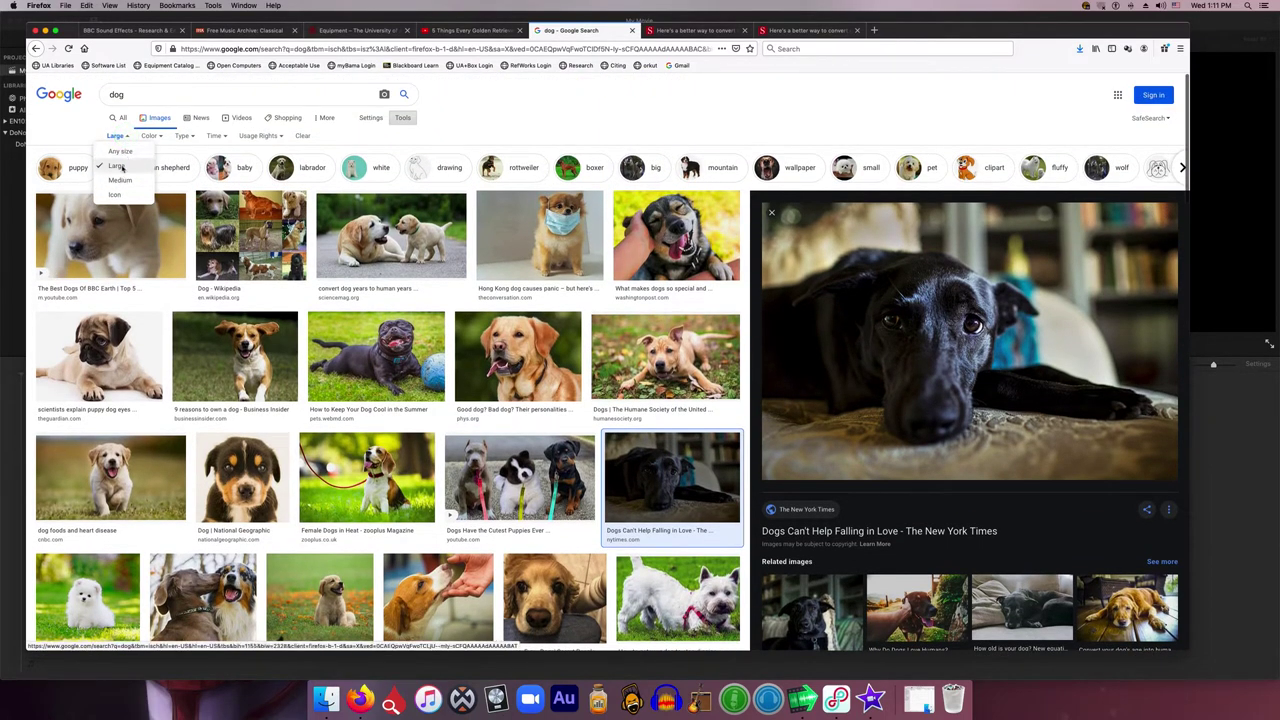
click(120, 180)
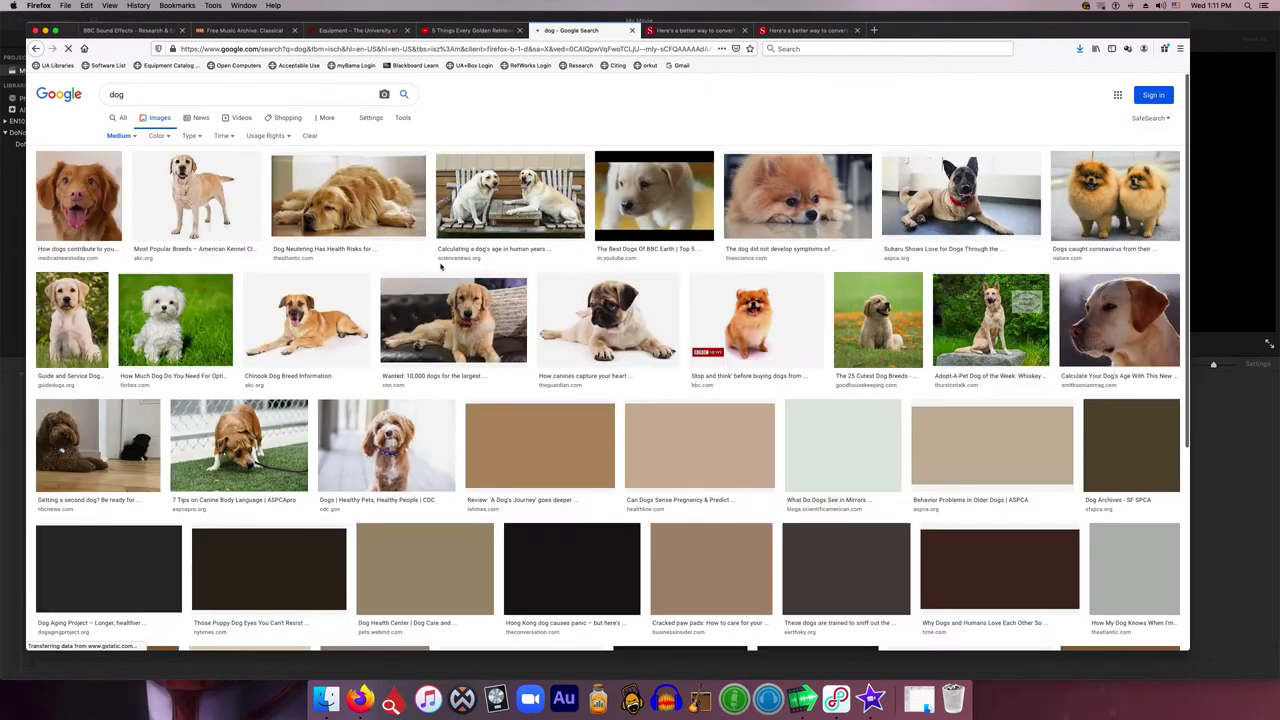
- Save The Best Dogs Of BBC Earth puppy image as small.jpg, then return to iMovie
click(523, 200)
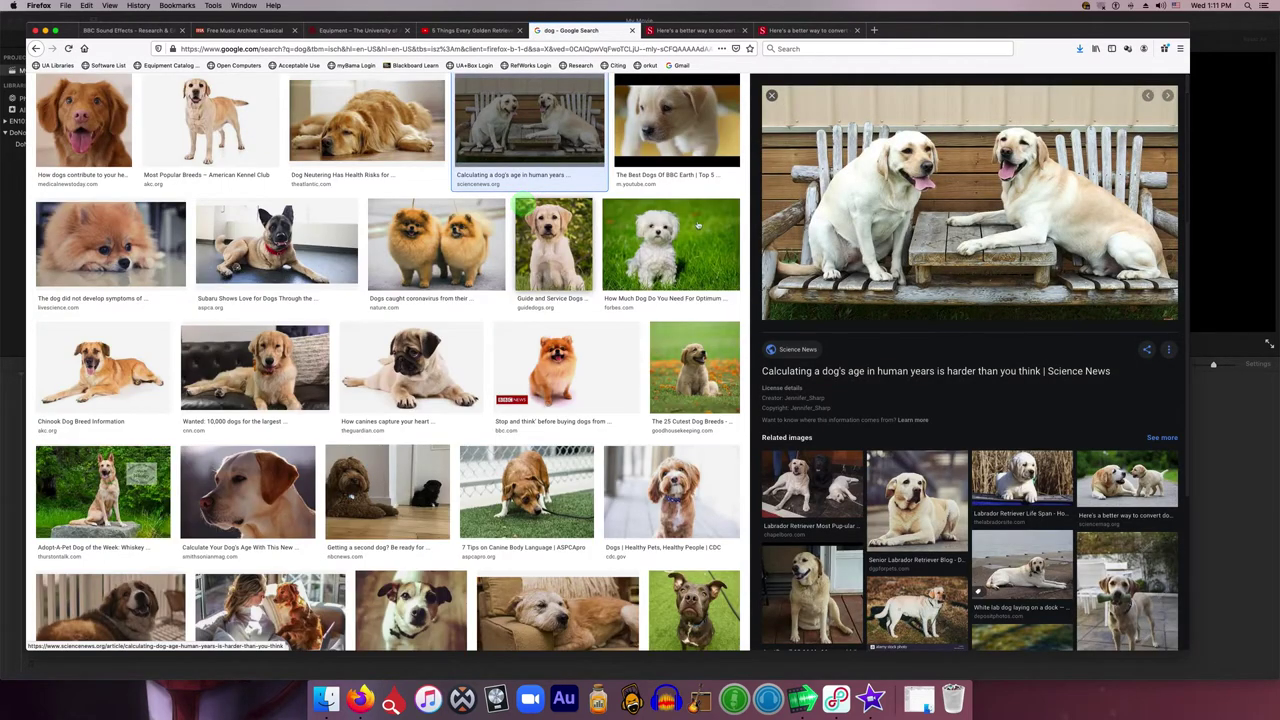
click(660, 130)
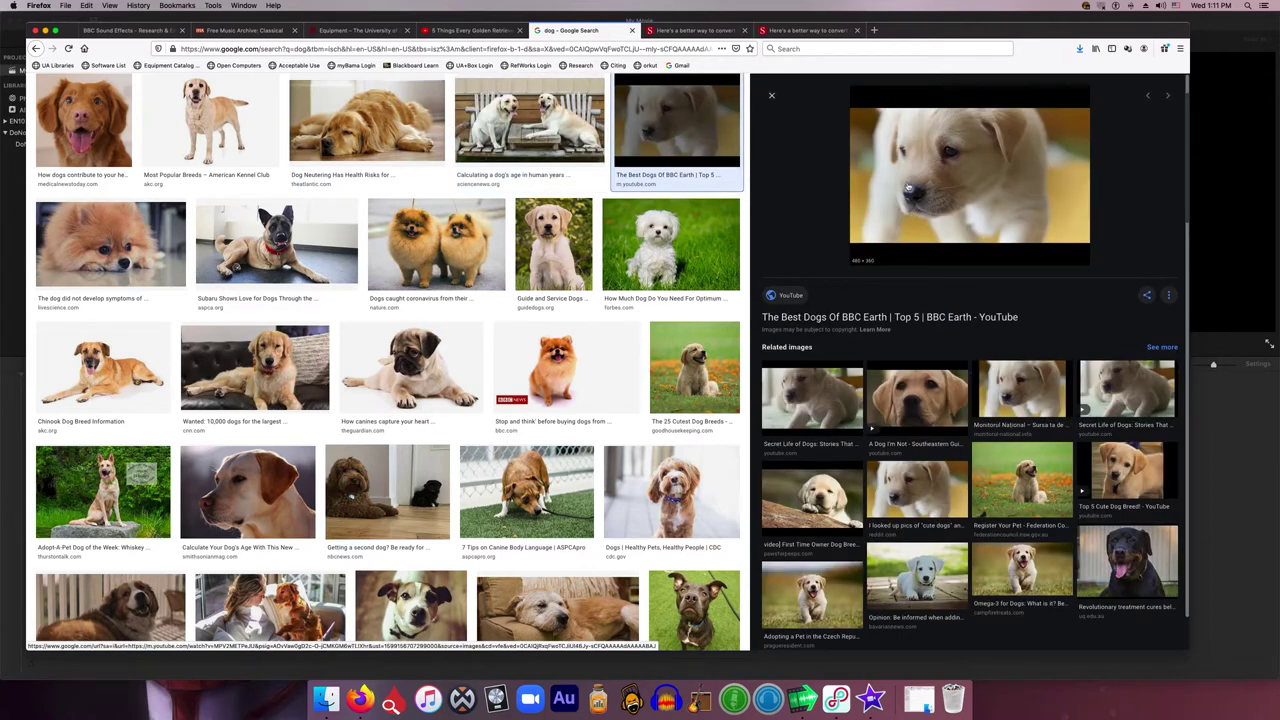
right_click(905, 180)
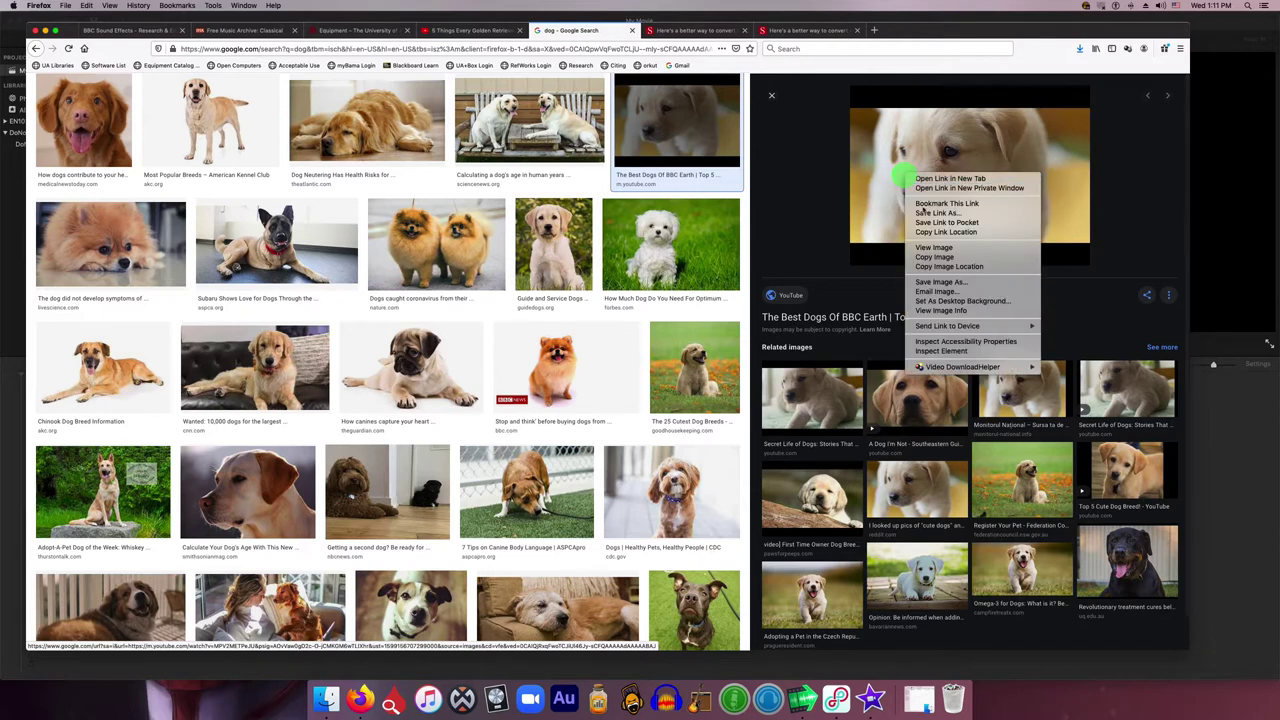
click(943, 283)
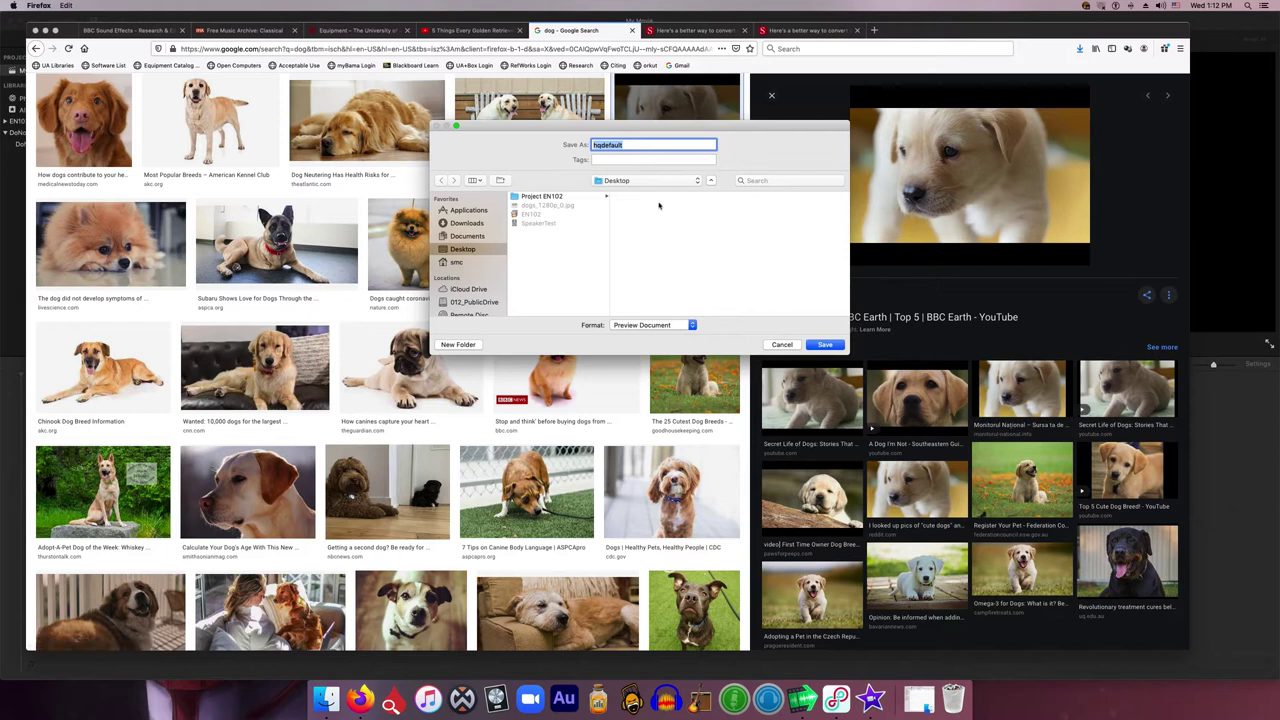
text(small.jpg)
key(Return)
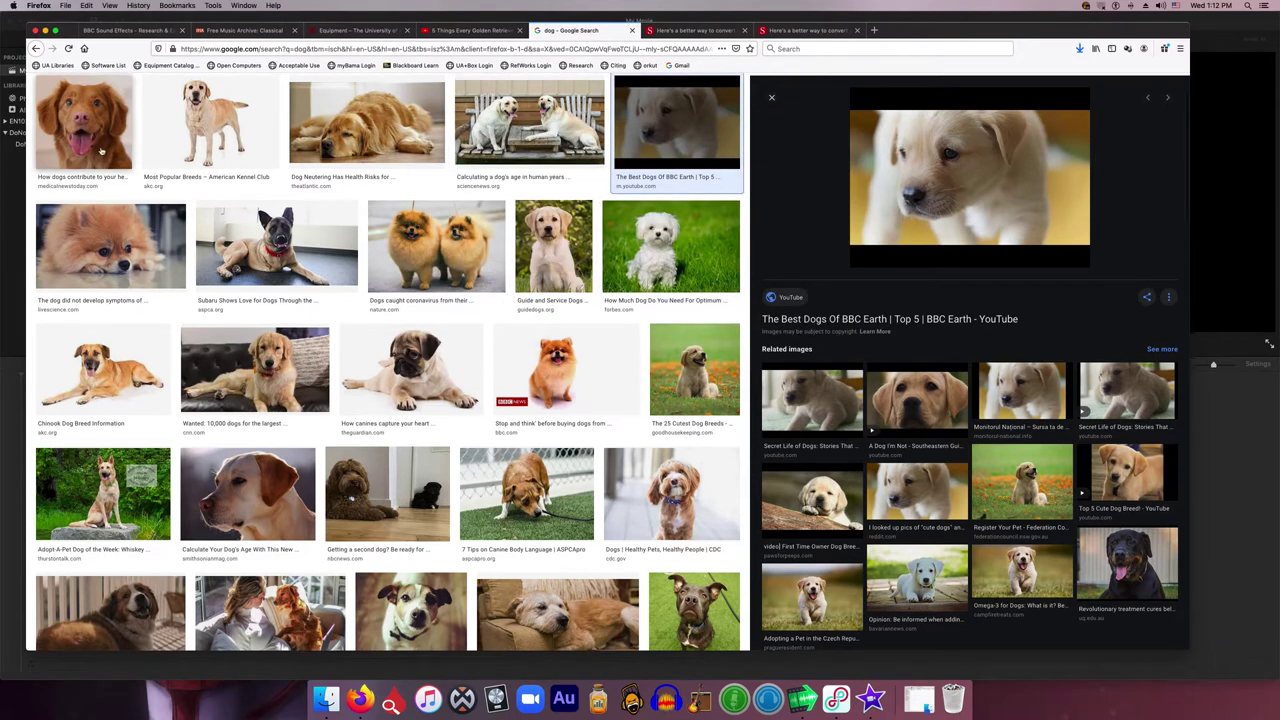
click(45, 31)
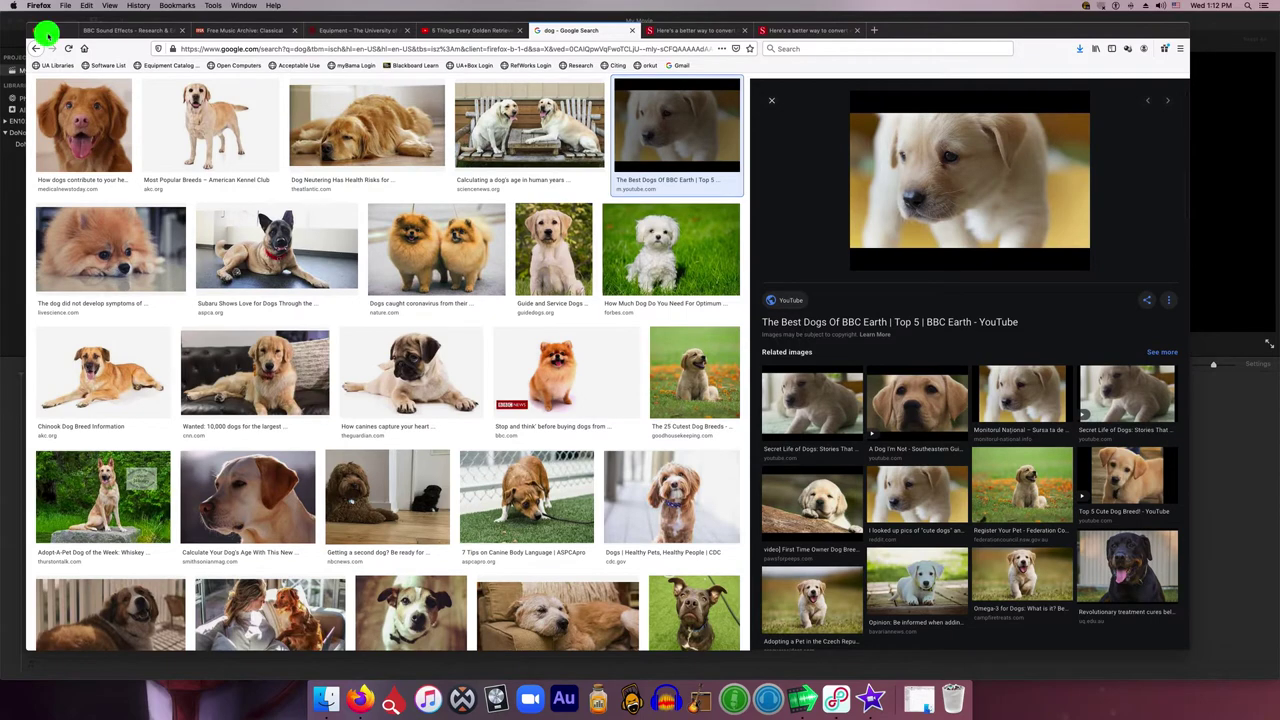
click(195, 22)
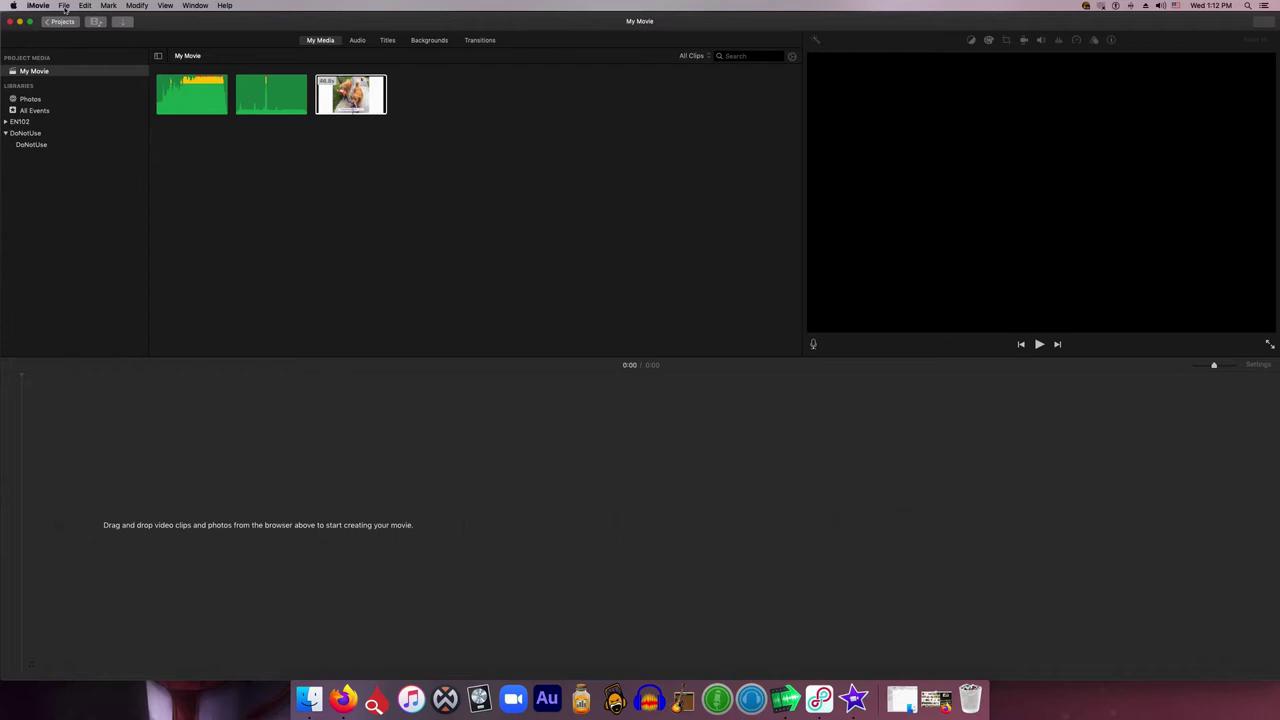
- Import small.jpg into the project media via File > Import Media
click(63, 6)
click(248, 22)
click(65, 6)
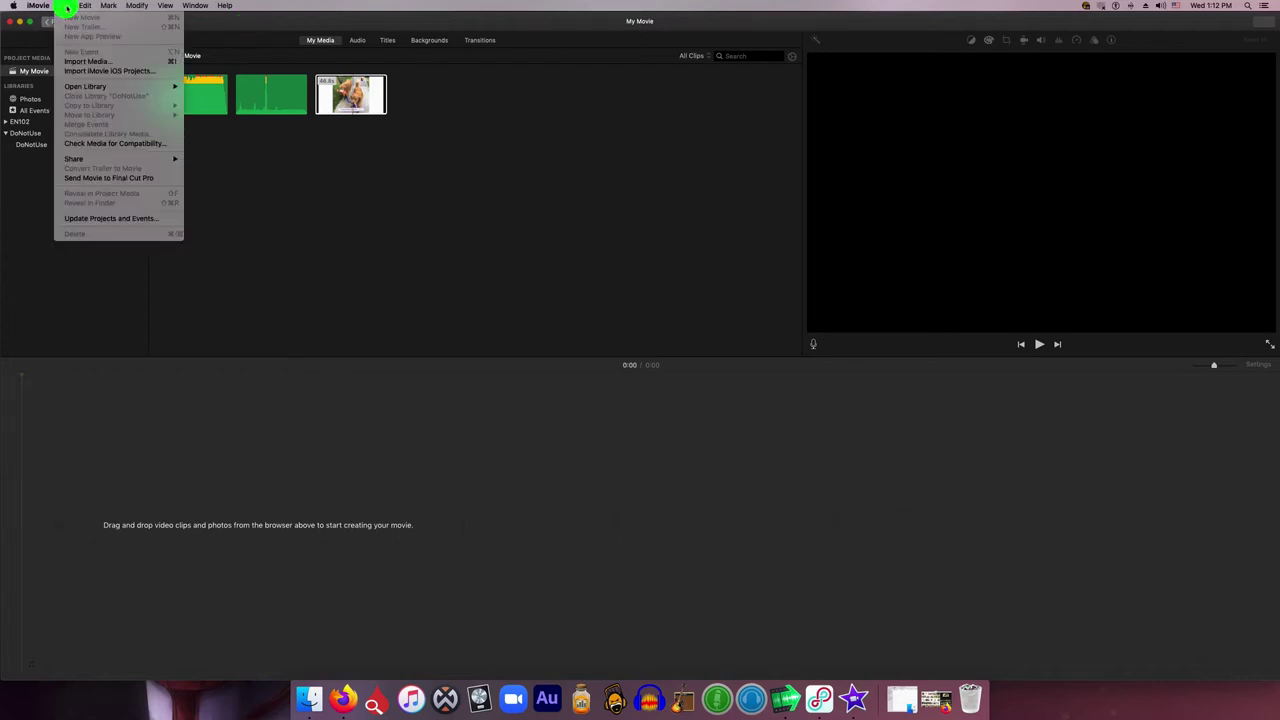
click(82, 61)
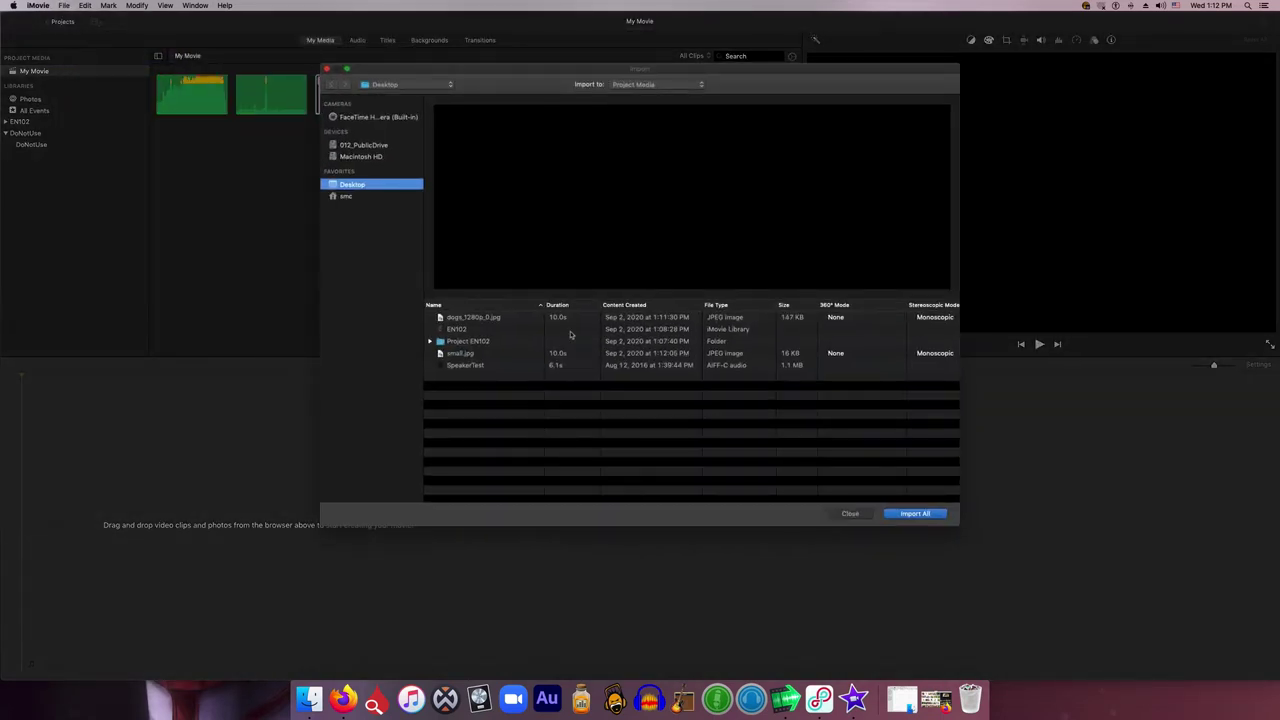
click(457, 354)
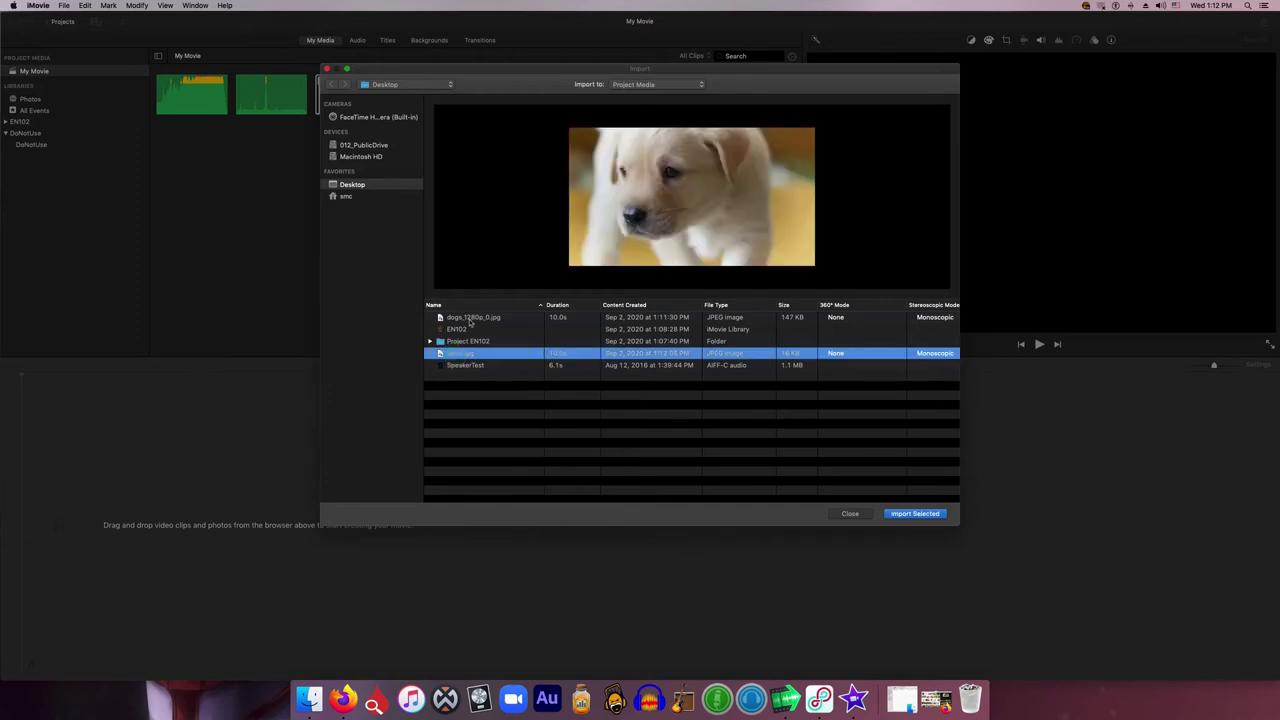
click(920, 514)
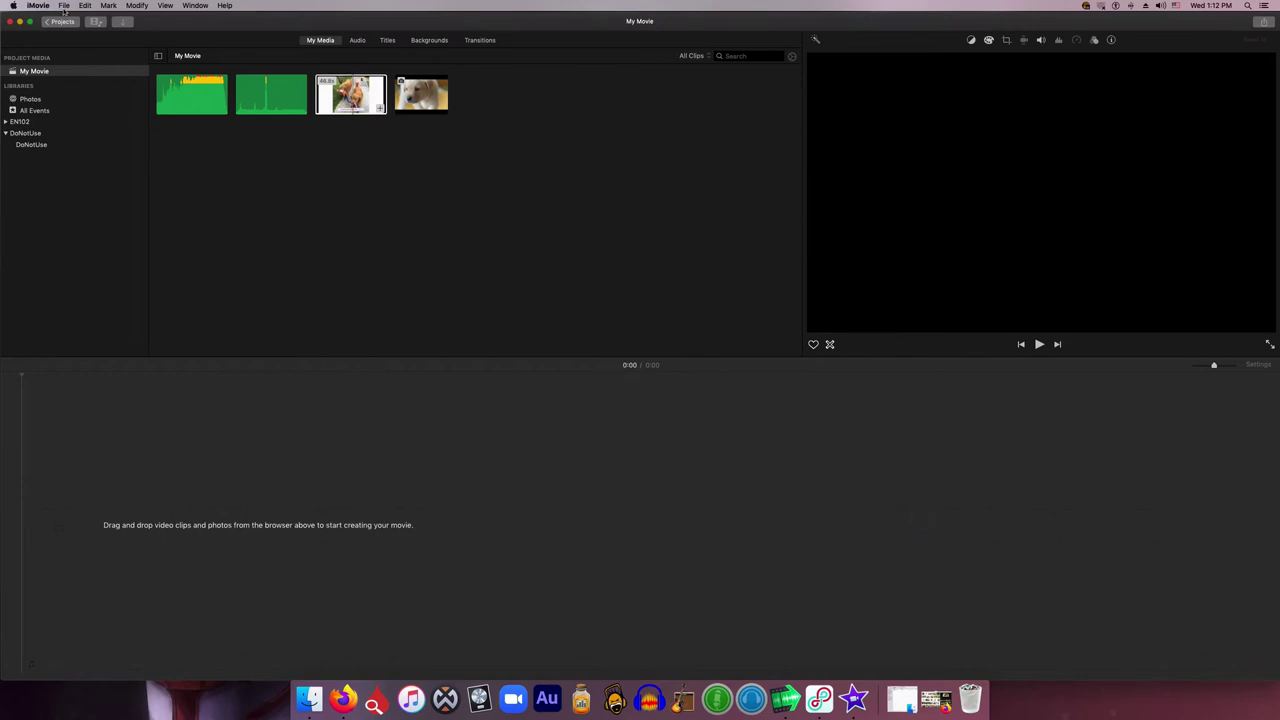
- Import dogs_1280p_0.jpg the same way and preview the imported media
click(64, 6)
click(66, 60)
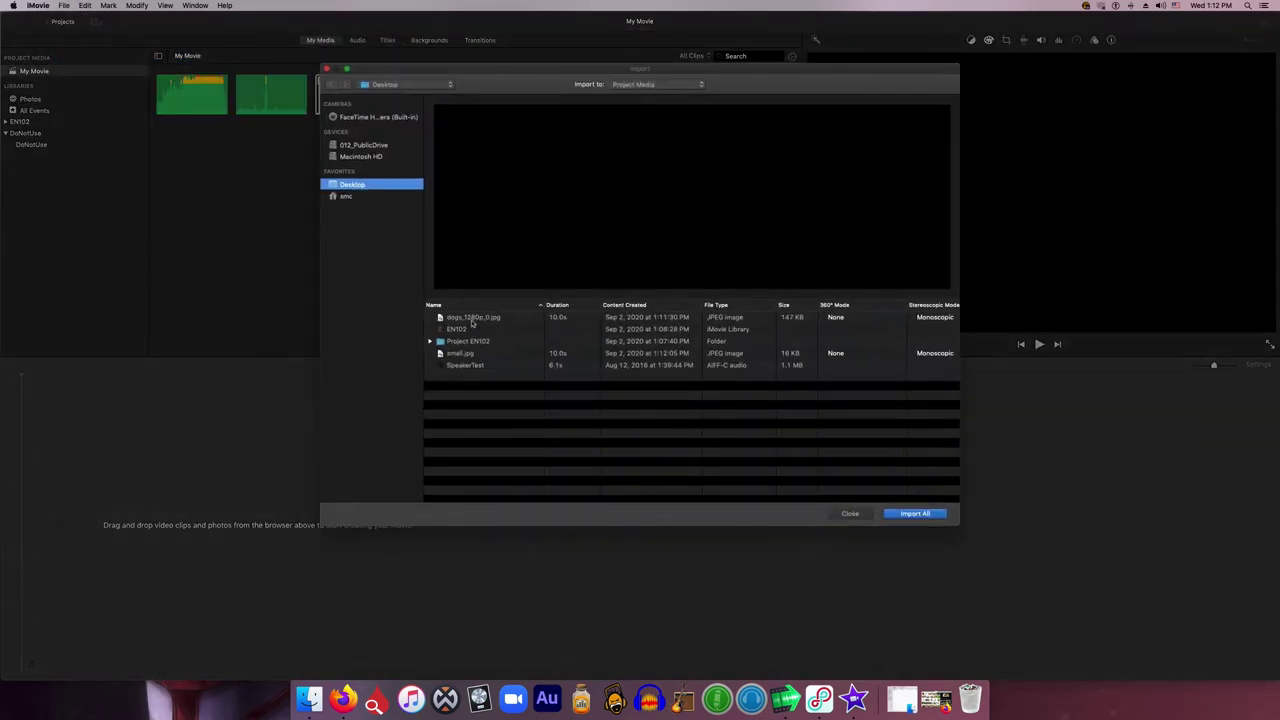
click(468, 317)
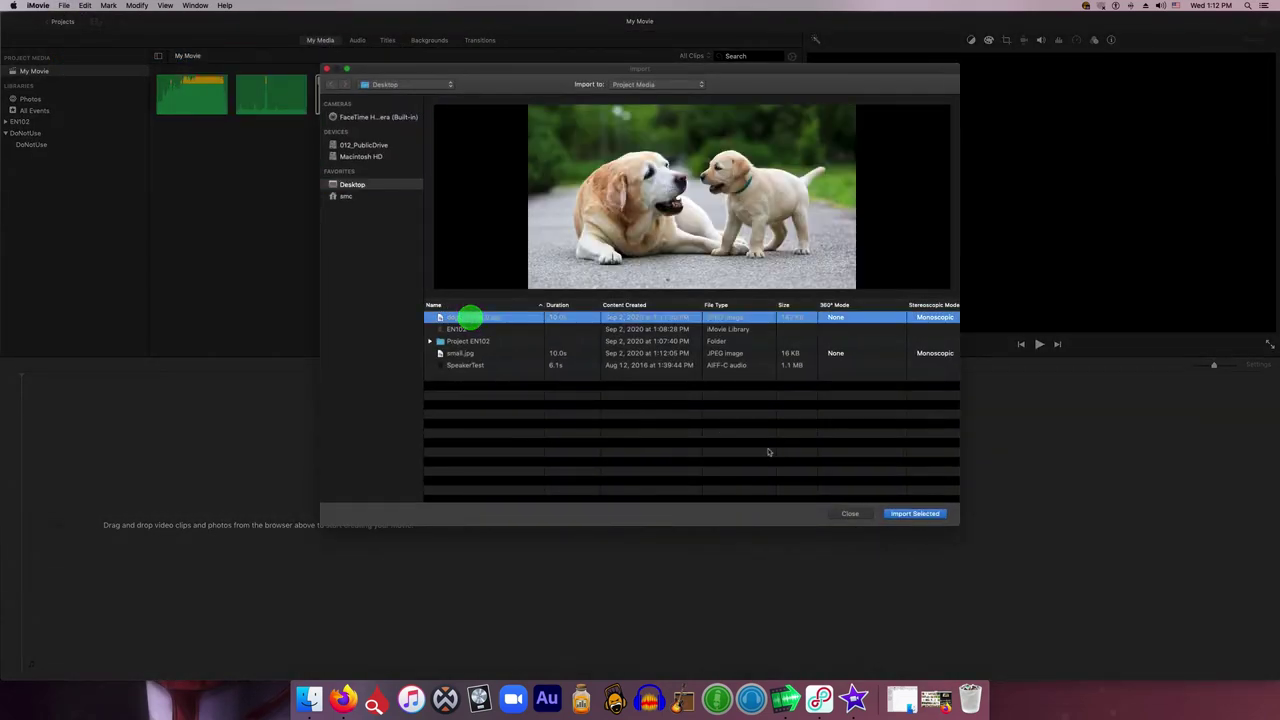
click(915, 513)
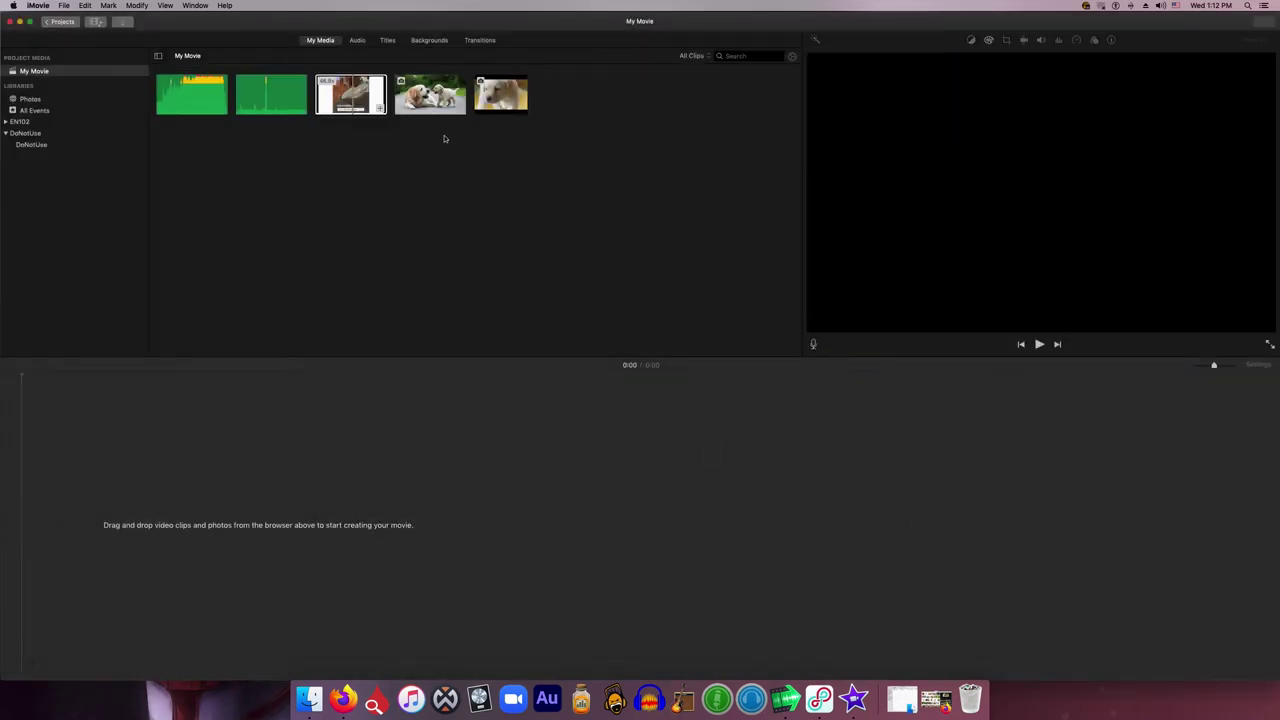
click(495, 95)
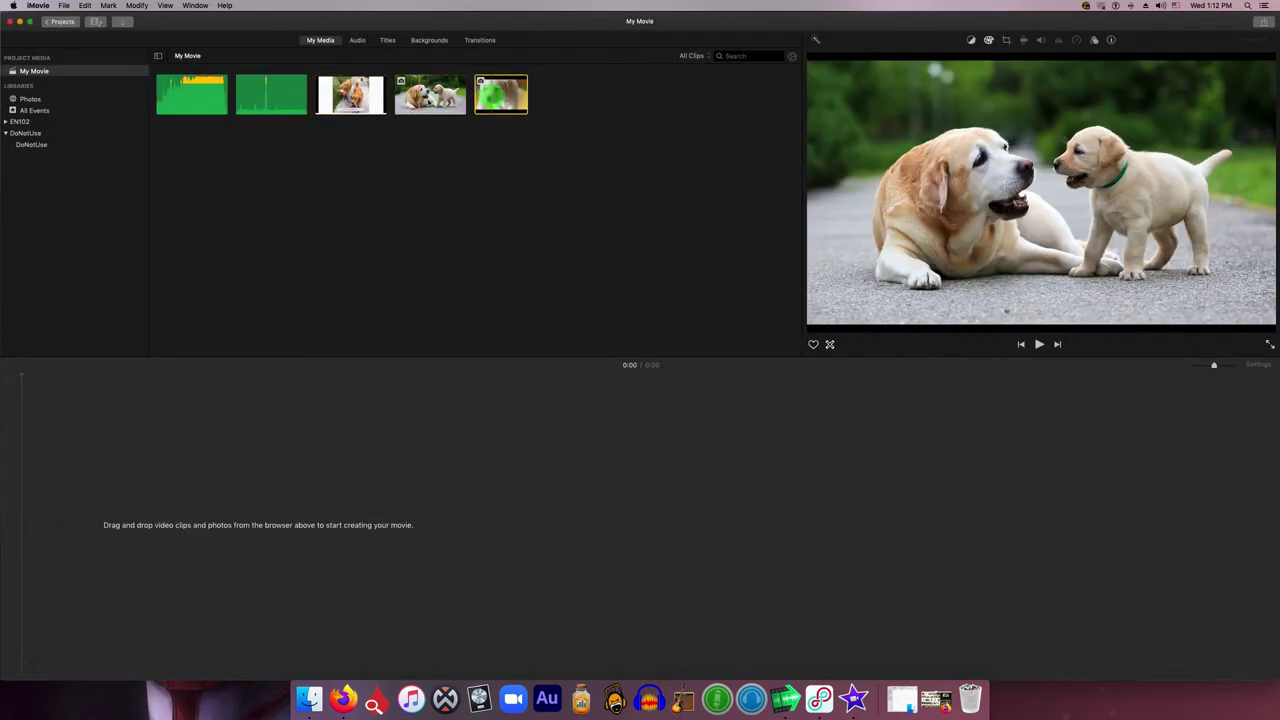
click(430, 94)
click(381, 170)
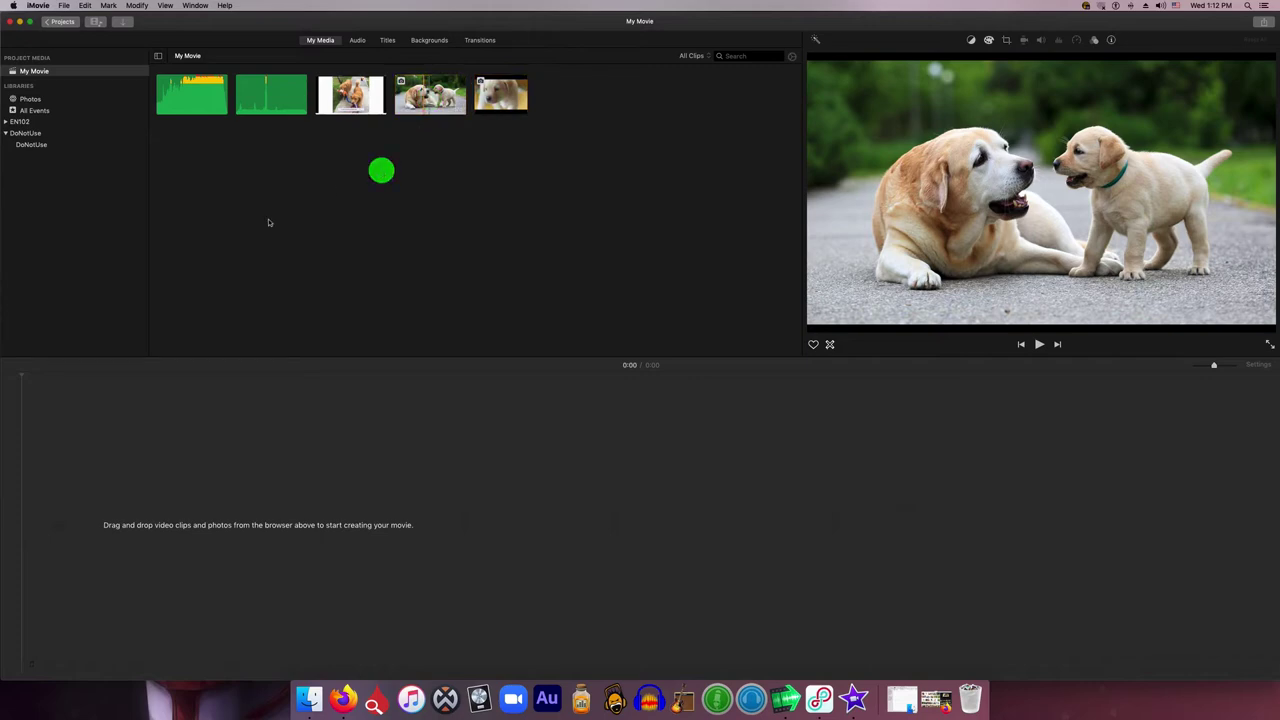
click(348, 95)
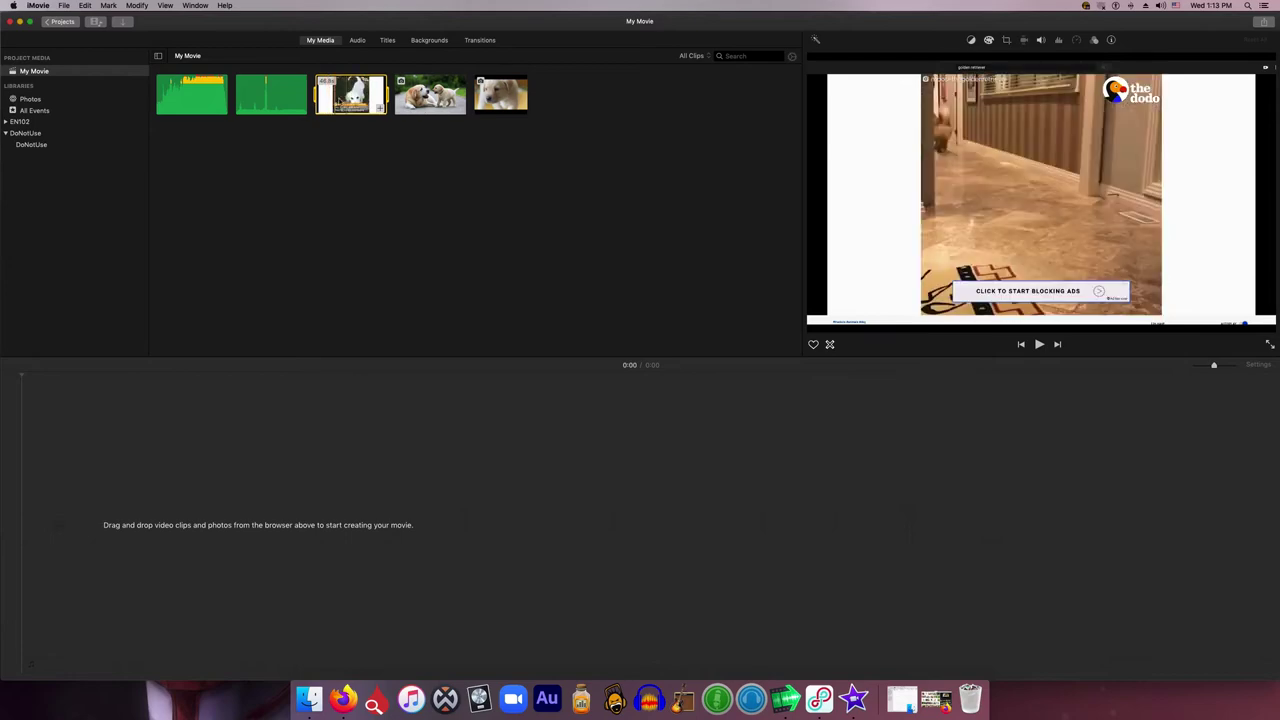
- Place two back-to-back copies of the dog video clip on the timeline, totaling 1:33
click(345, 96)
drag(345, 96, 62, 510)
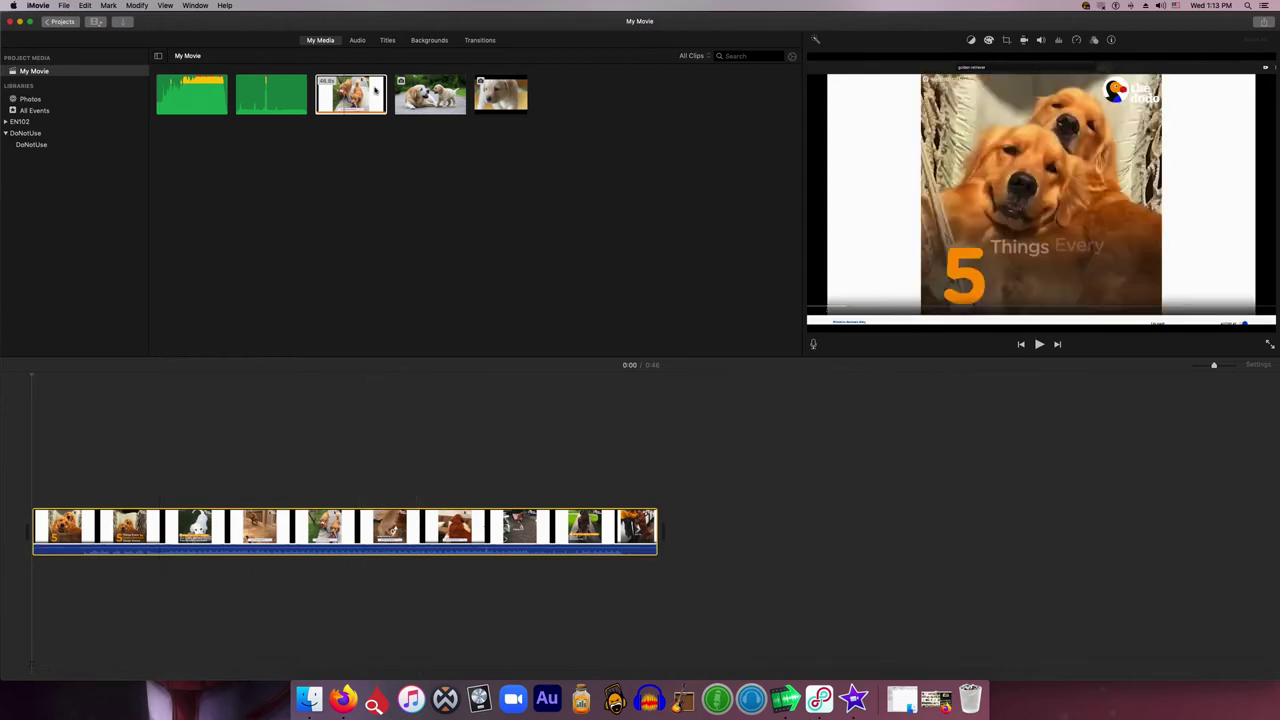
click(499, 262)
drag(499, 262, 688, 530)
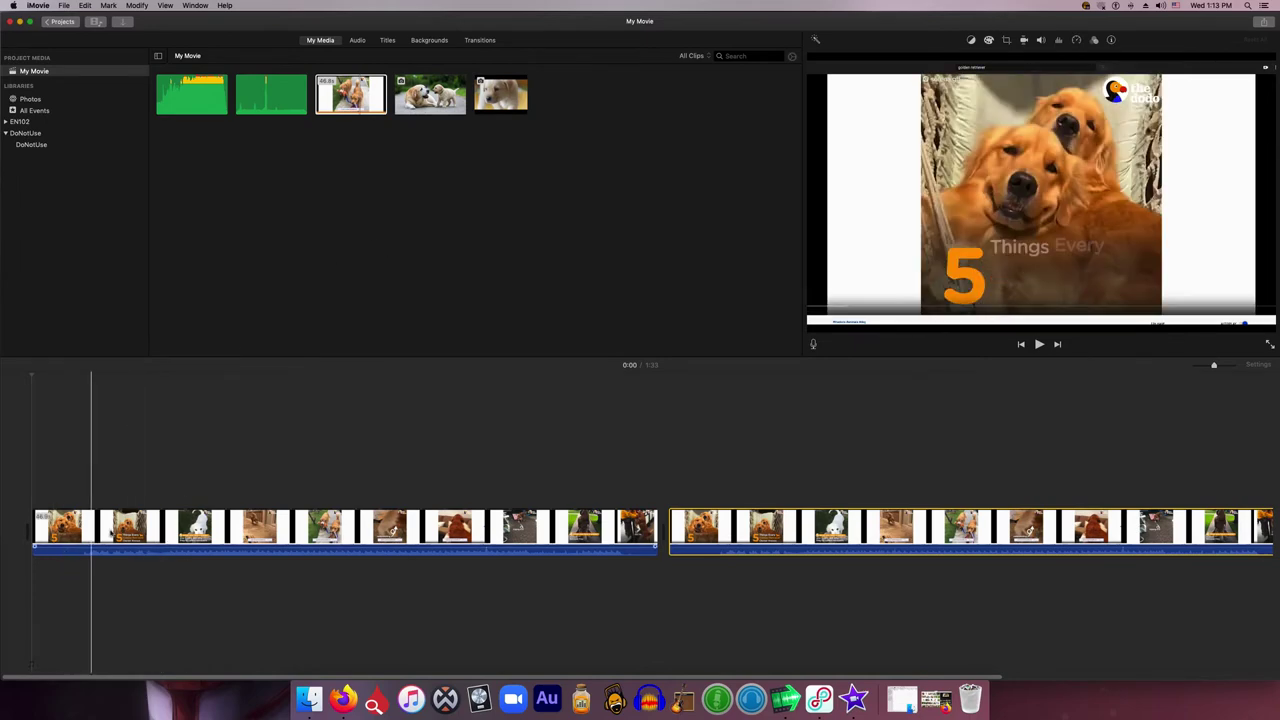
click(47, 527)
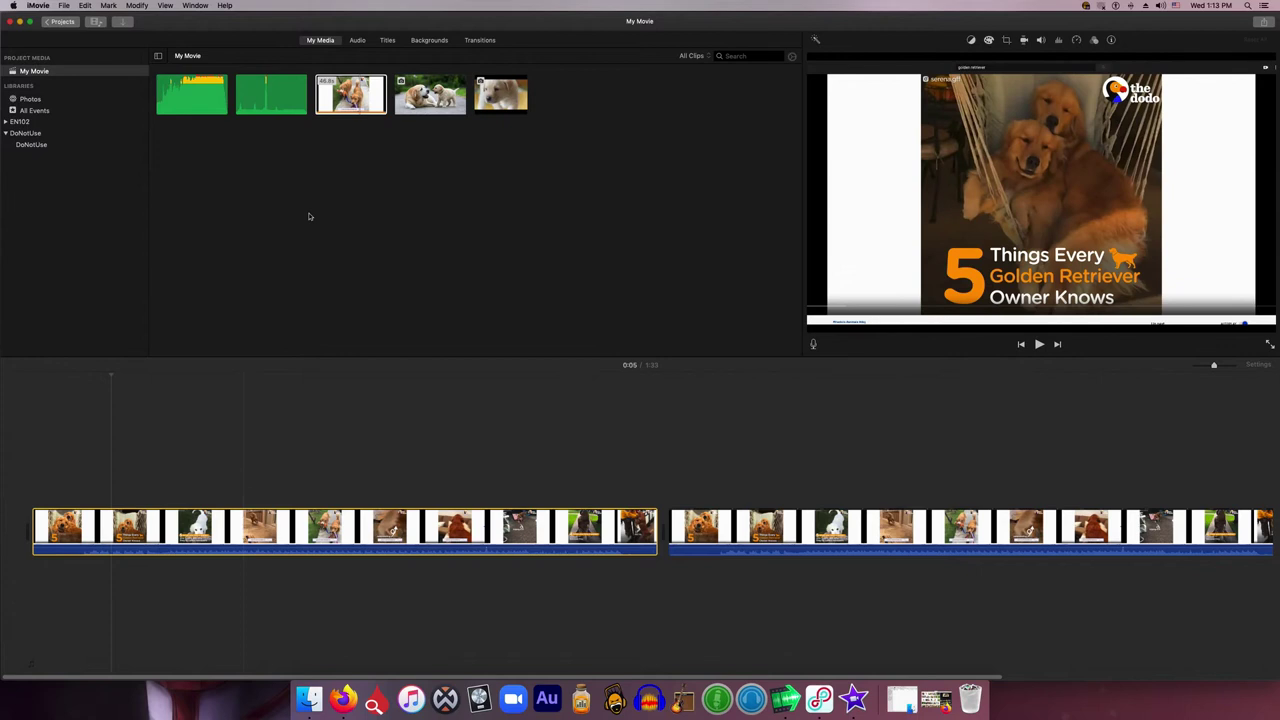
- Insert a short dog clip between the two long clips and trim the first clip's end
drag(343, 100, 483, 360)
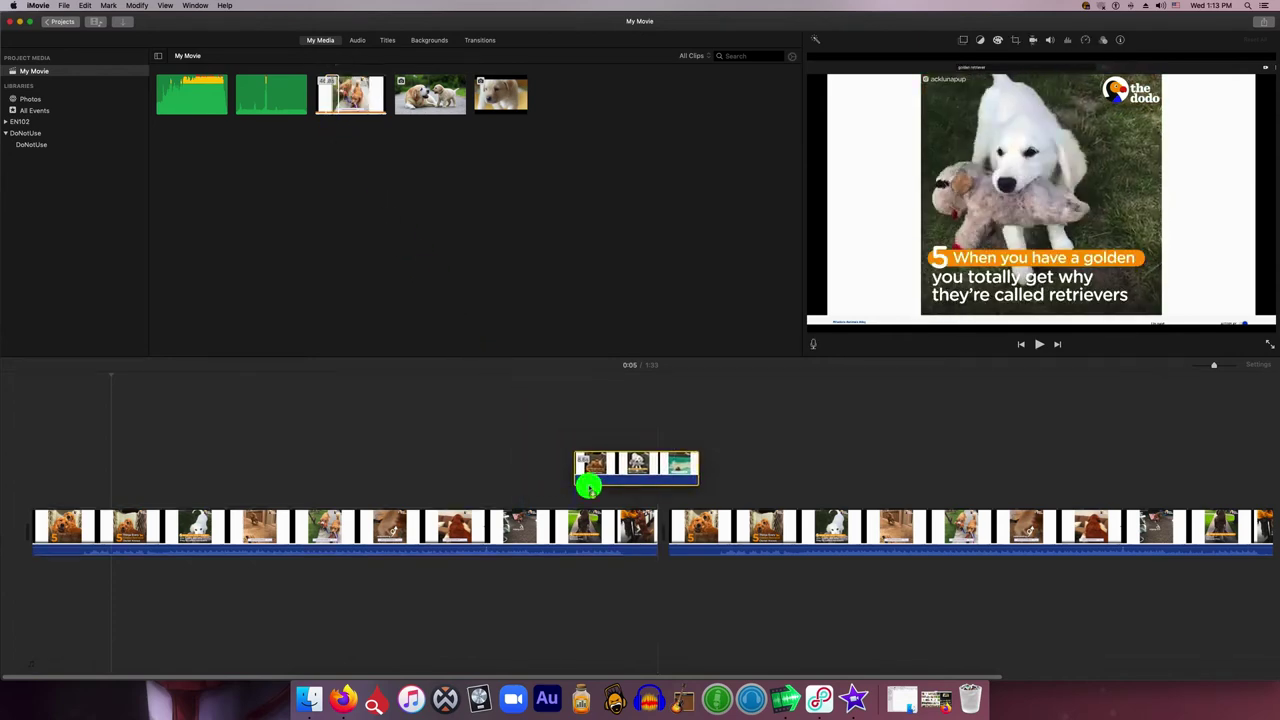
drag(588, 487, 662, 535)
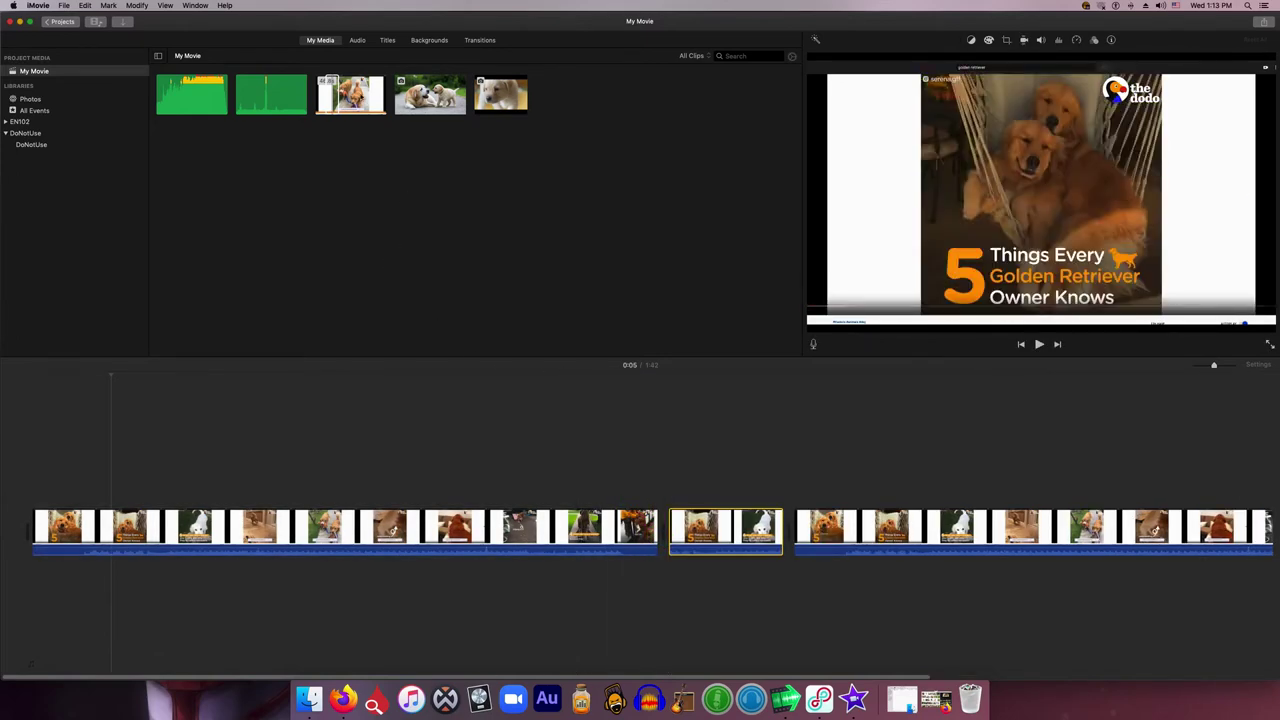
click(270, 525)
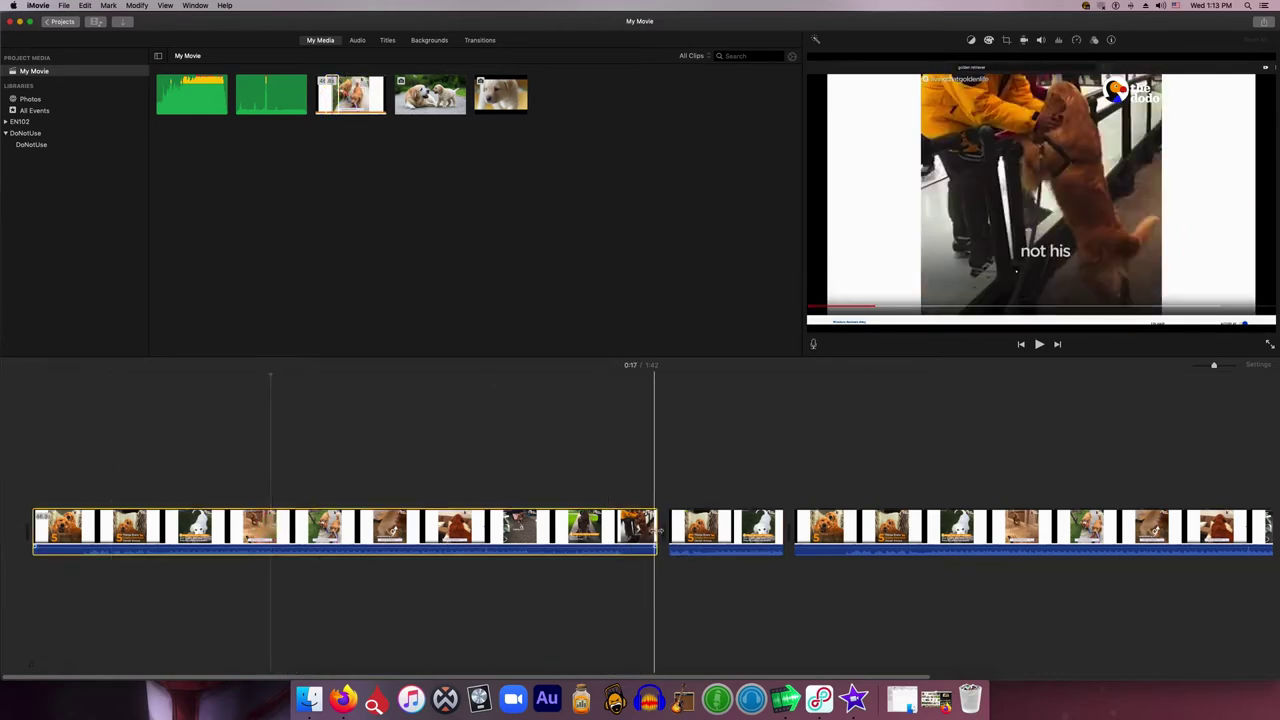
drag(660, 531, 486, 534)
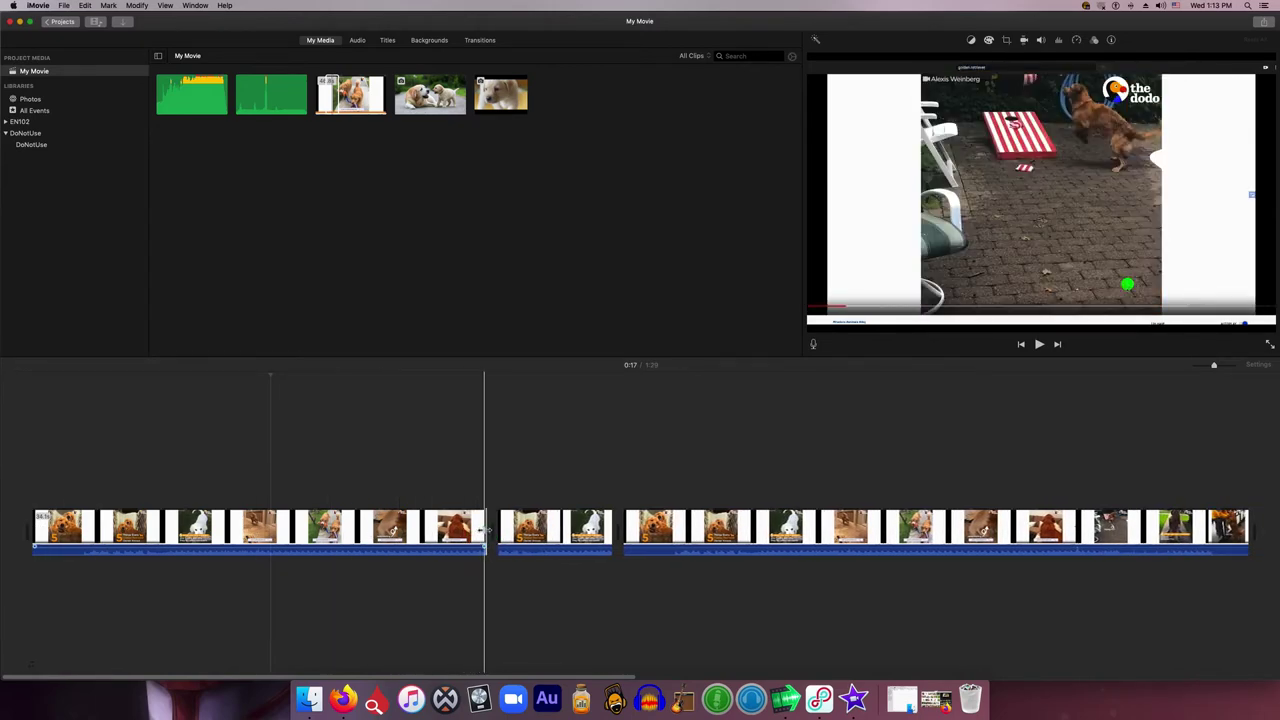
drag(486, 534, 323, 526)
- Trim the end off the third timeline clip
click(530, 530)
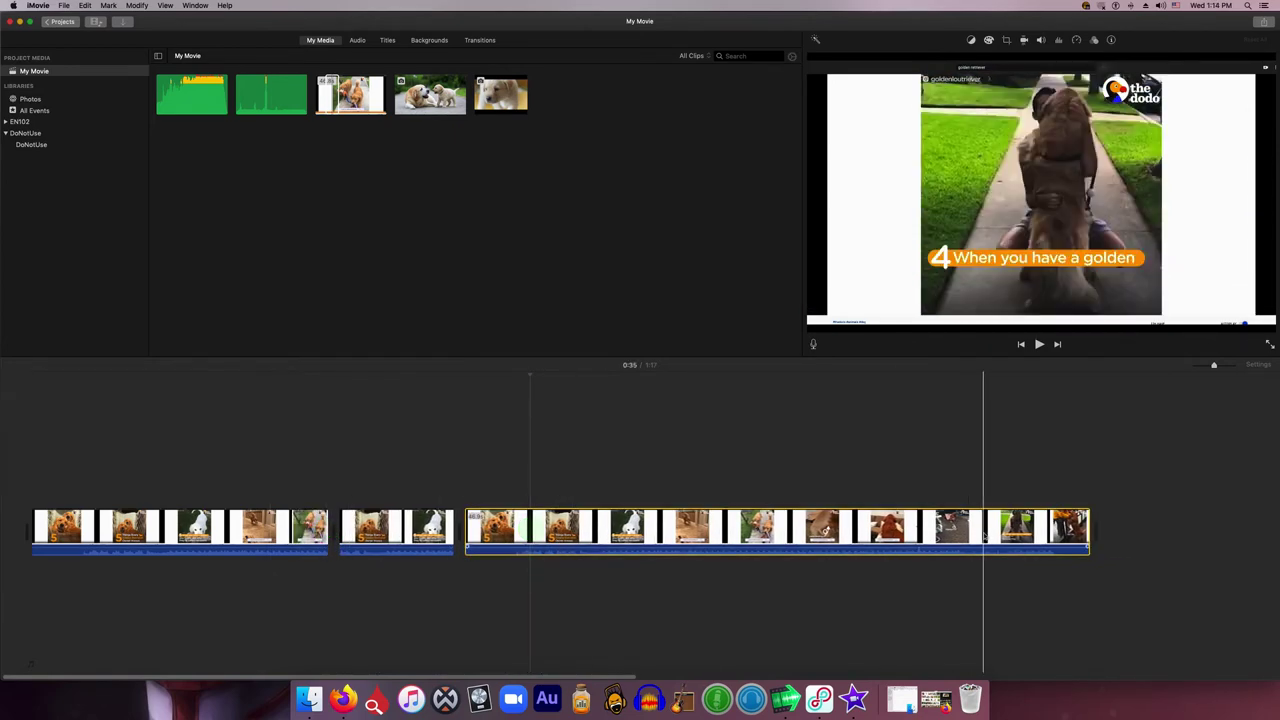
drag(1089, 527, 910, 531)
click(656, 532)
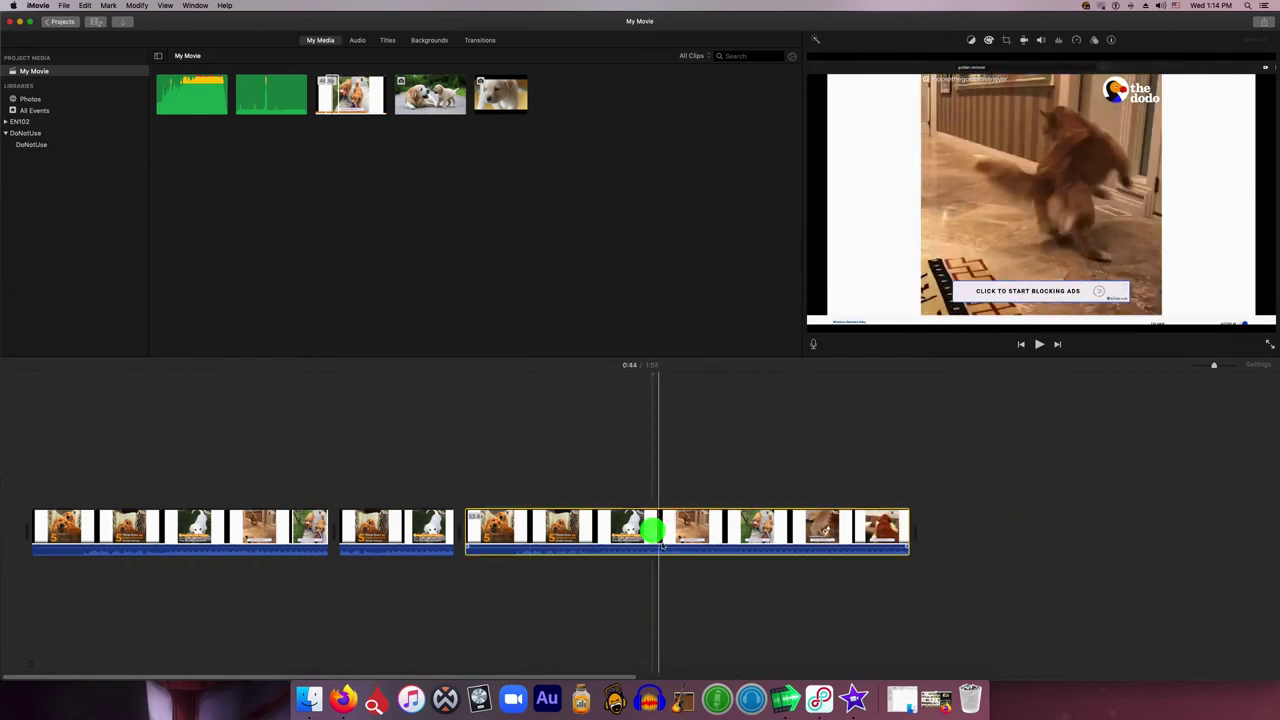
- Split the third clip at the 0:42 playhead position
click(670, 524)
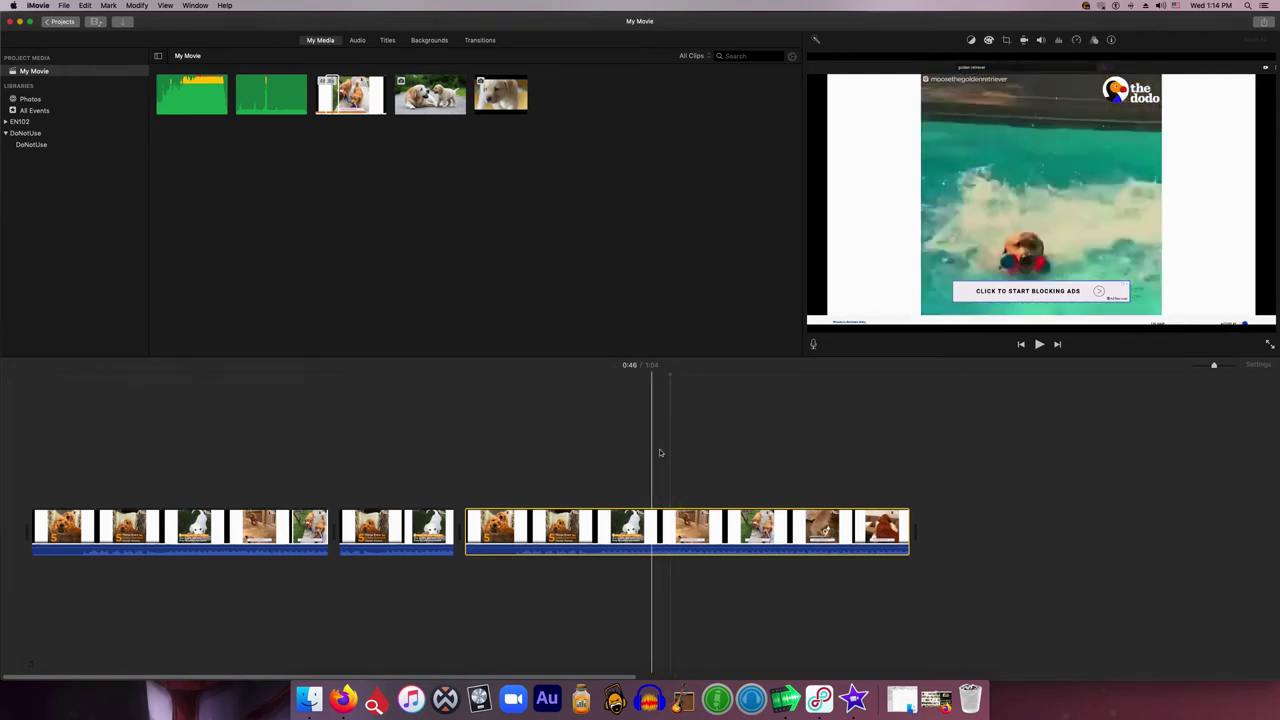
click(616, 487)
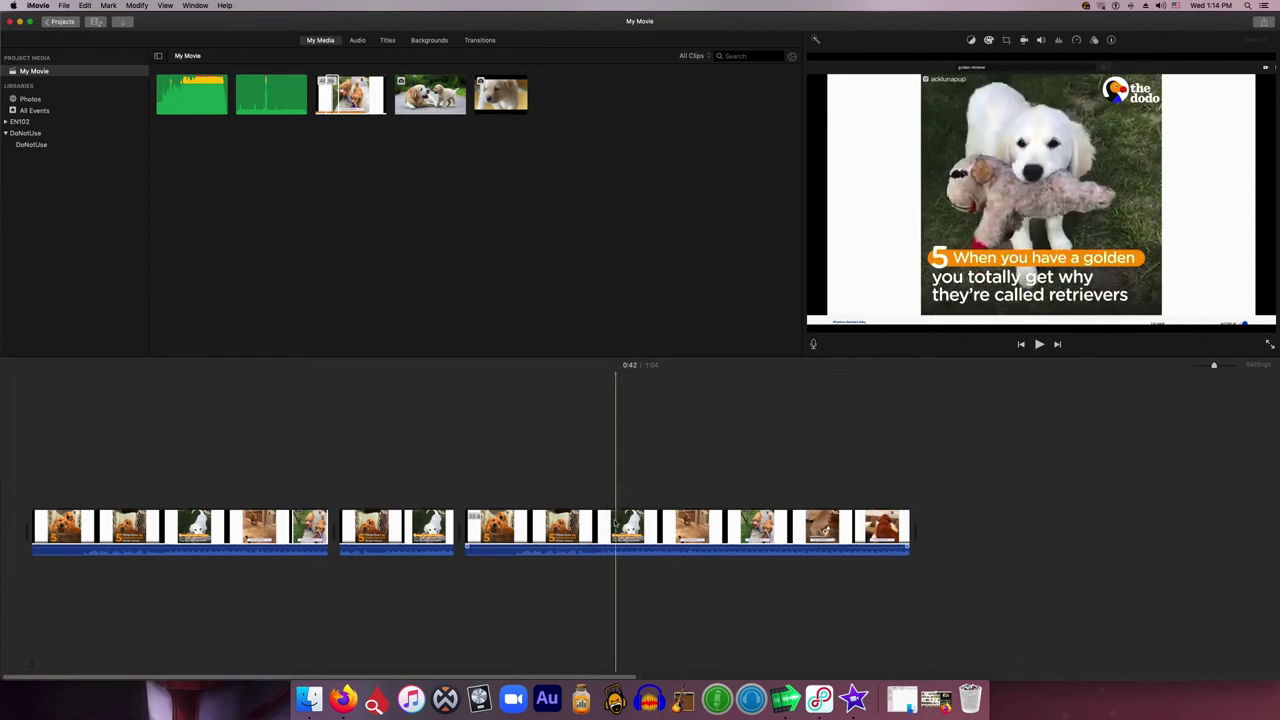
right_click(617, 524)
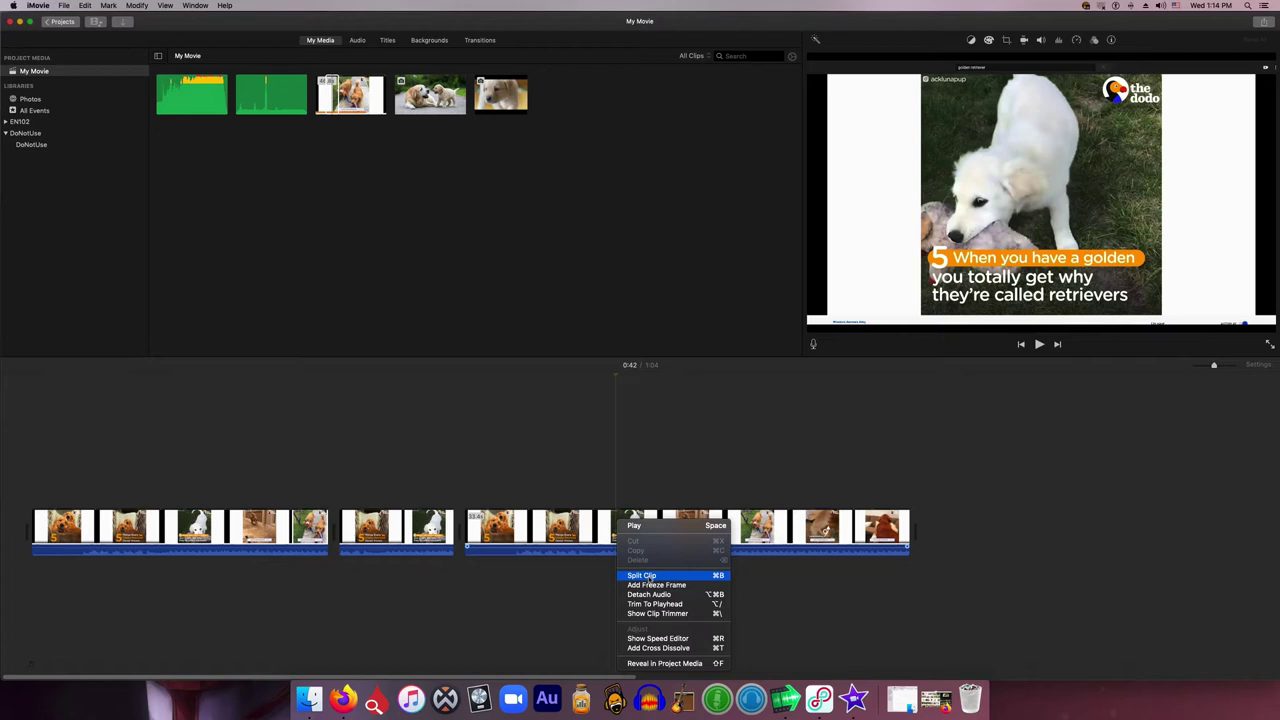
click(648, 577)
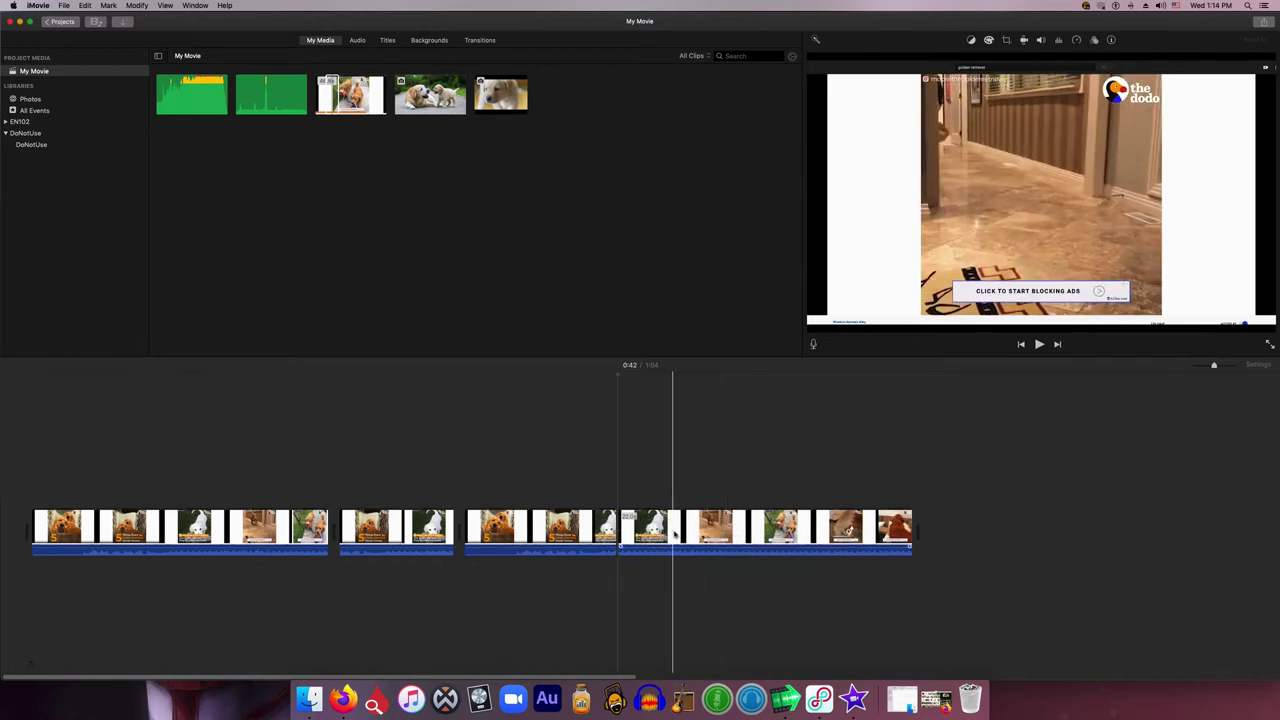
- Move the split-off latter part earlier, keeping the white-dog clip second
drag(676, 528, 309, 530)
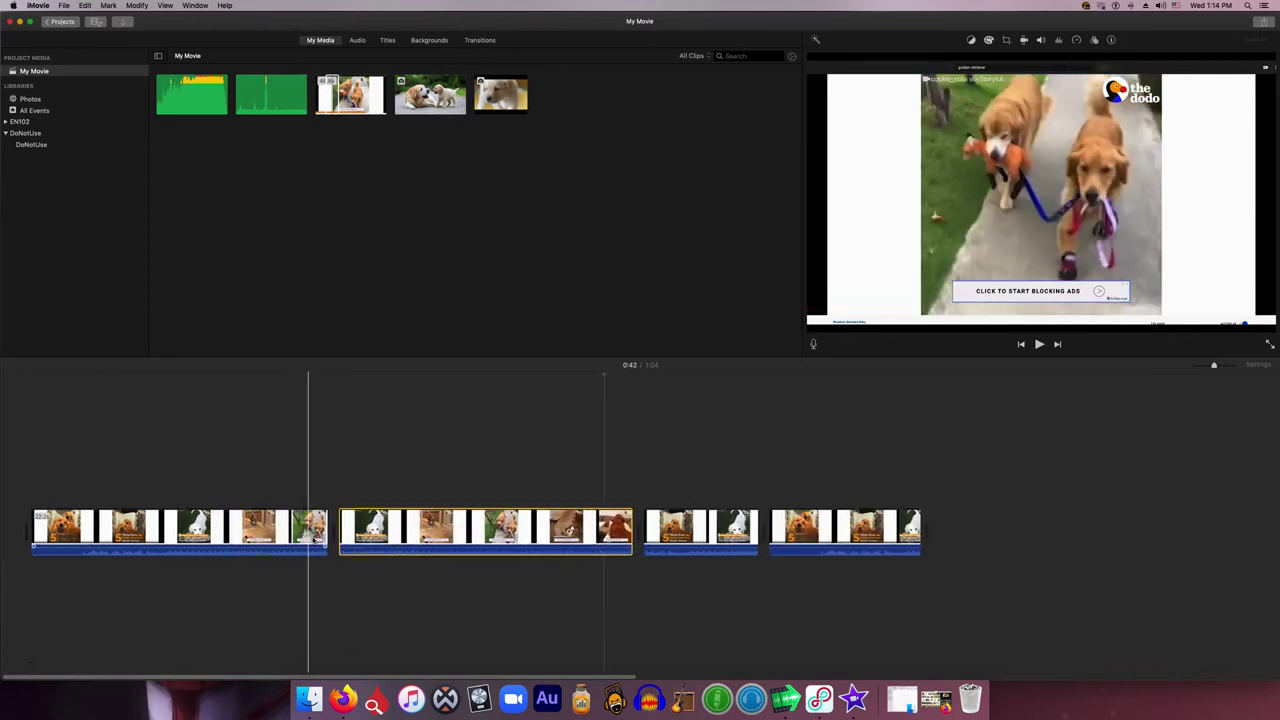
drag(677, 514, 371, 534)
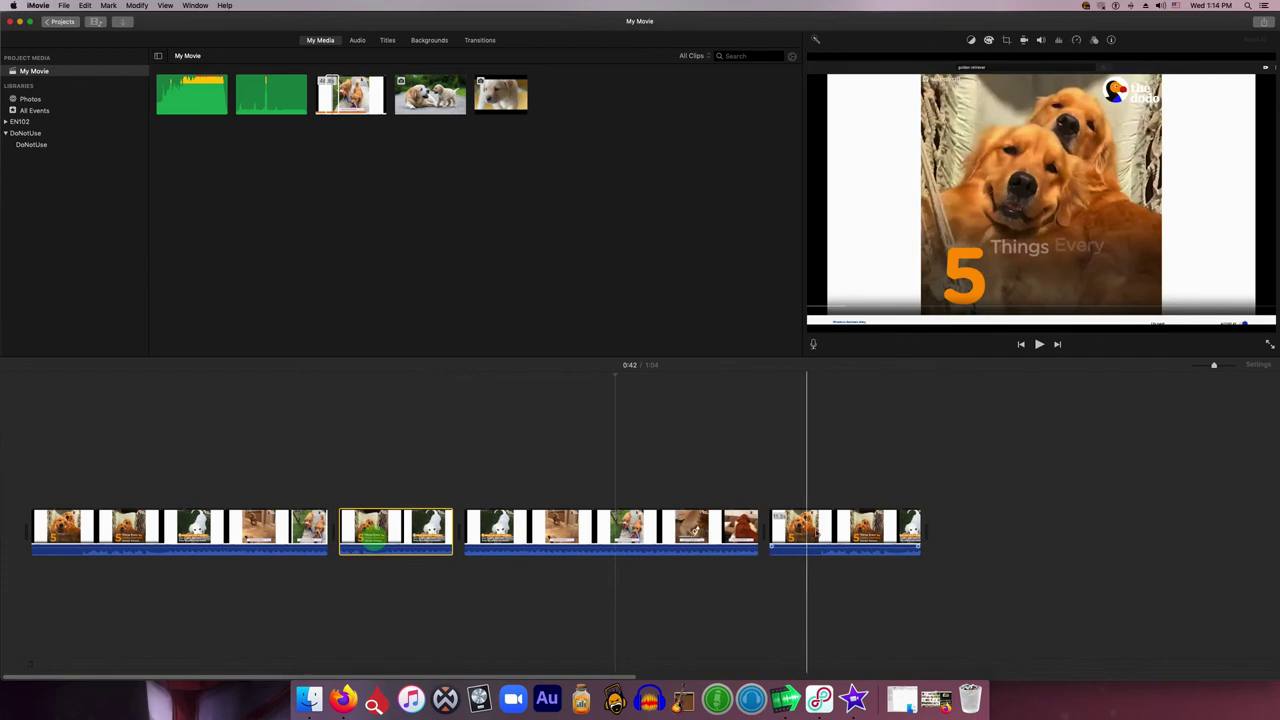
mouse_move(805, 525)
mouse_down()
mouse_move(797, 490)
mouse_move(806, 523)
mouse_up()
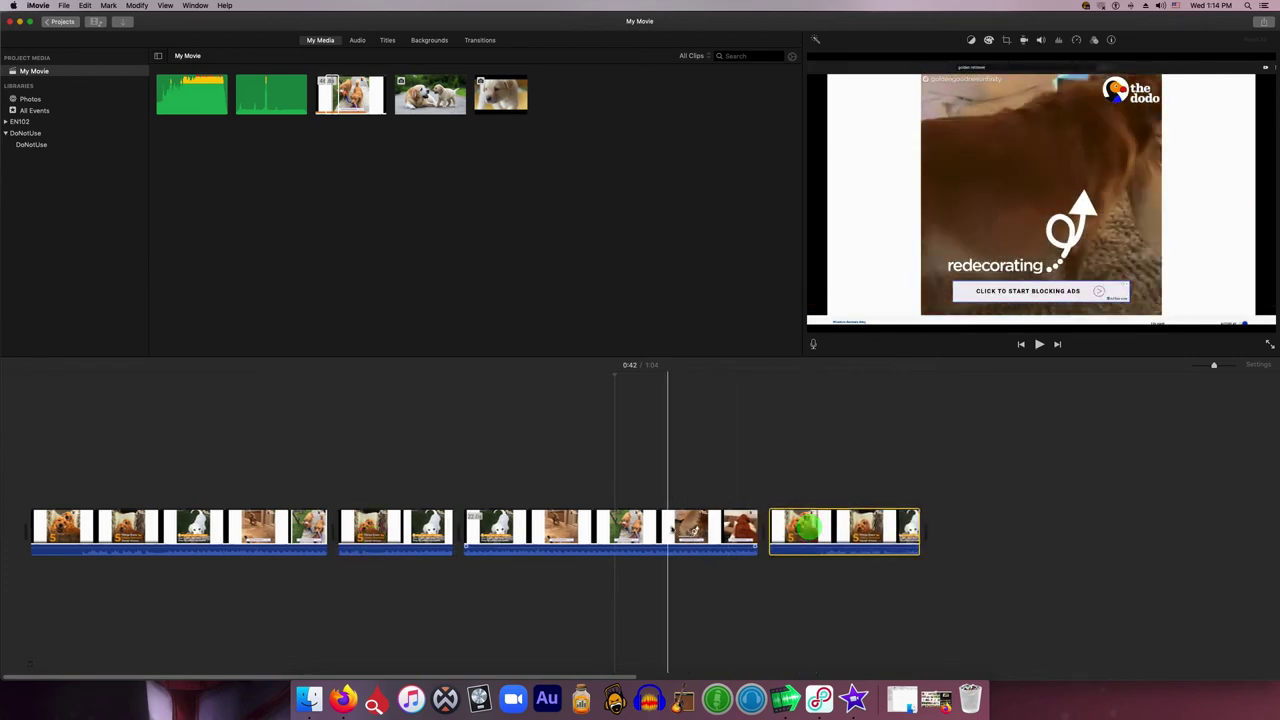
- Trim the third clip's end so the movie runs 0:58, then check each clip
click(709, 528)
drag(750, 528, 677, 526)
click(743, 527)
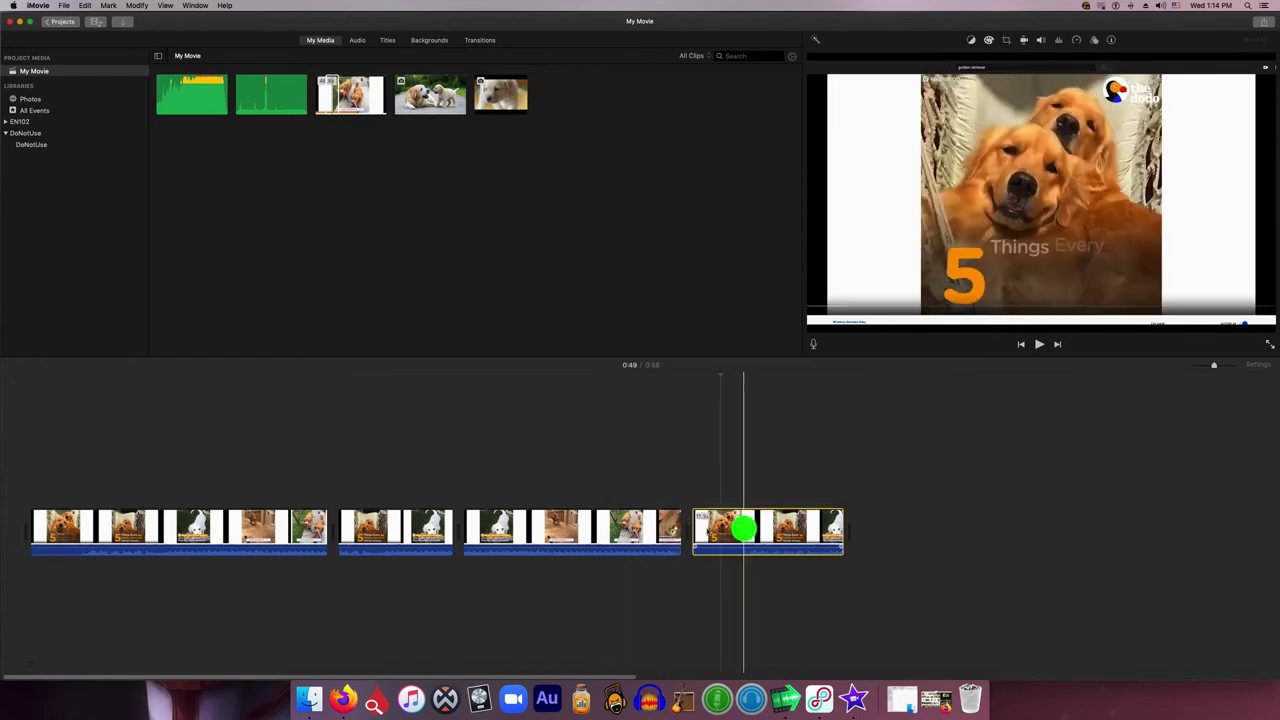
click(620, 528)
click(423, 526)
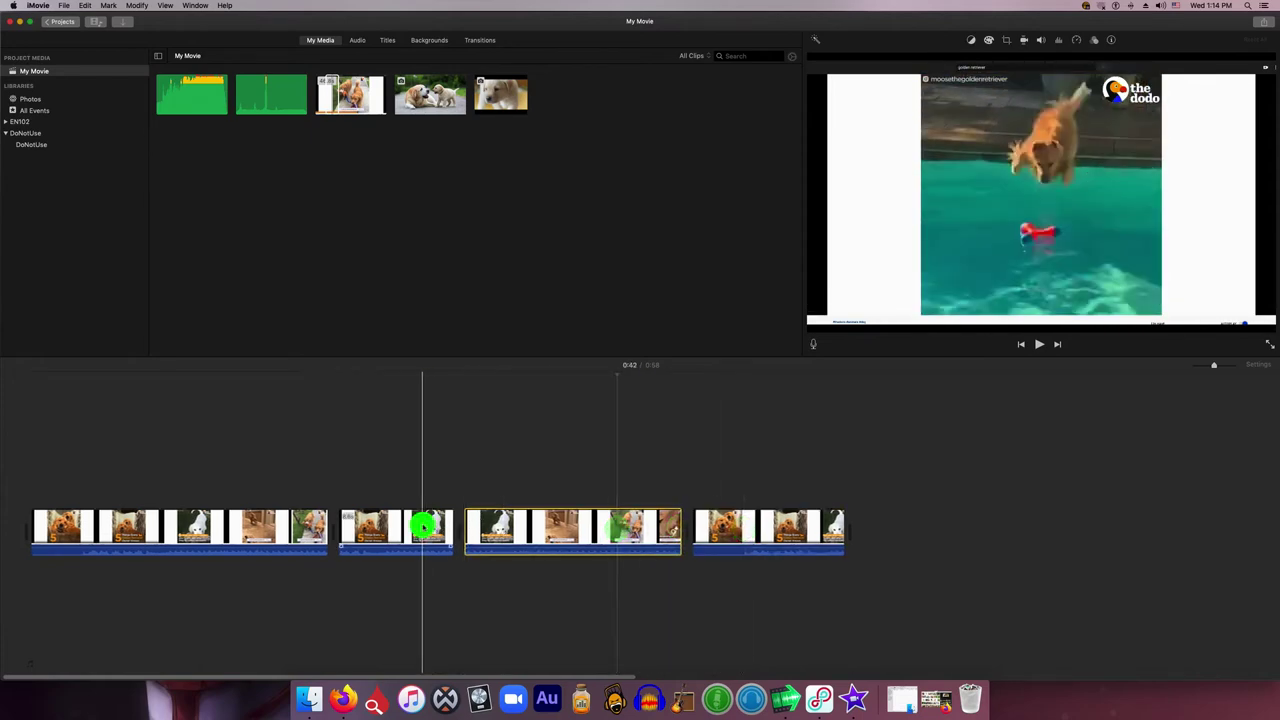
click(278, 528)
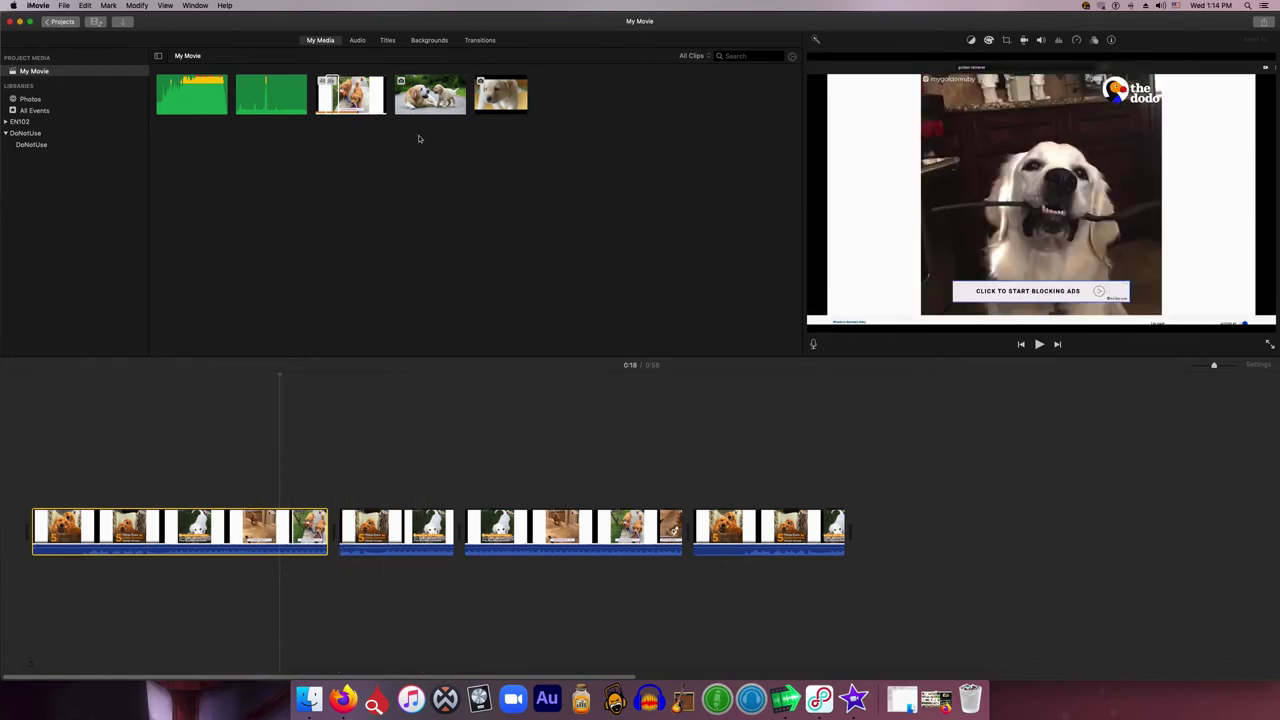
- Place the old-dog-and-puppy photo second in the timeline, right after the first clip
click(430, 95)
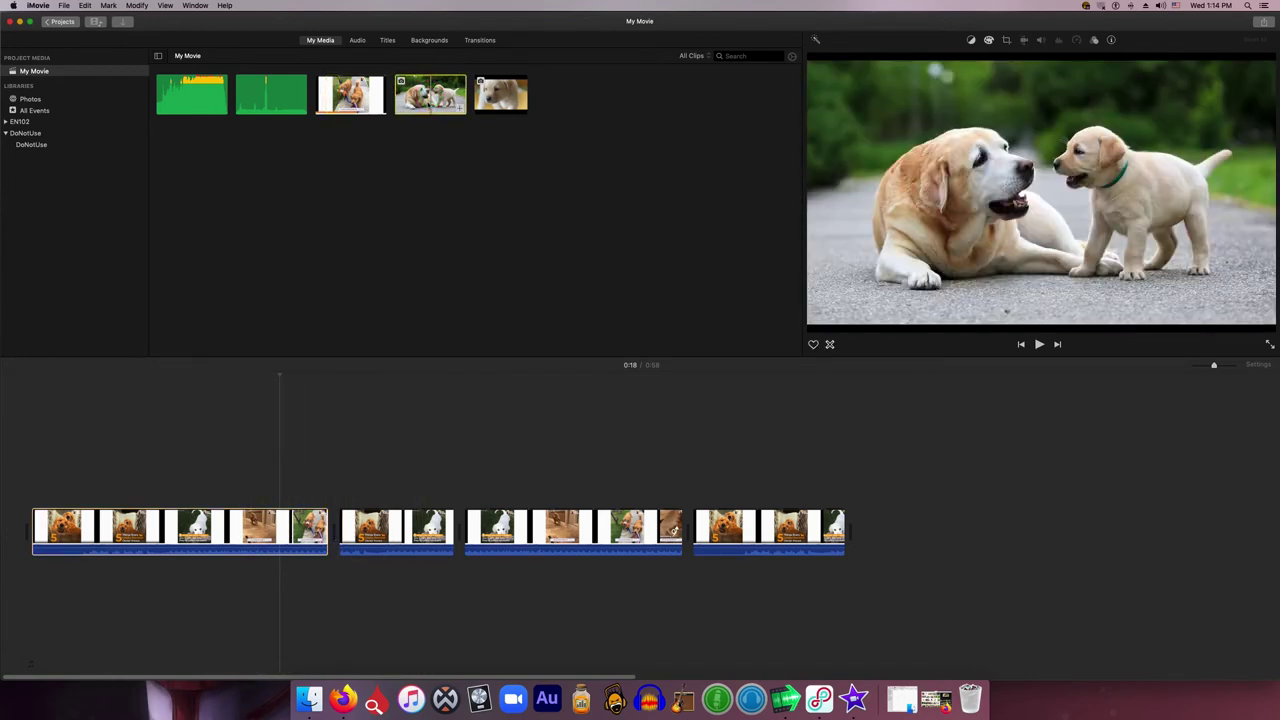
drag(370, 282, 336, 535)
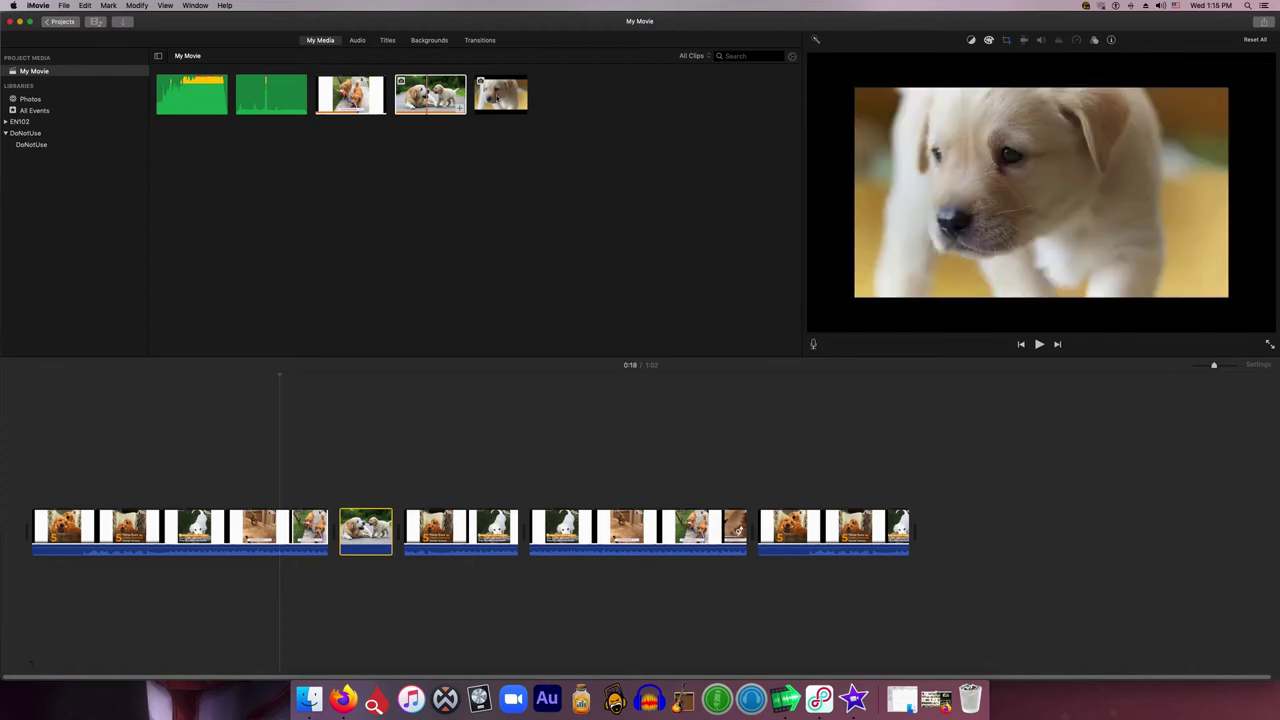
drag(500, 96, 478, 152)
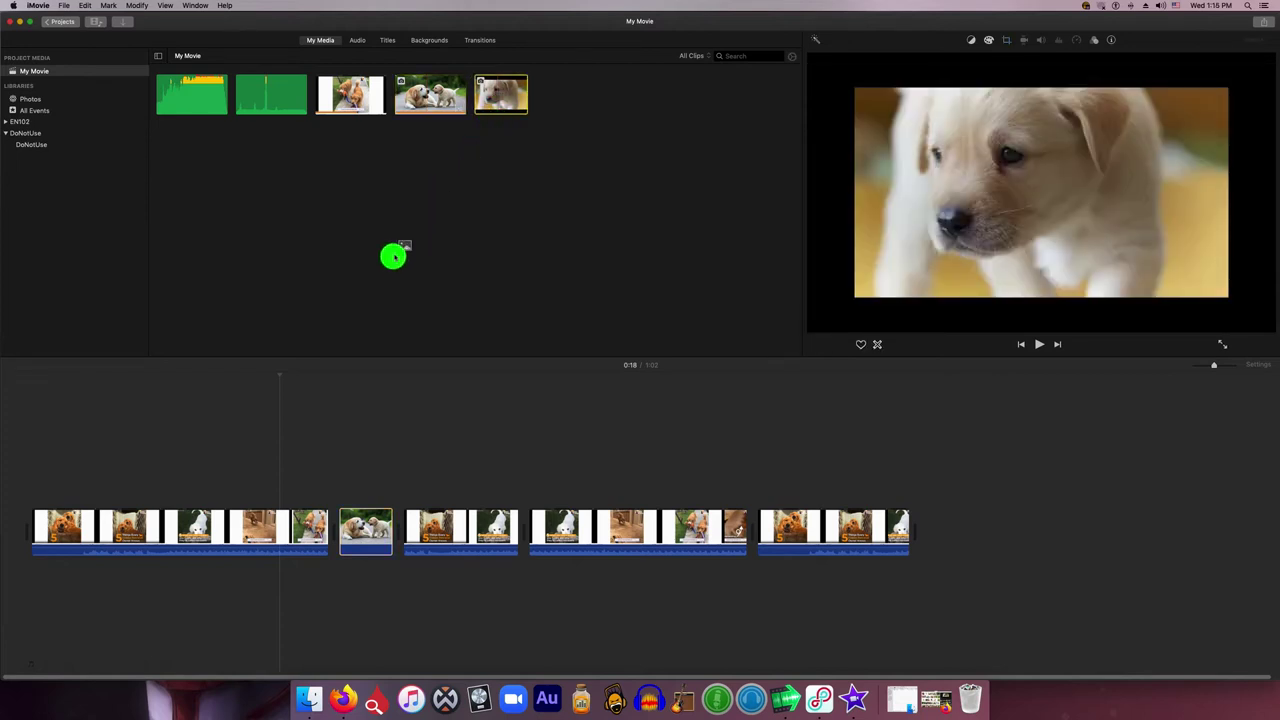
- Overlay the puppy close-up on the first clip as a cutaway, shifted slightly earlier
drag(393, 257, 205, 479)
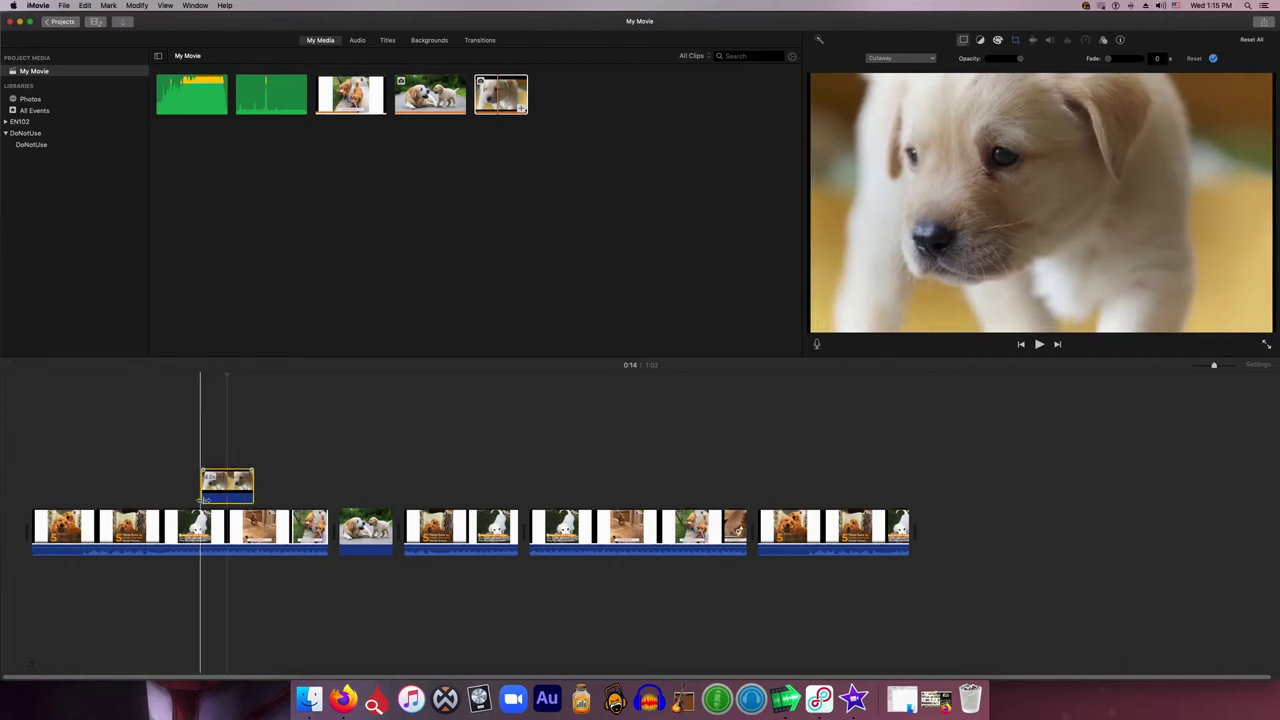
drag(212, 487, 181, 487)
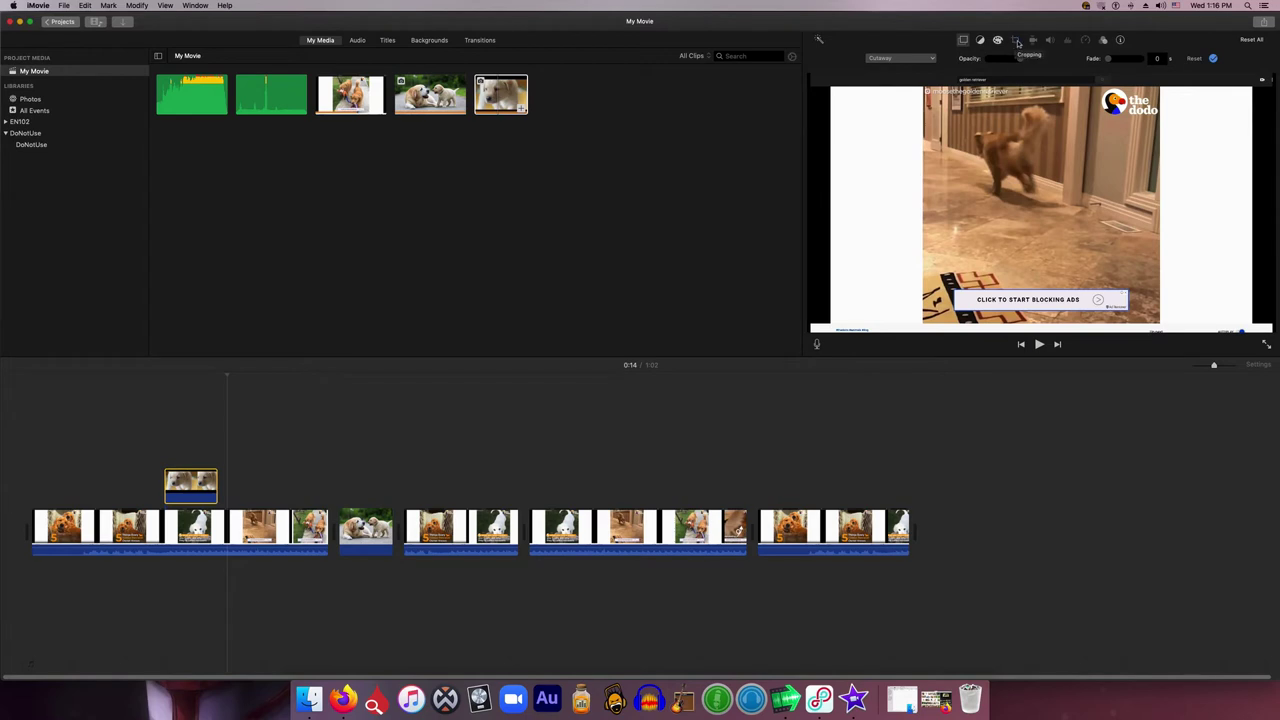
- Apply Ken Burns to the puppy cutaway and frame the end further right on its face
click(1017, 42)
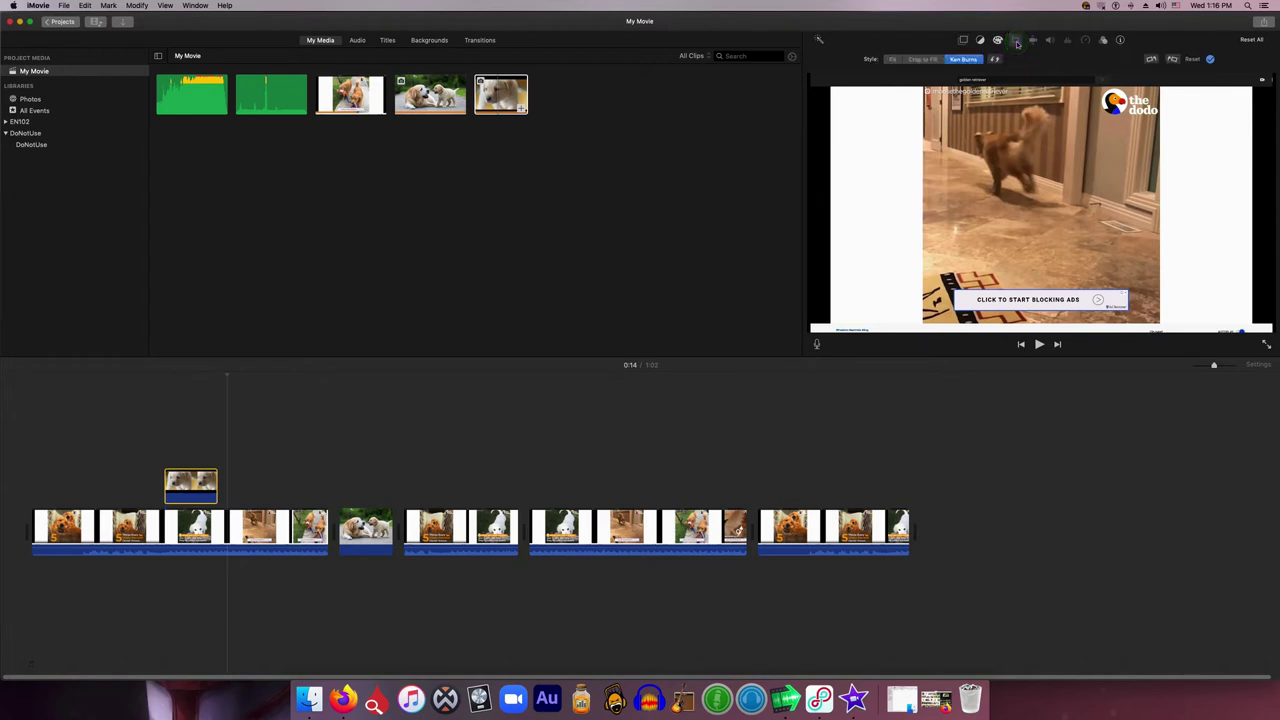
click(963, 60)
click(196, 485)
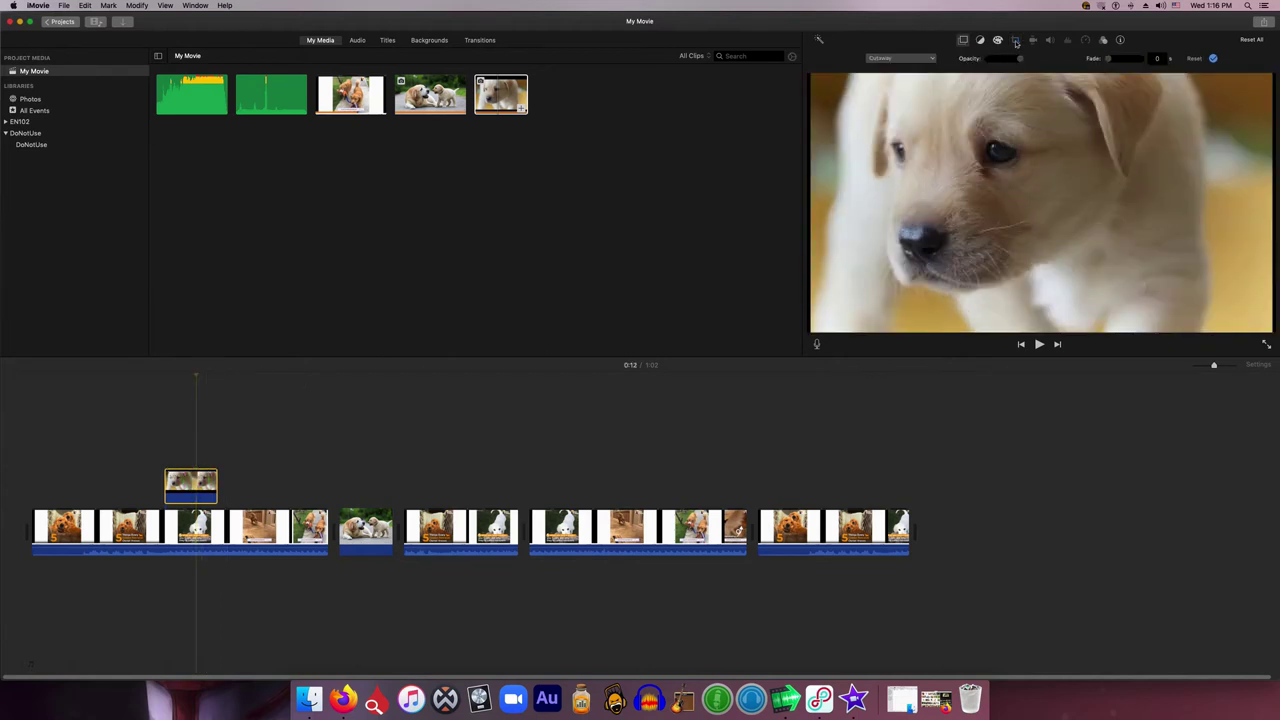
click(1016, 41)
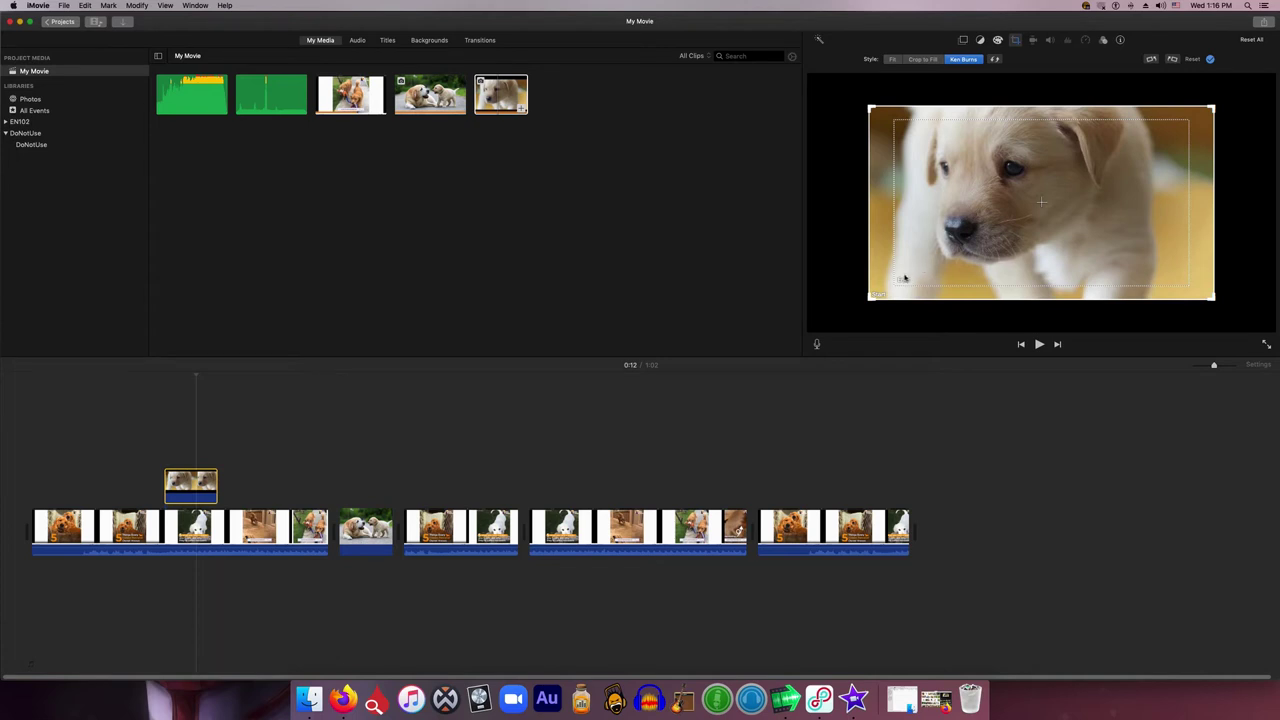
drag(898, 283, 976, 238)
drag(1080, 189, 1096, 204)
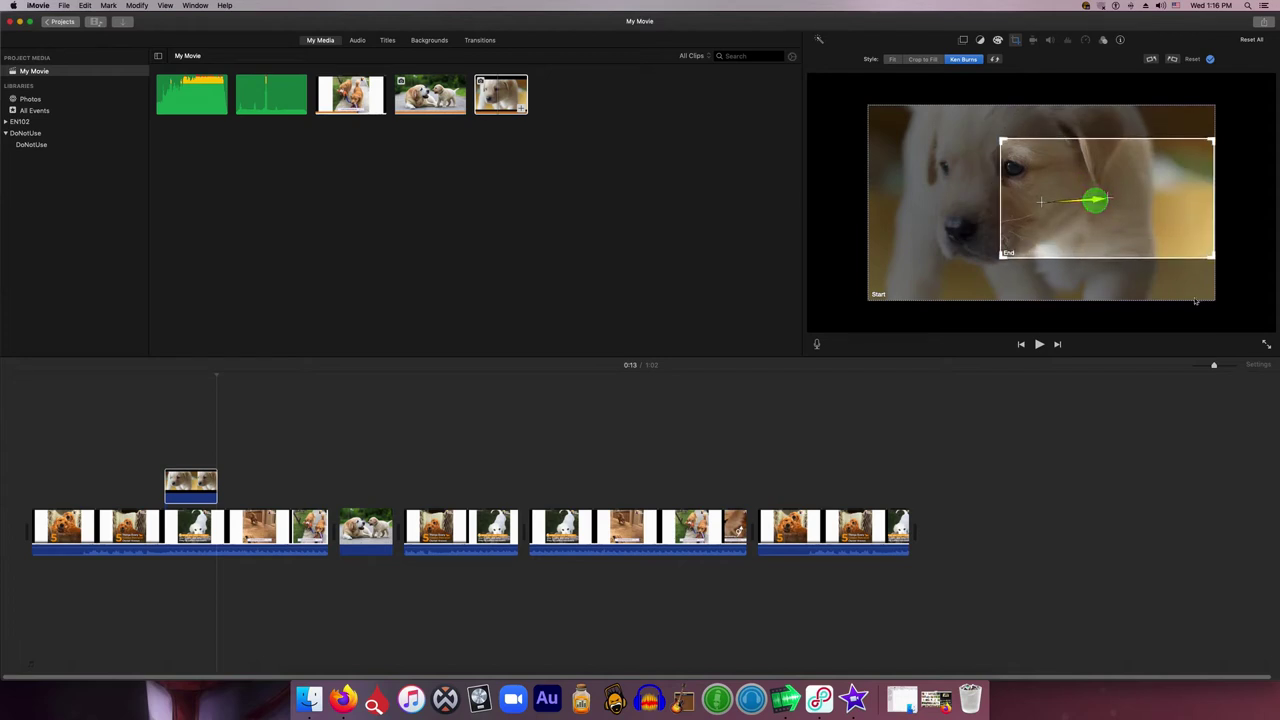
- Tighten the start frame onto the puppy's nose, apply the move, and preview the pan
drag(1212, 298, 1059, 234)
drag(966, 180, 960, 212)
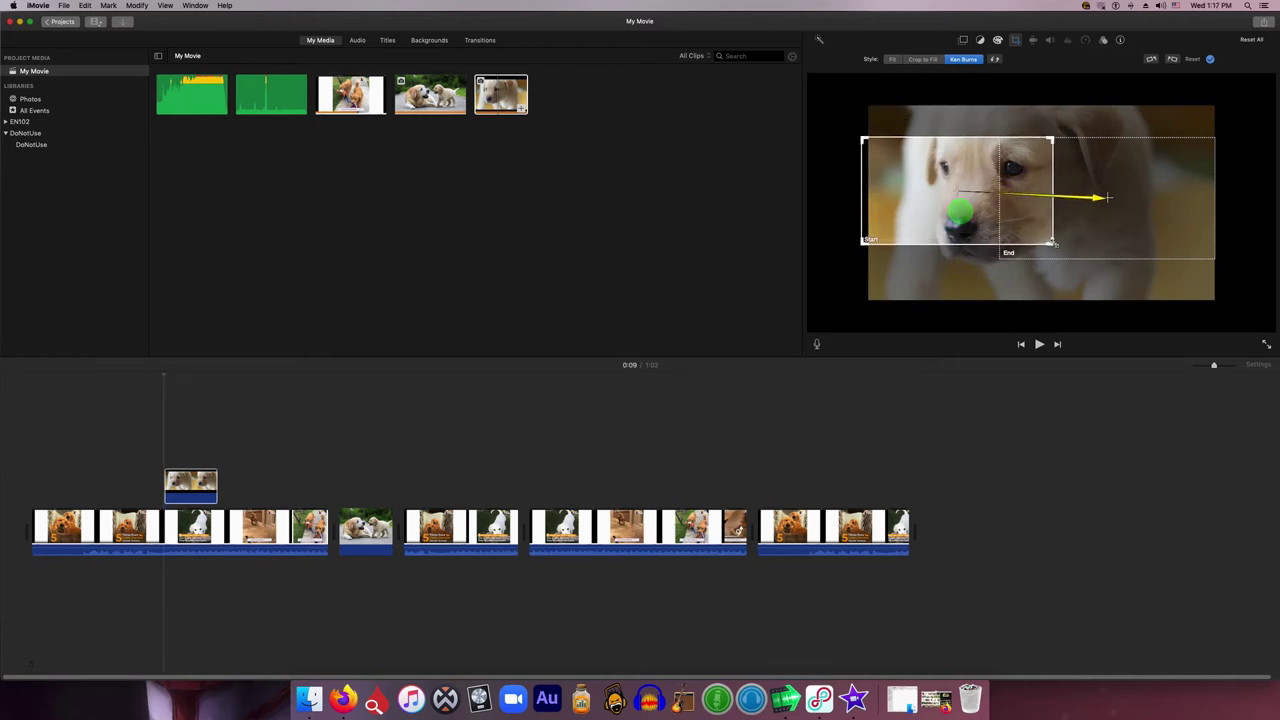
drag(1052, 244, 1076, 276)
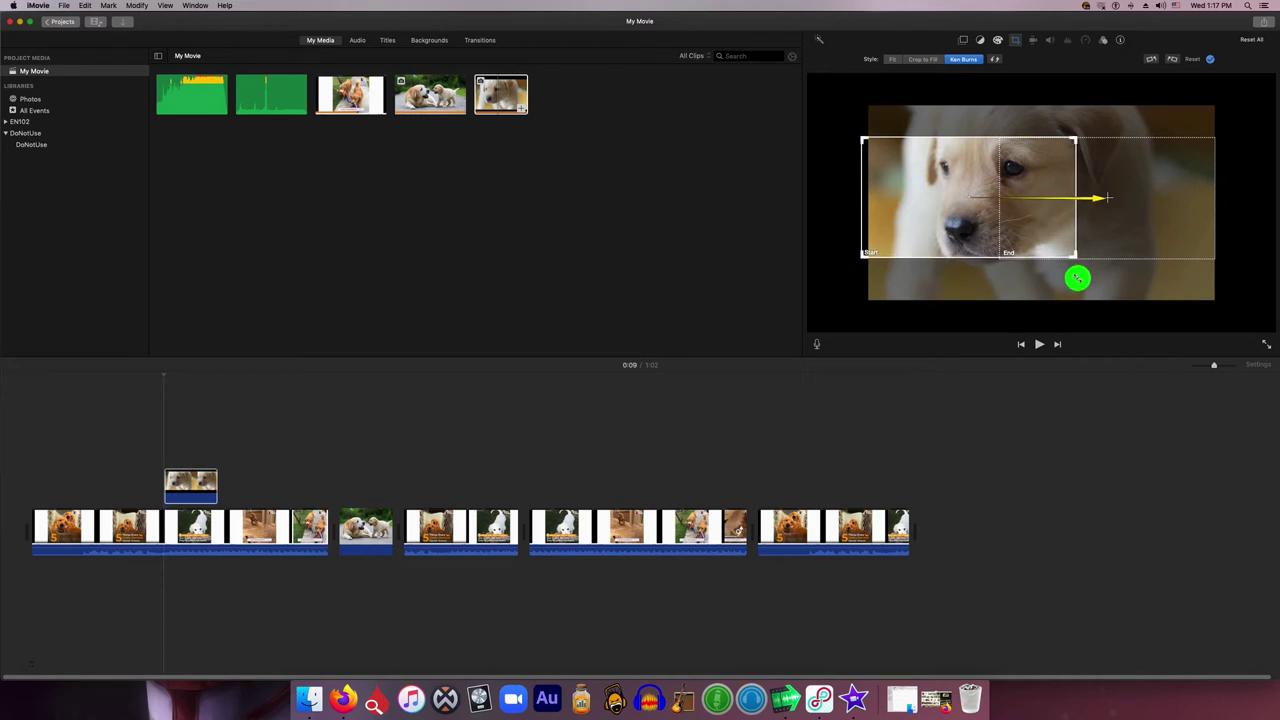
drag(1077, 278, 1079, 280)
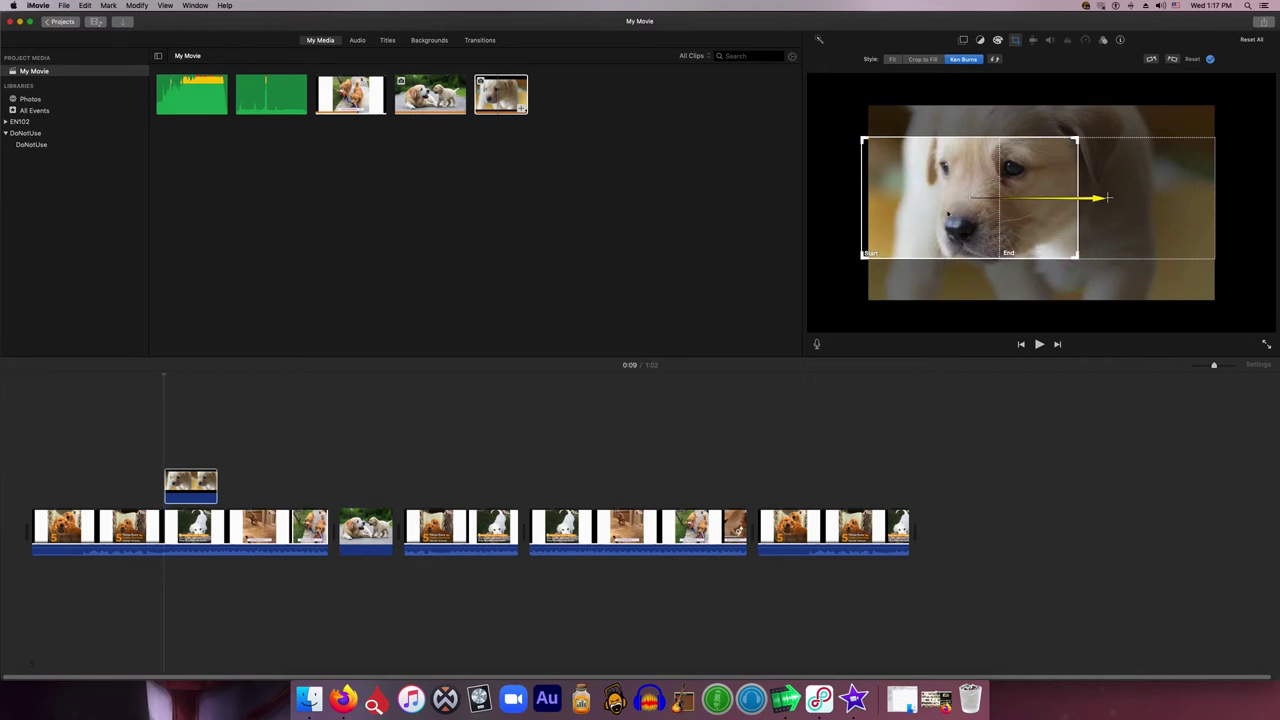
drag(932, 207, 938, 208)
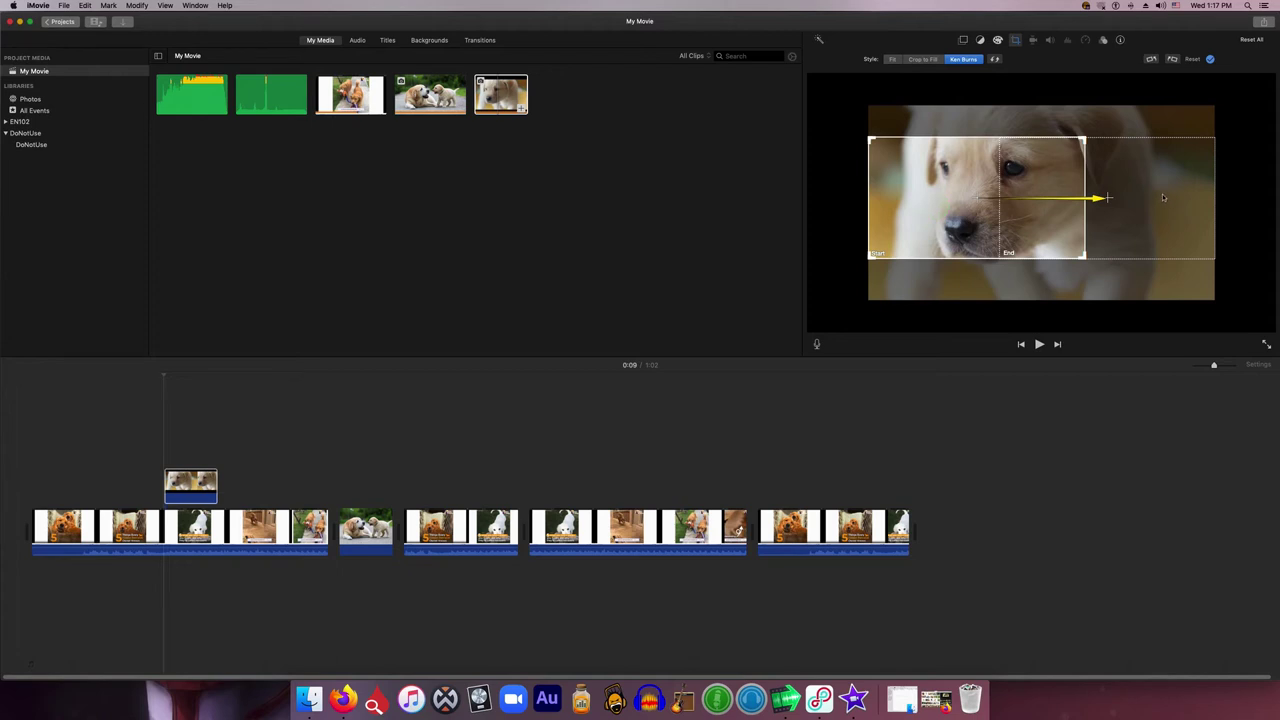
click(1211, 60)
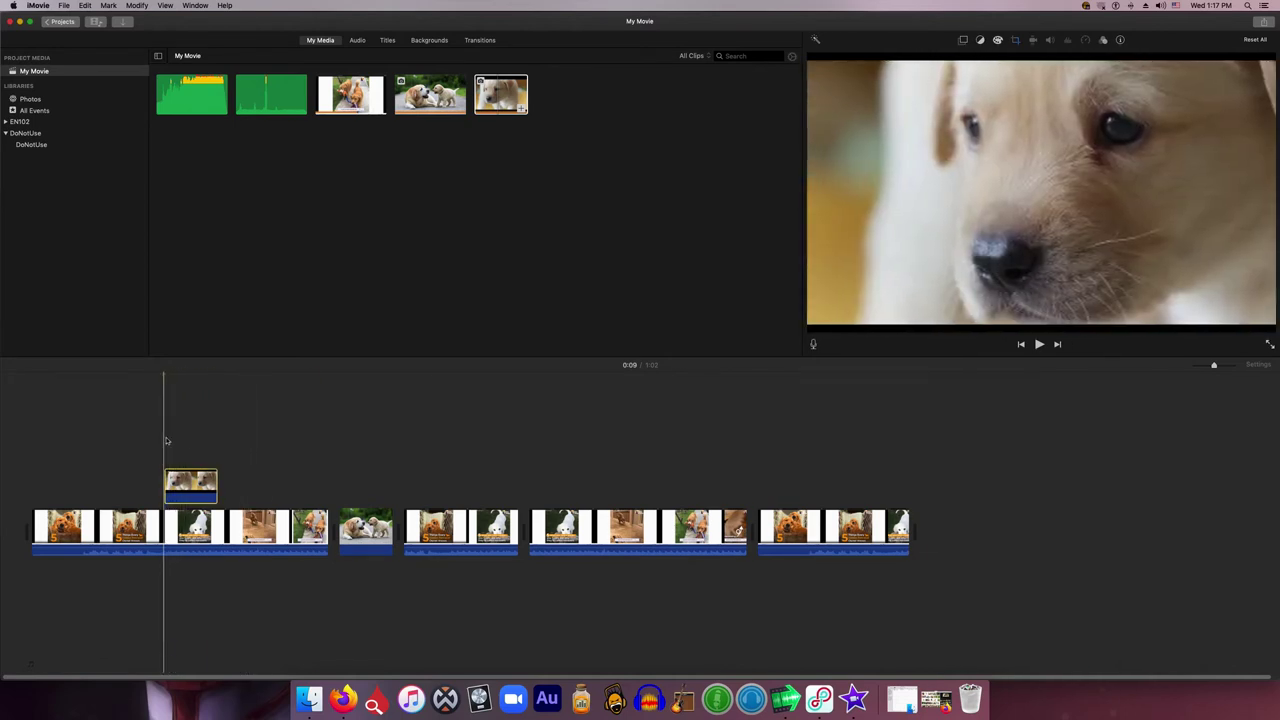
key(space)
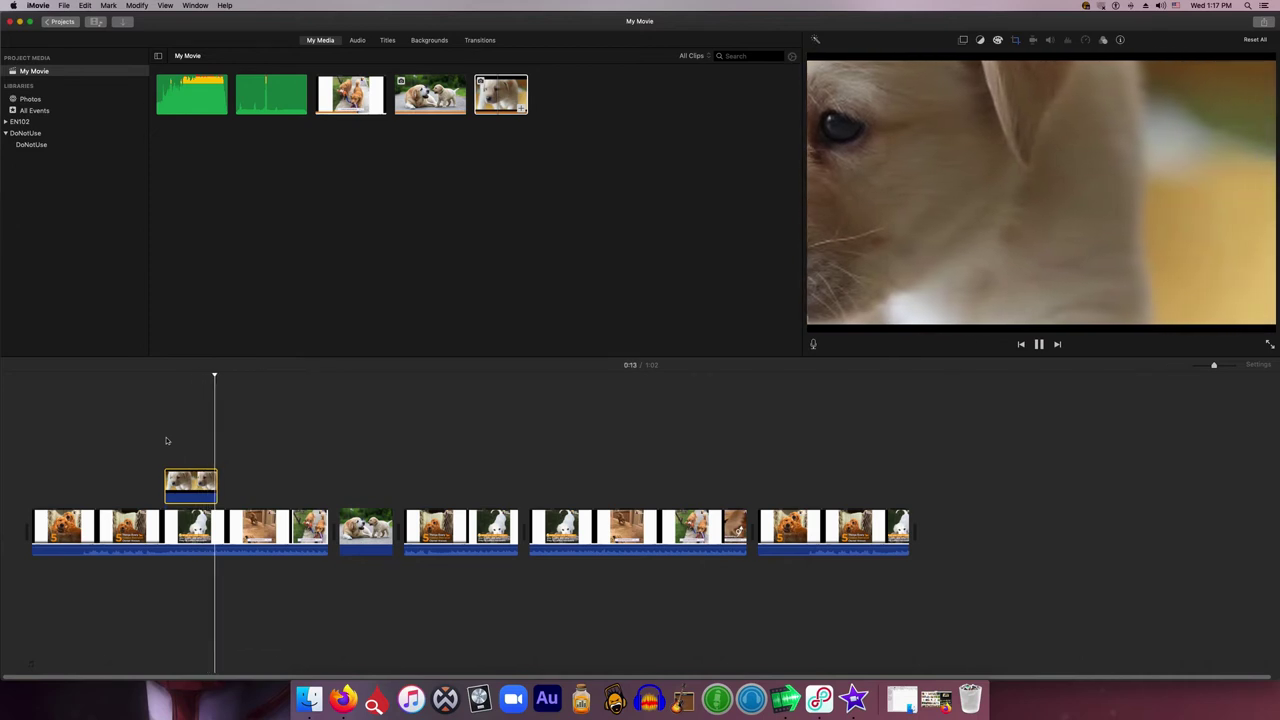
key(space)
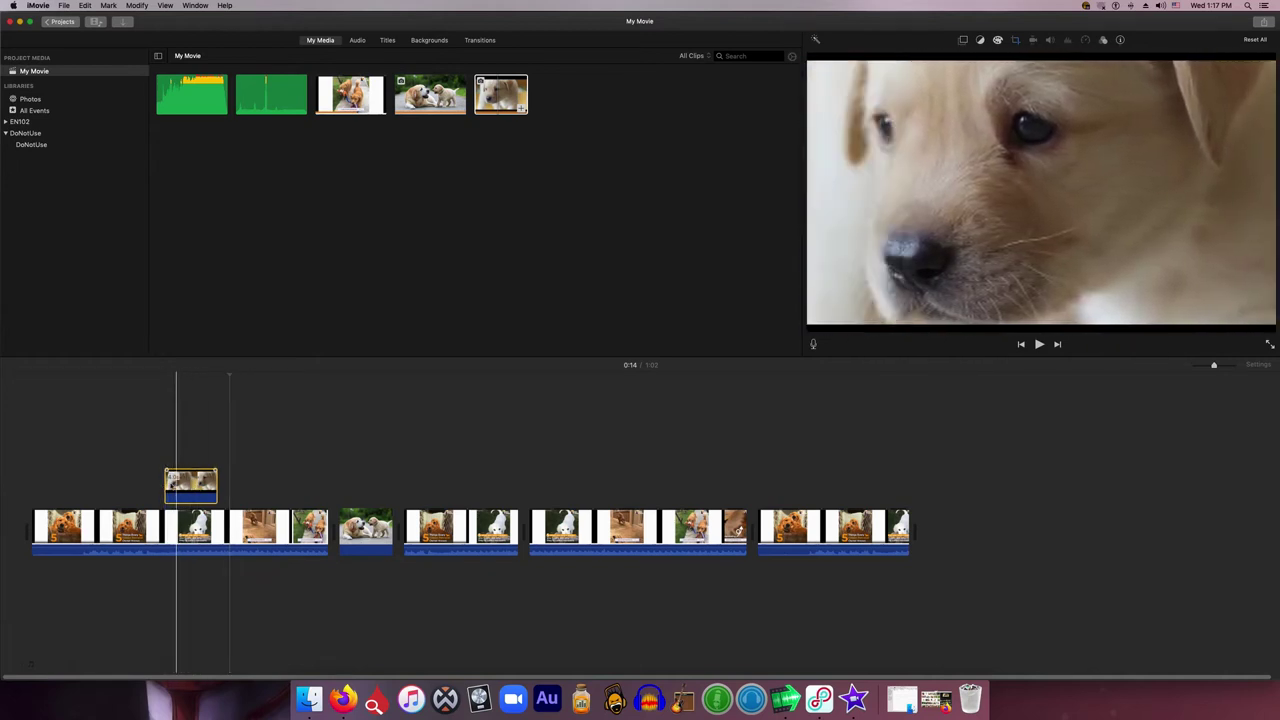
- Reopen the puppy cutaway's Ken Burns framing and enlarge the start frame toward the full photo
click(190, 487)
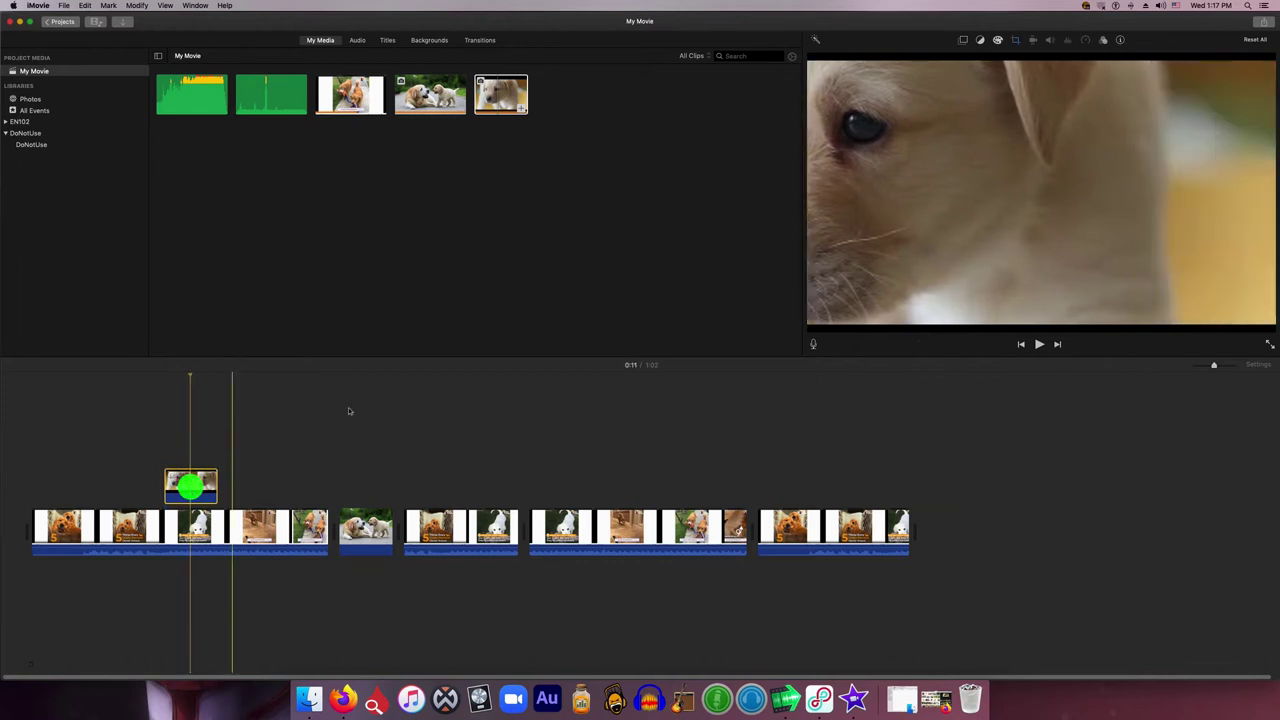
click(1015, 42)
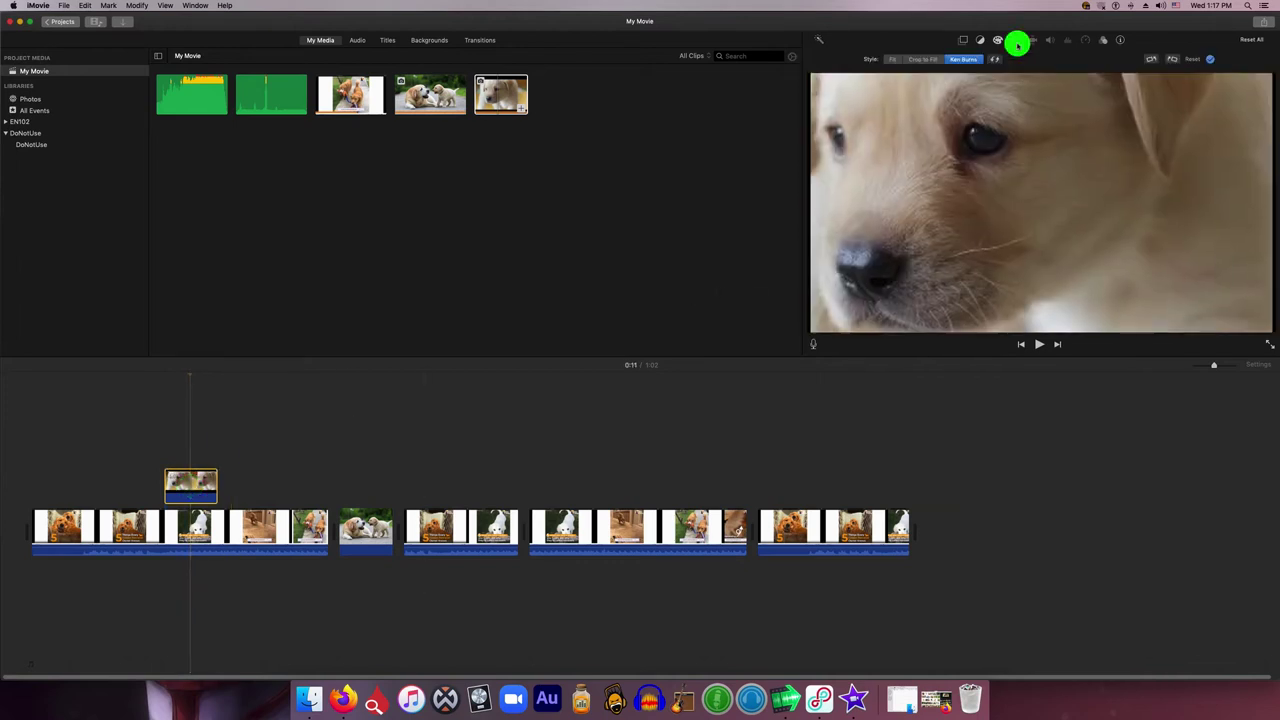
mouse_move(980, 210)
mouse_down()
mouse_move(965, 222)
mouse_move(975, 234)
mouse_up()
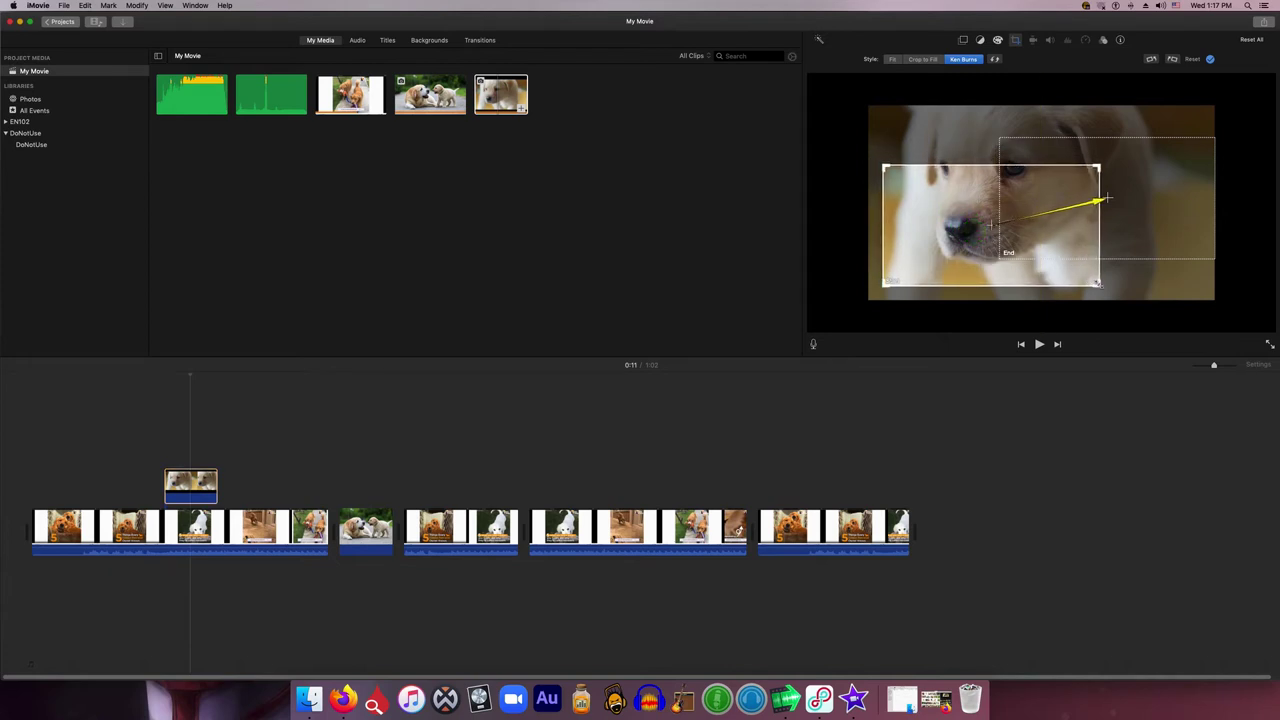
drag(1100, 287, 1147, 297)
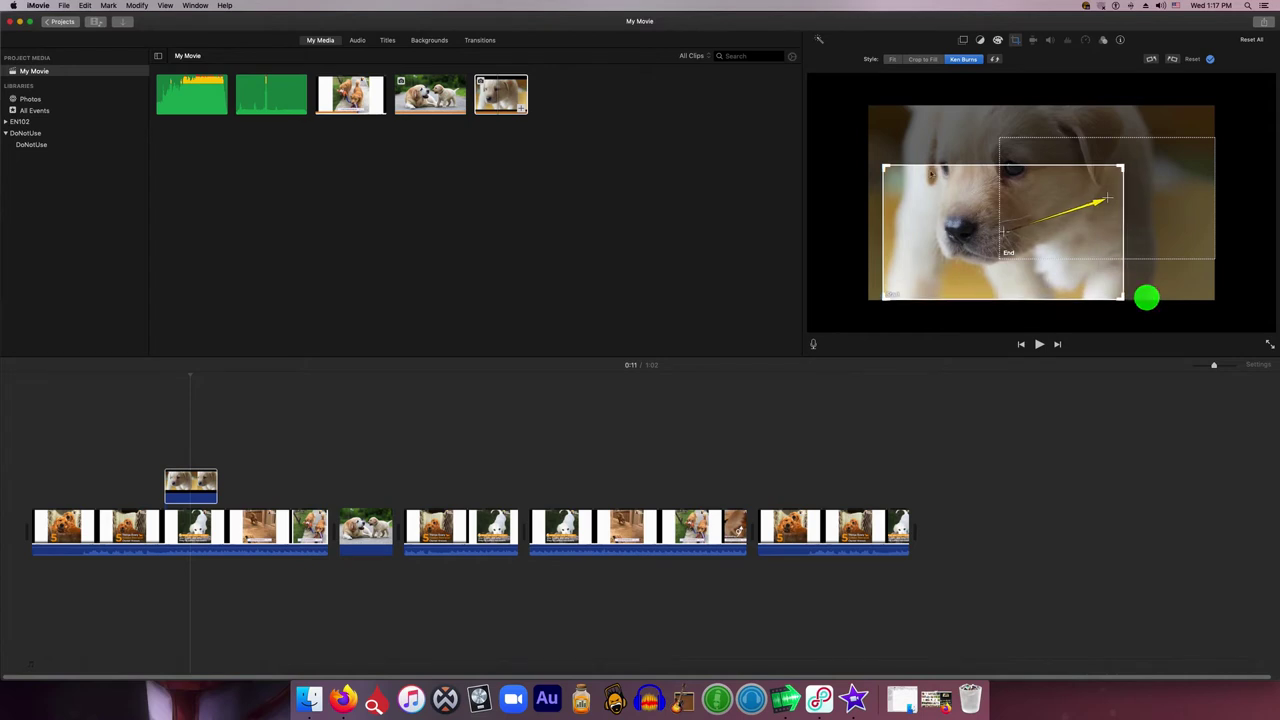
mouse_move(883, 165)
mouse_down()
mouse_move(872, 127)
mouse_move(819, 111)
mouse_move(927, 162)
mouse_up()
mouse_move(1036, 219)
mouse_down()
mouse_move(966, 229)
mouse_move(1052, 219)
mouse_move(1085, 180)
mouse_up()
- Shrink the end frame around the puppy's nose, fit the start to the whole picture, and apply
click(1119, 214)
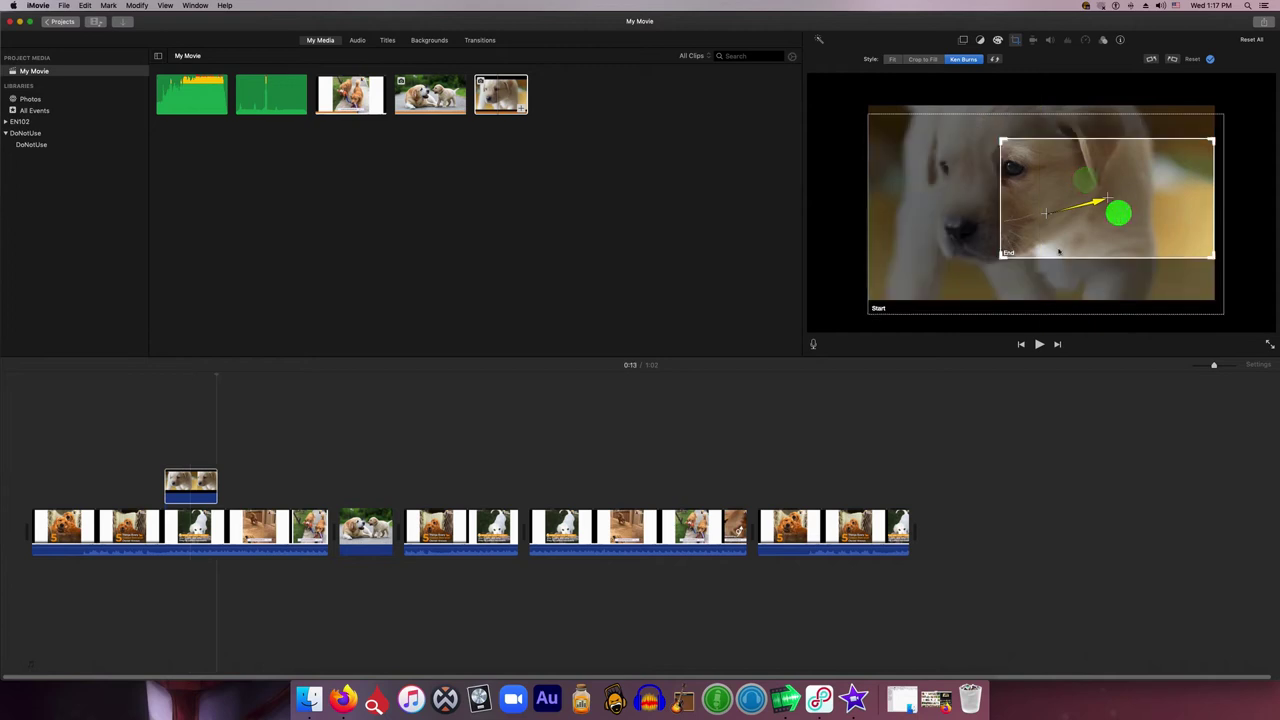
drag(1060, 234, 962, 266)
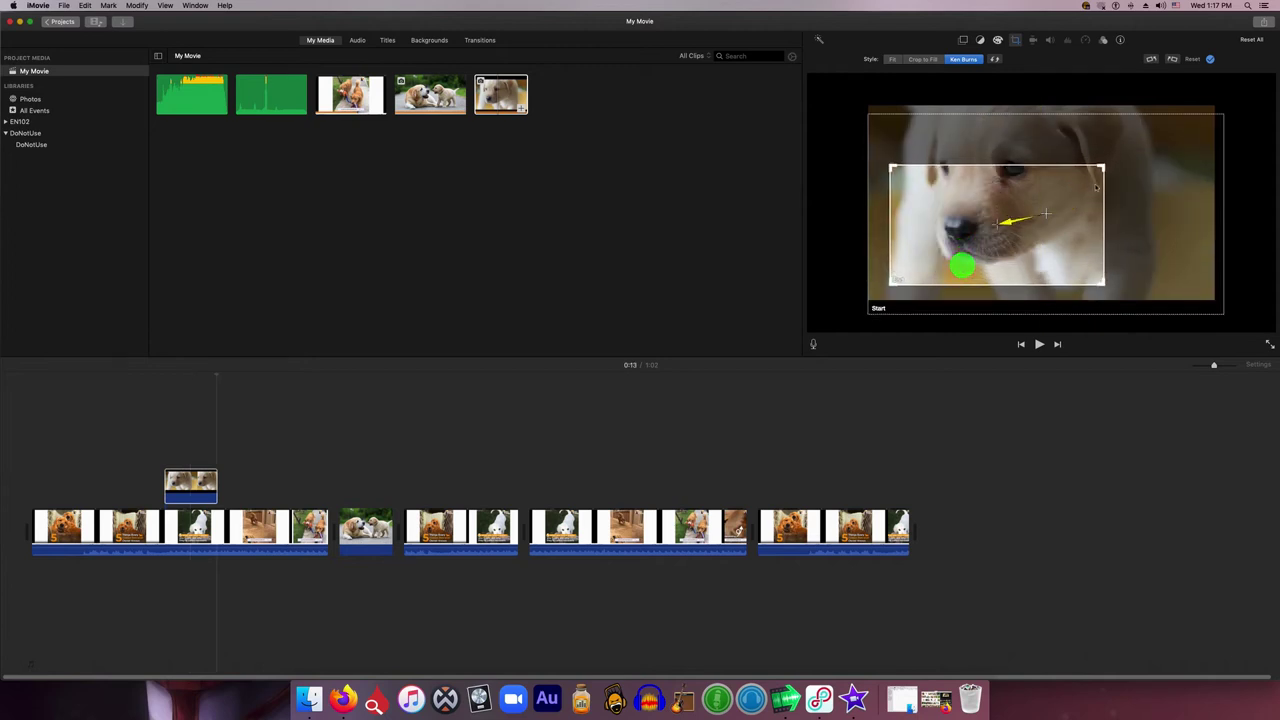
mouse_move(1100, 168)
mouse_down()
mouse_move(1023, 211)
mouse_move(994, 209)
mouse_up()
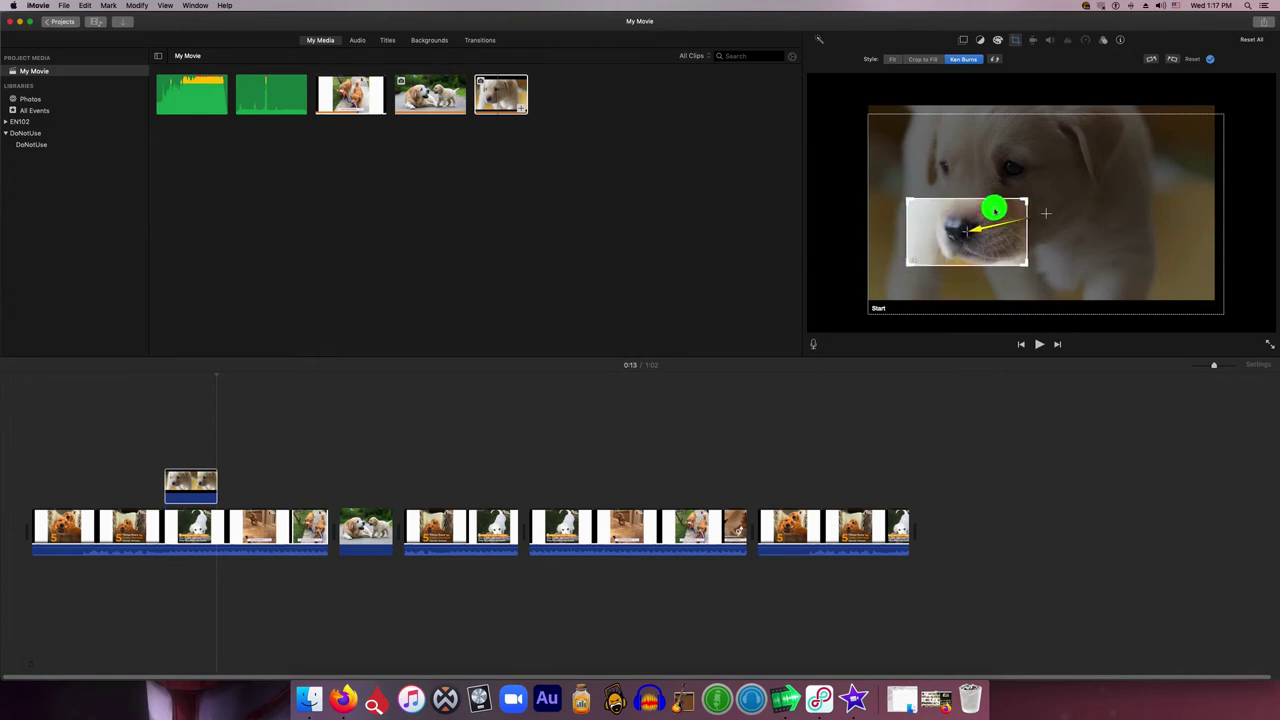
click(899, 115)
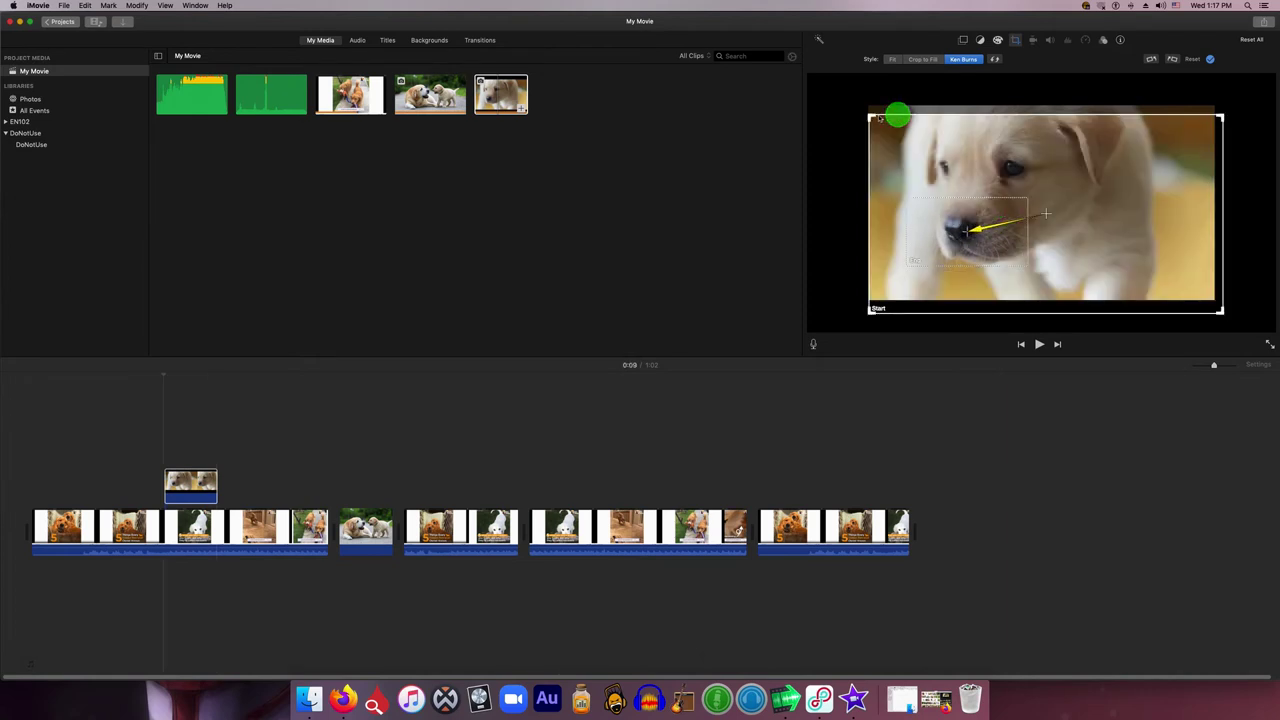
drag(873, 117, 874, 106)
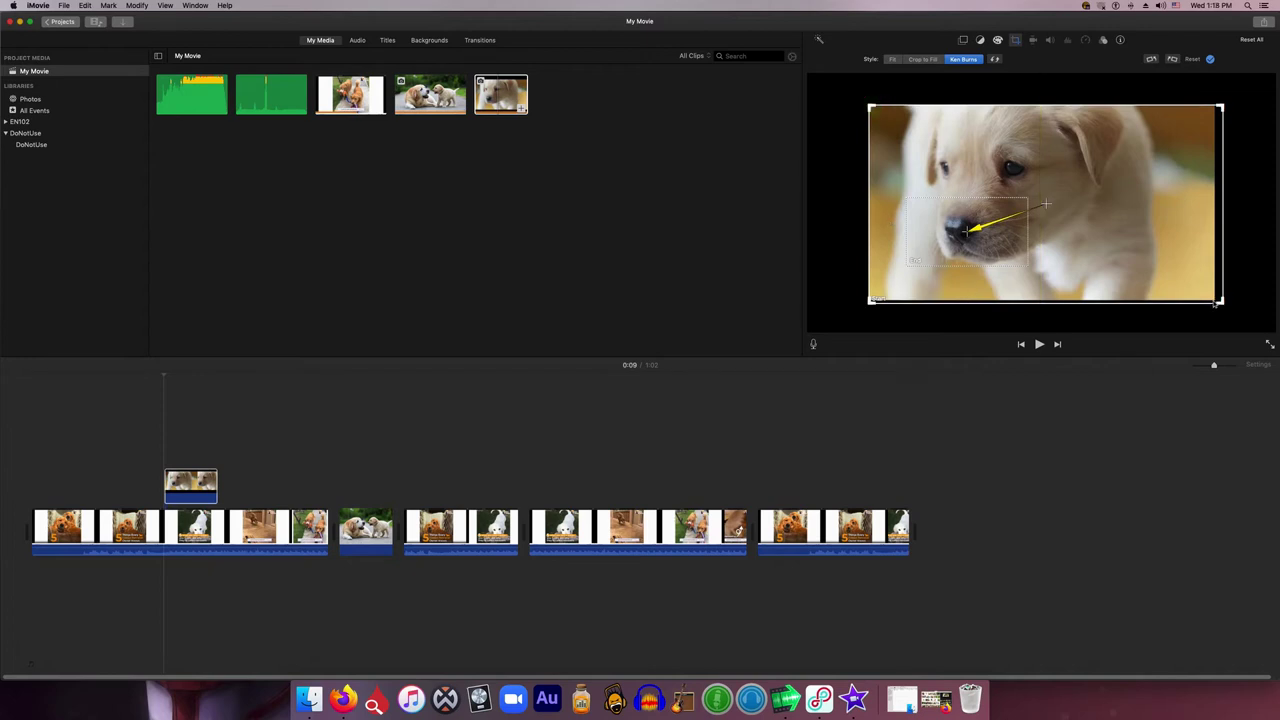
drag(1218, 301, 1215, 301)
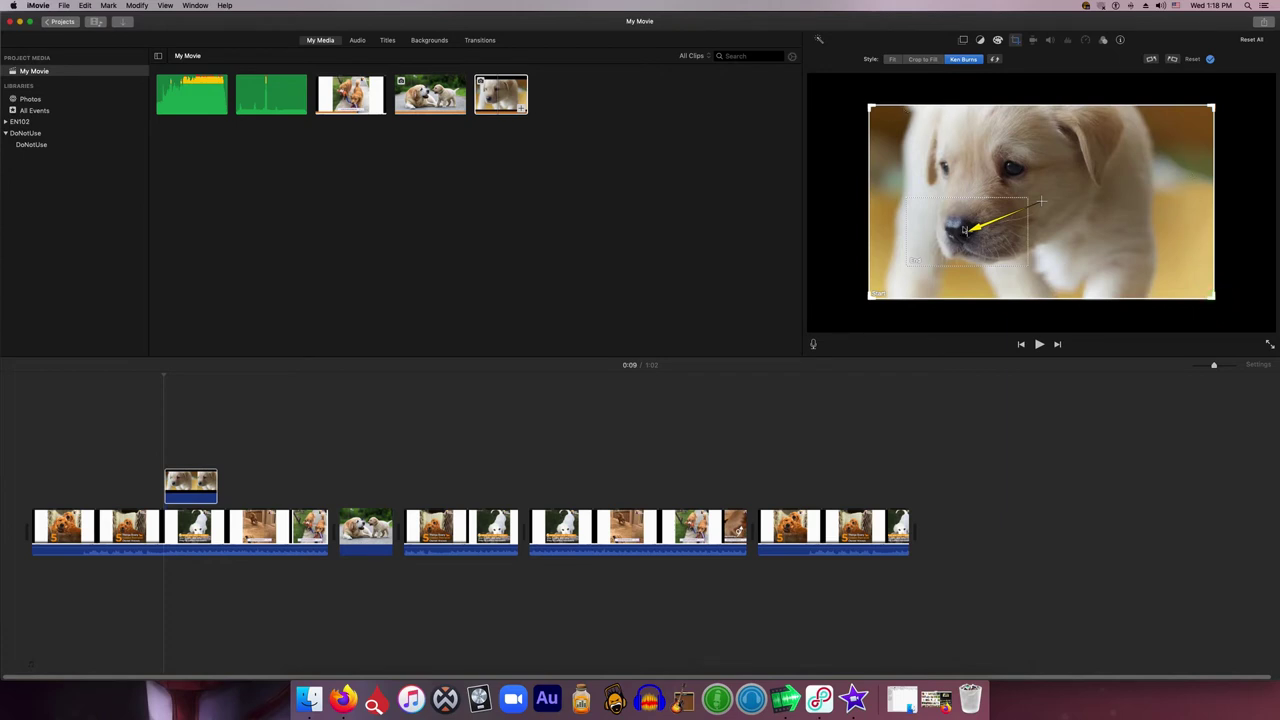
click(1211, 60)
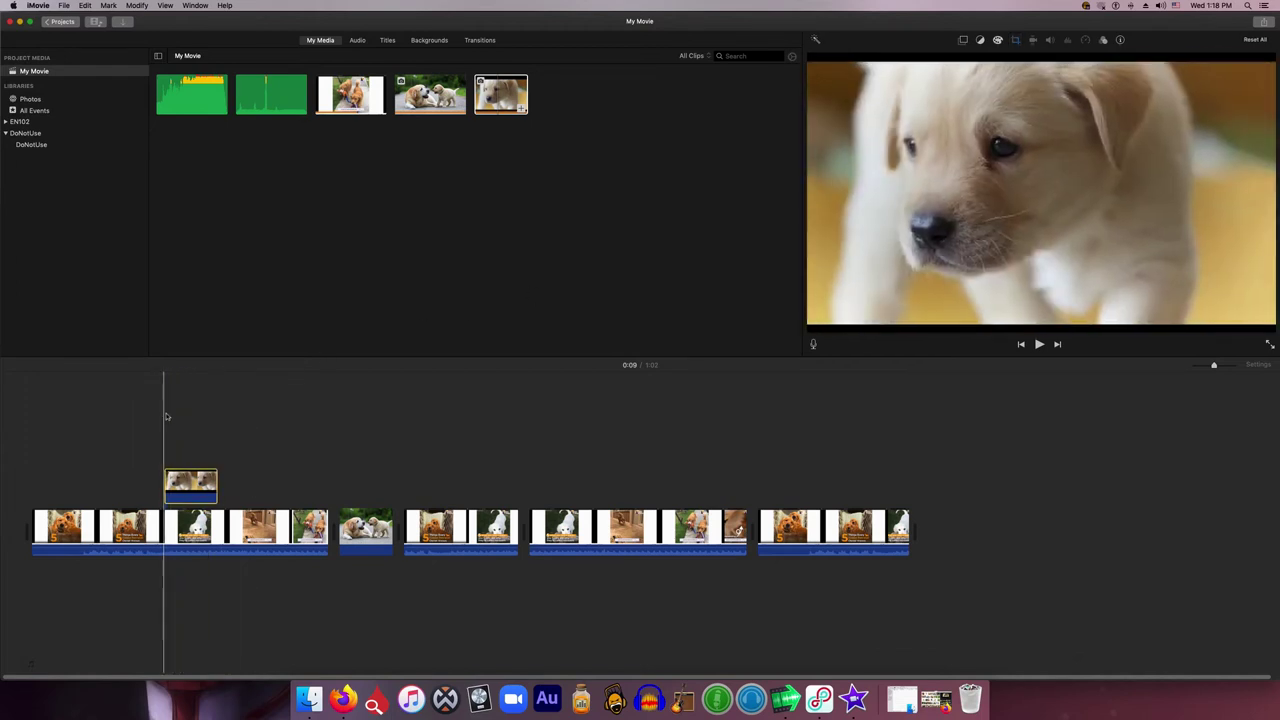
- Preview the zoom onto the puppy's nose, then return the playhead to 0:06
key(space)
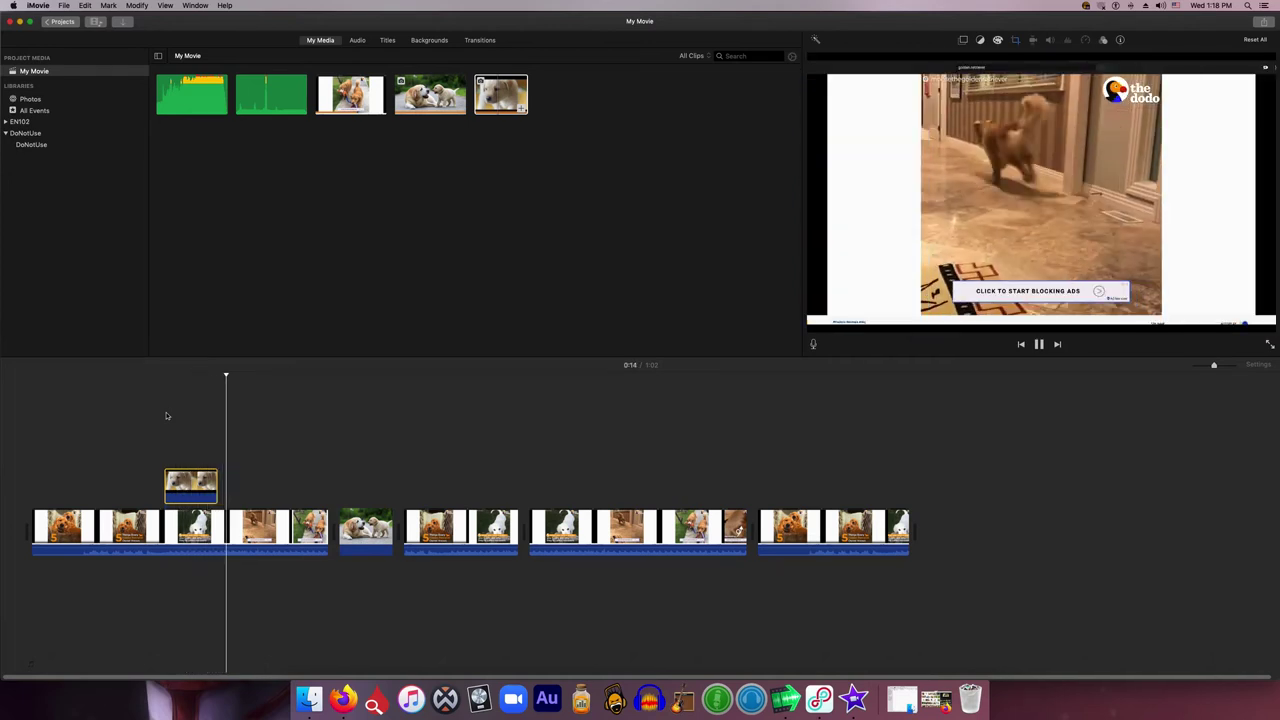
key(space)
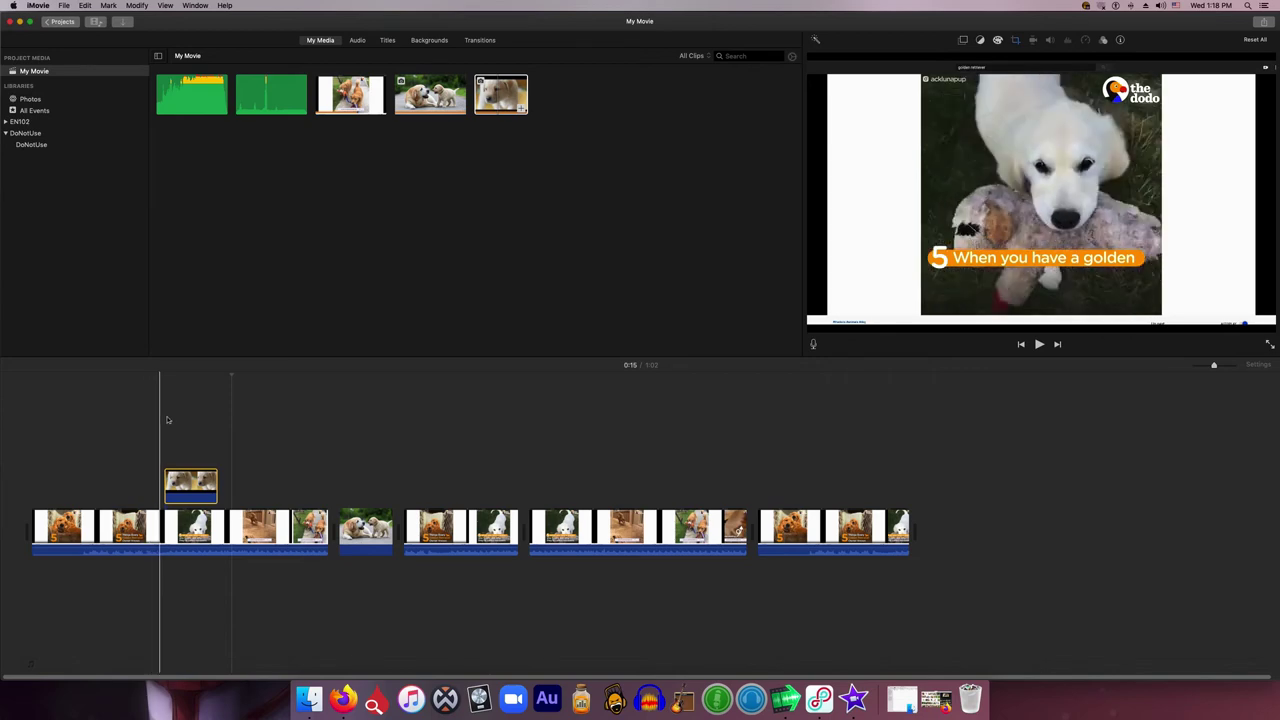
click(112, 487)
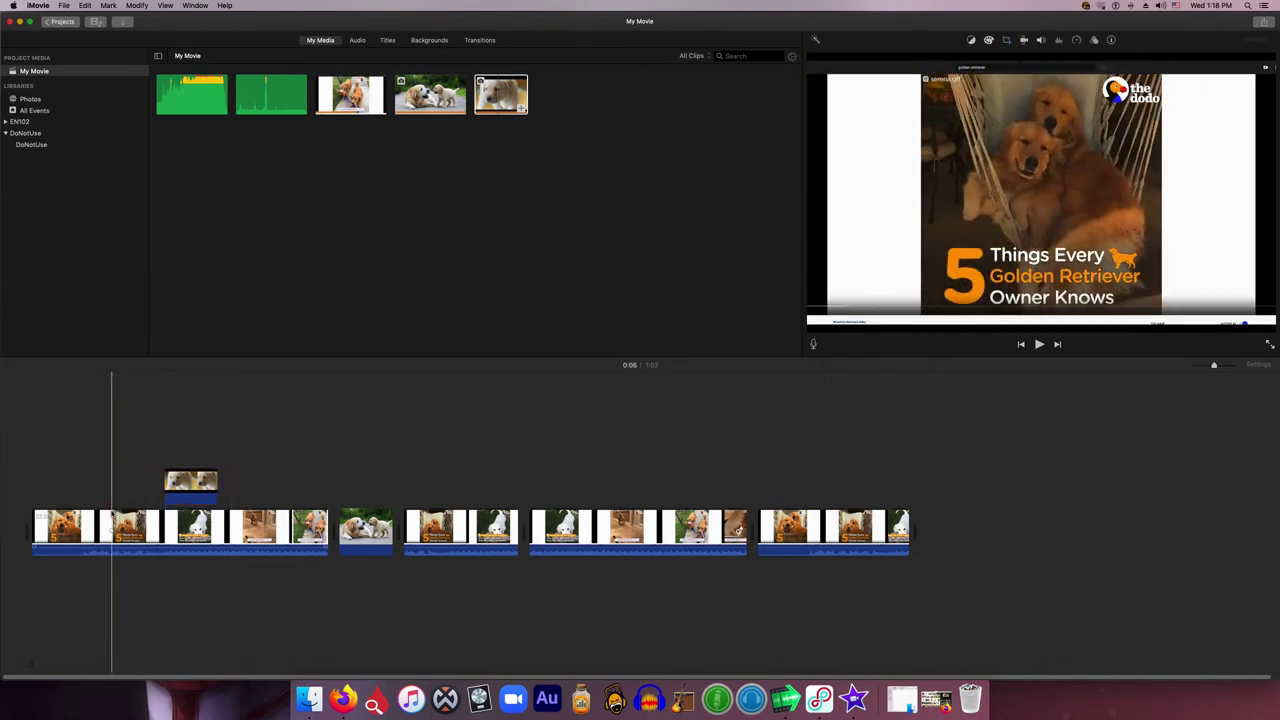
- Select the first clip and puppy cutaway, then preview the two-dogs clip from My Media
click(102, 520)
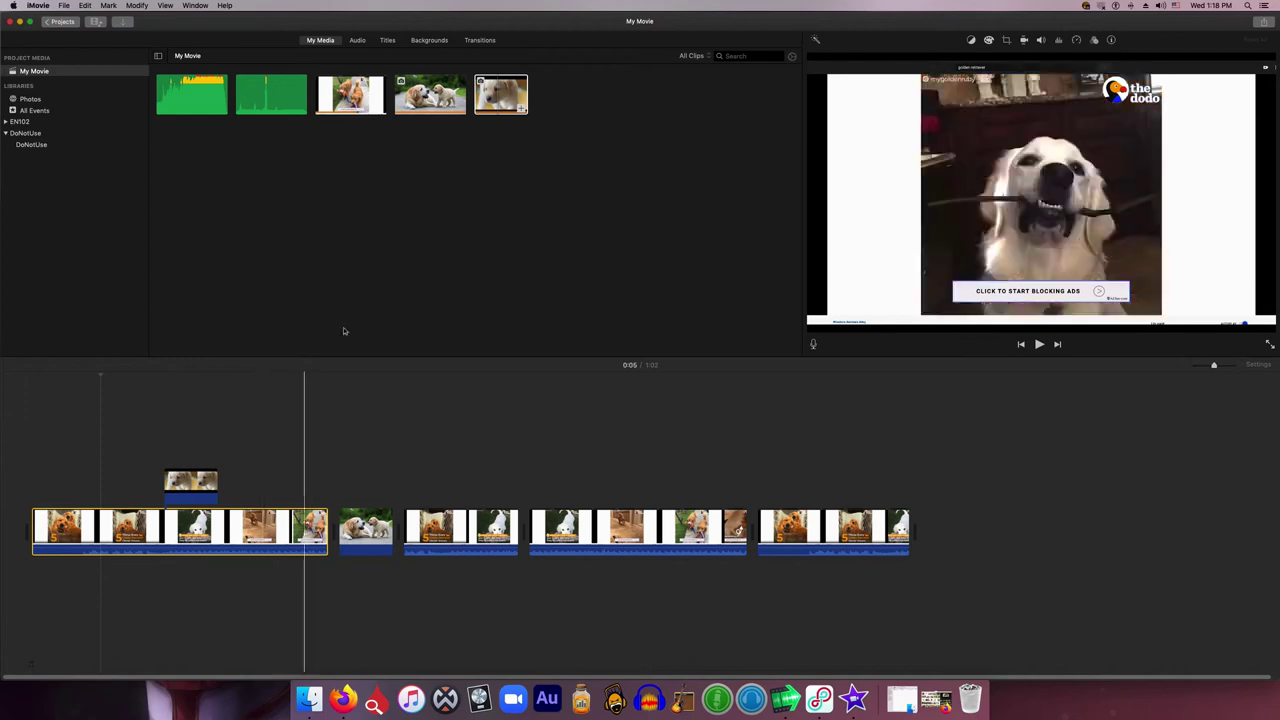
click(496, 96)
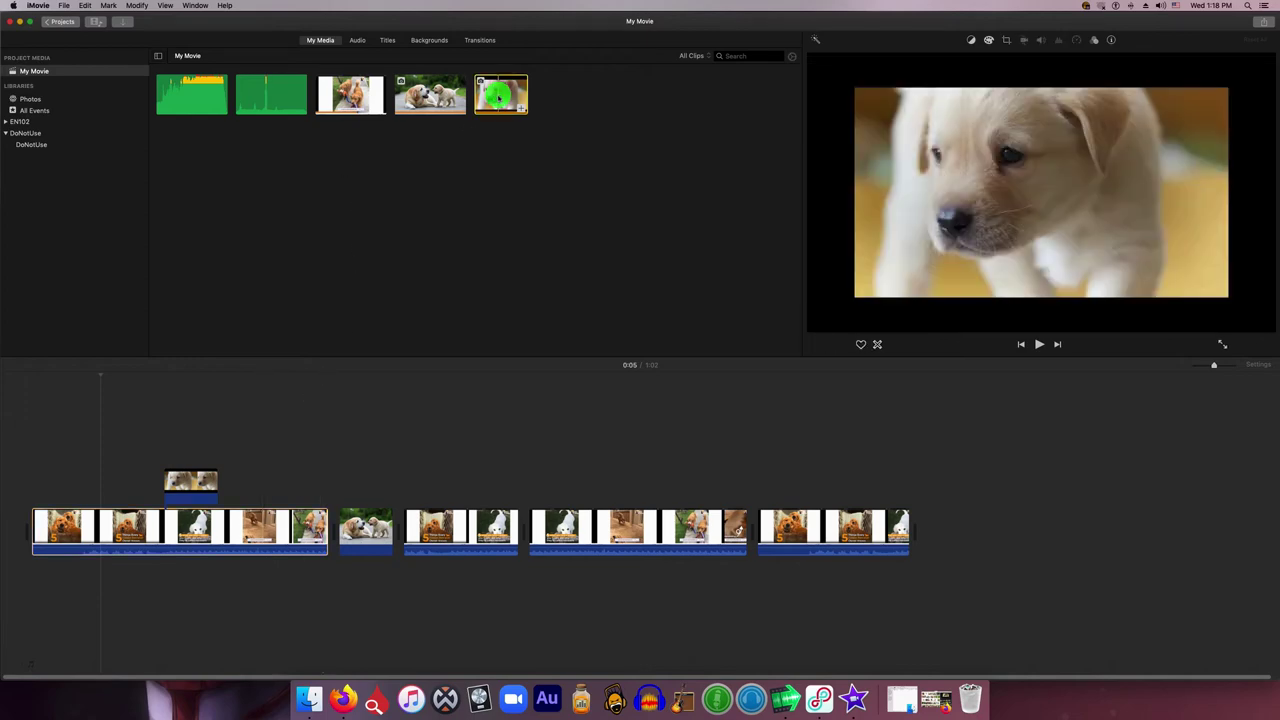
click(158, 516)
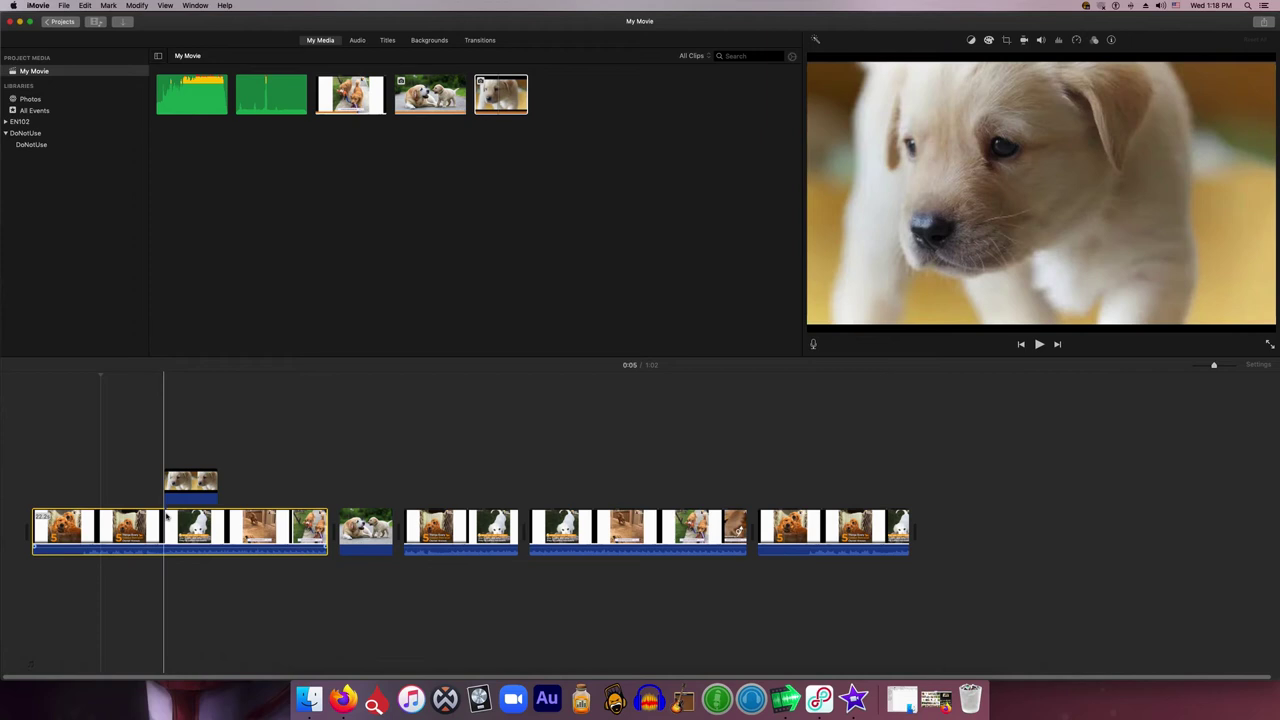
click(180, 486)
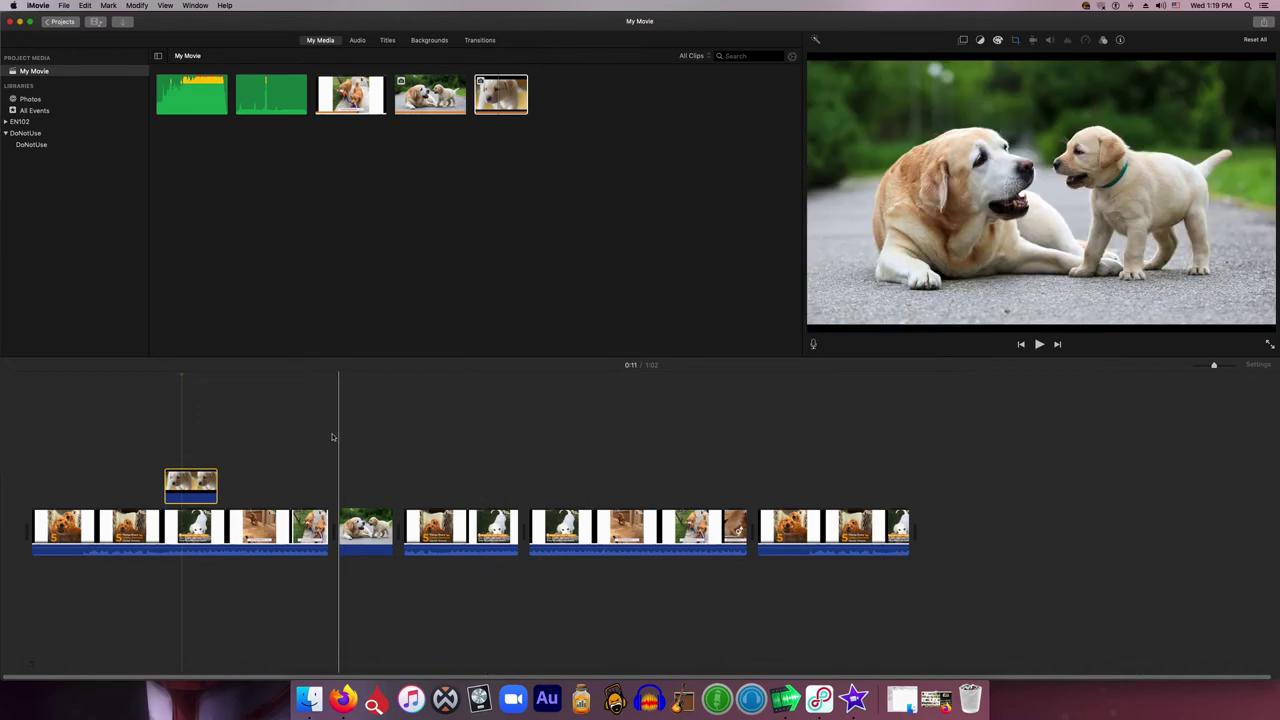
click(422, 97)
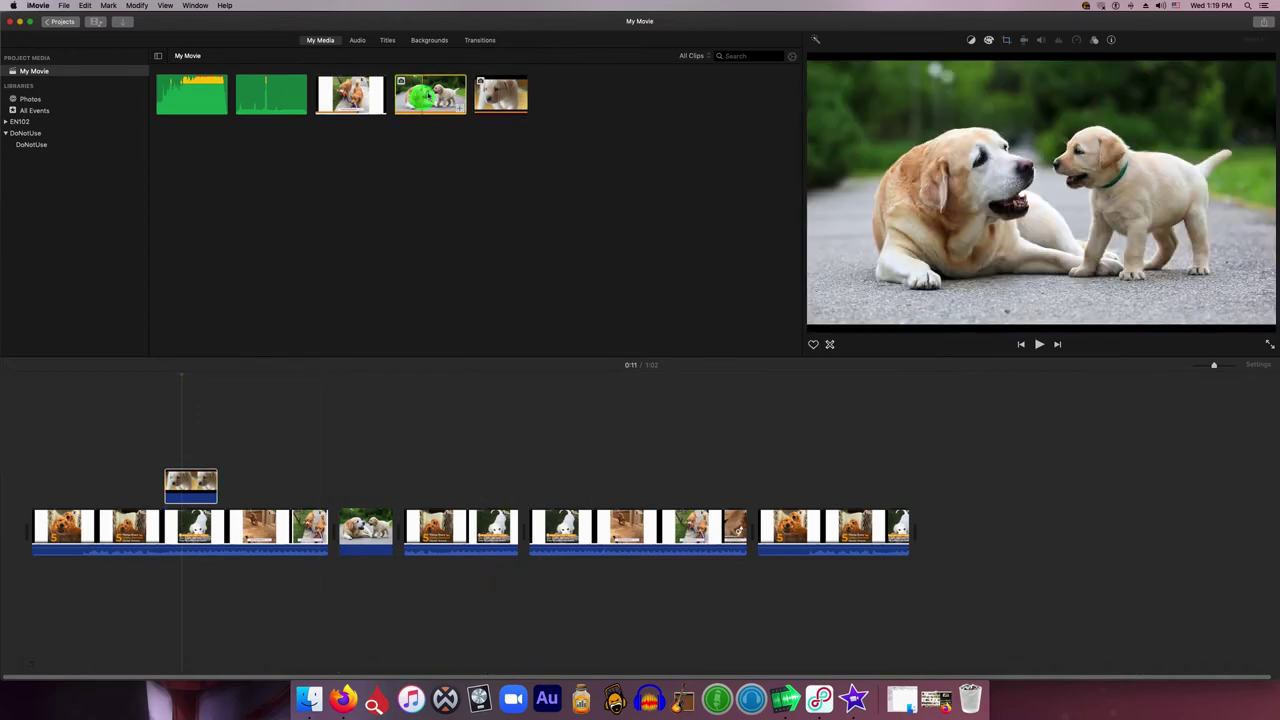
mouse_move(422, 97)
mouse_down()
mouse_move(434, 283)
mouse_move(420, 95)
mouse_up()
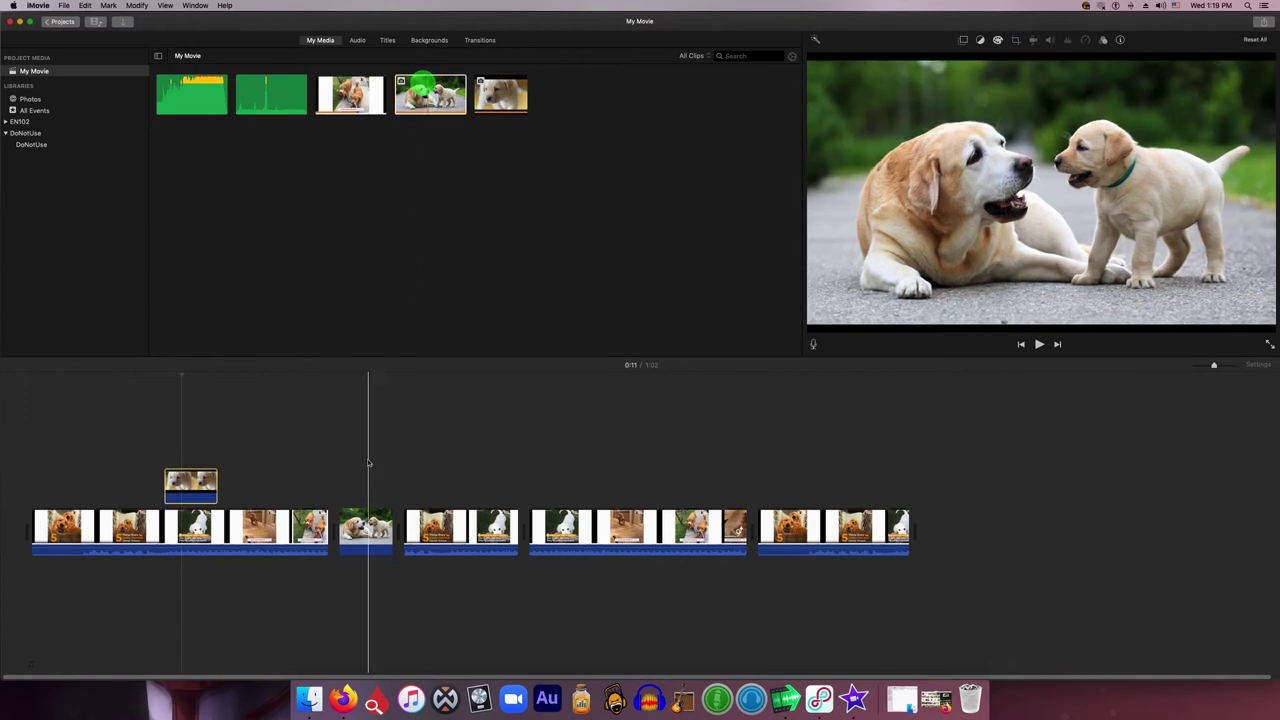
click(366, 528)
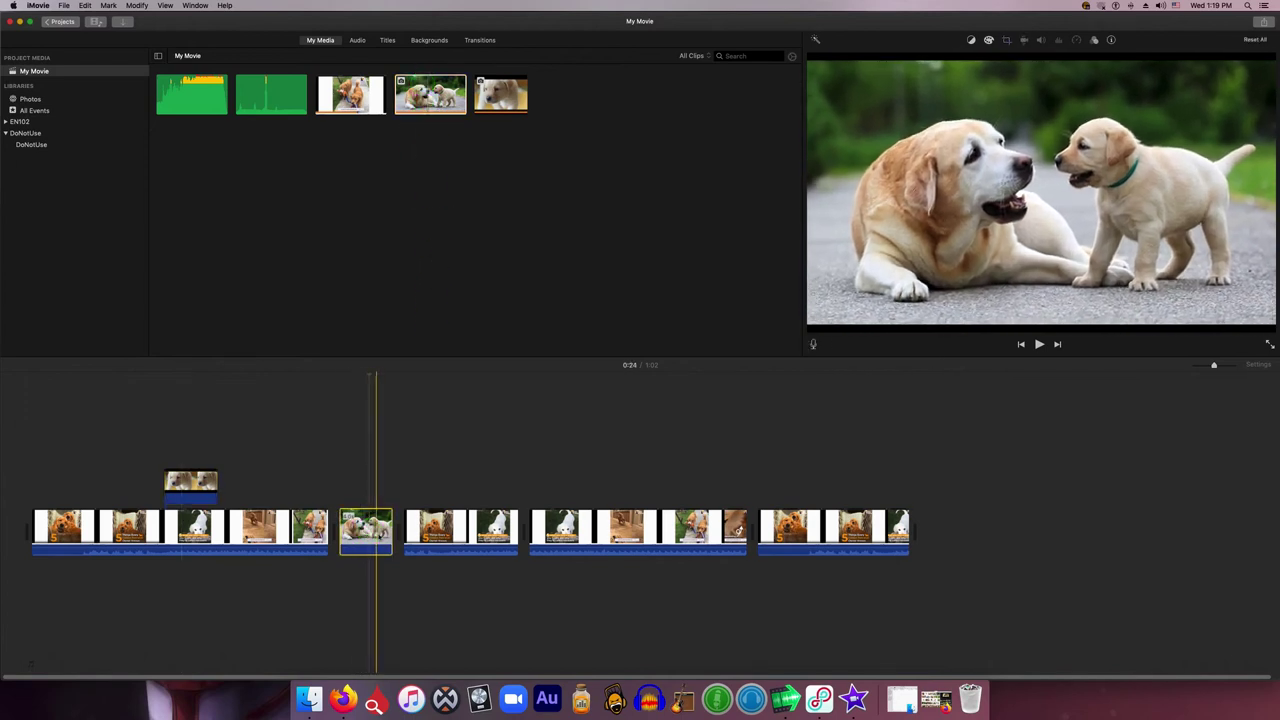
click(366, 528)
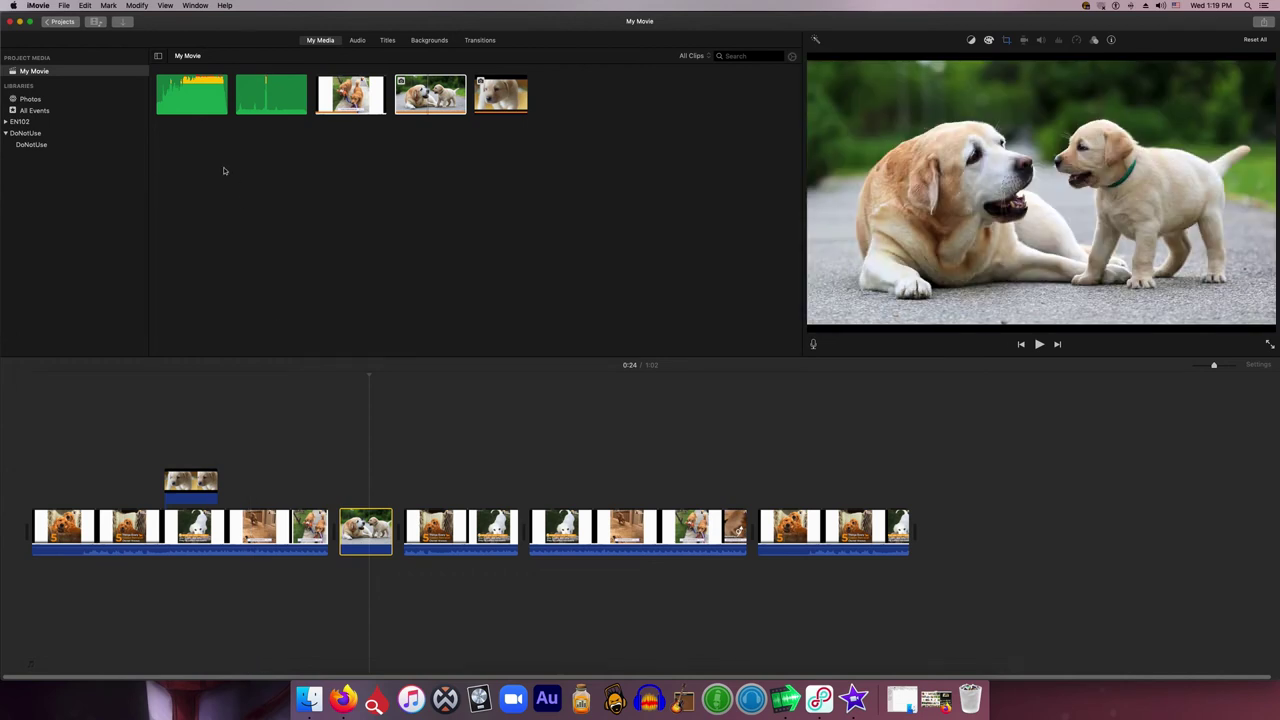
click(197, 98)
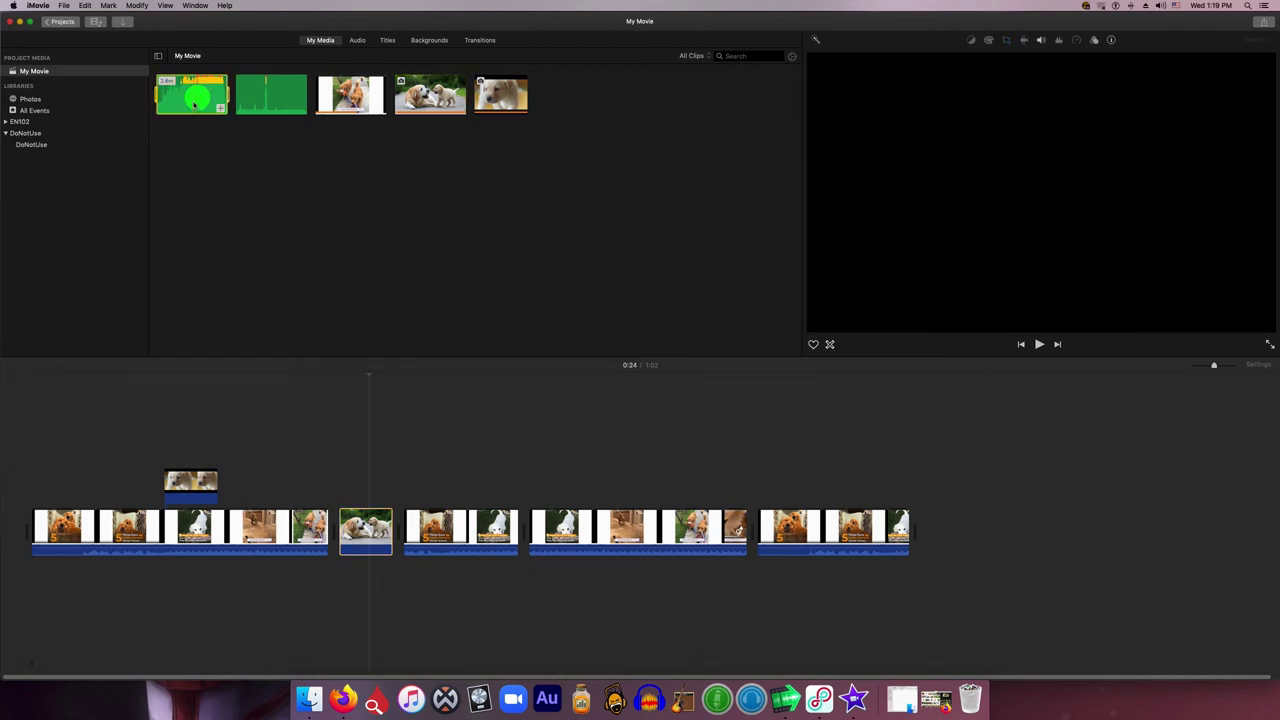
- Add the first green music clip under the movie as background audio
click(264, 101)
click(185, 101)
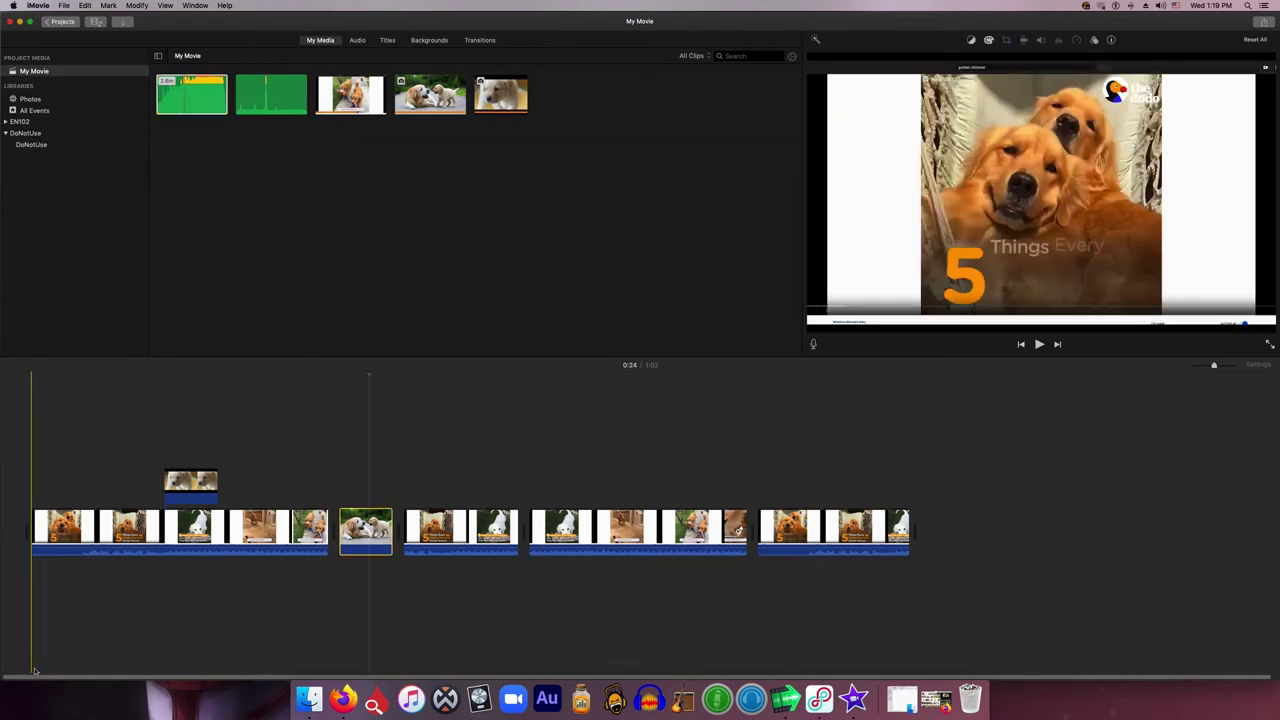
click(38, 654)
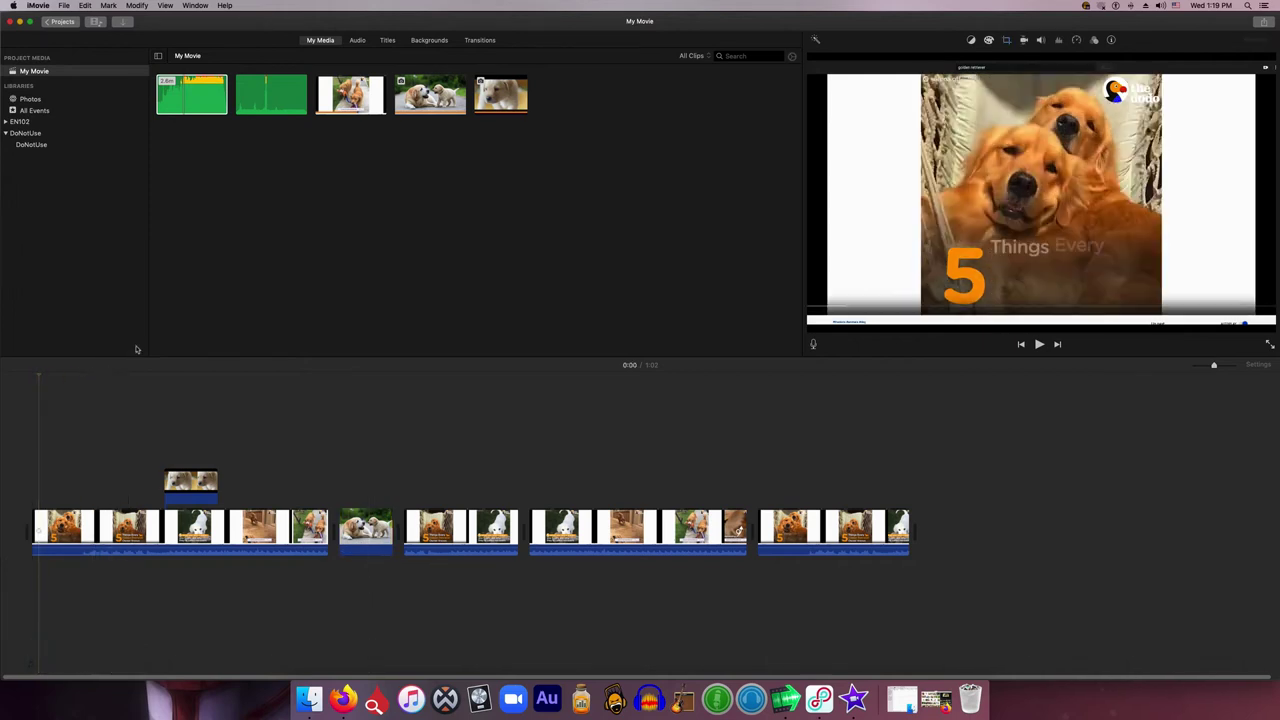
click(190, 96)
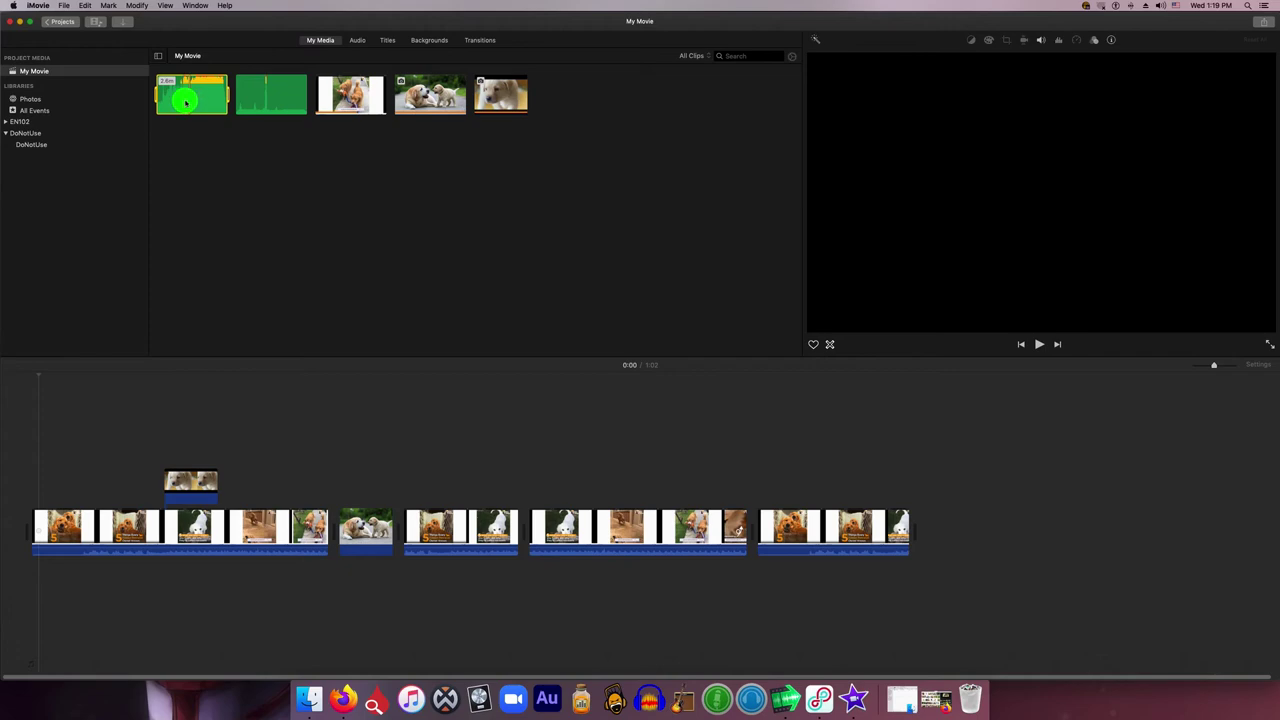
drag(185, 100, 38, 663)
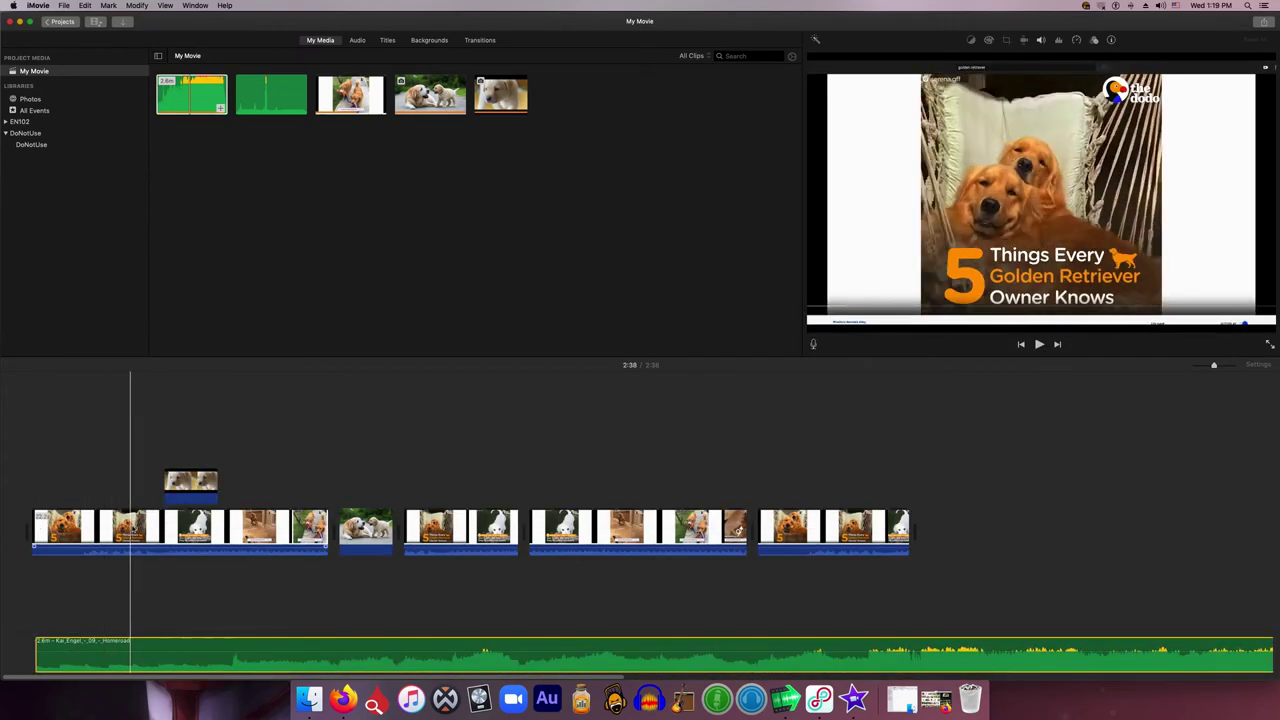
- Trim the music track's end back so it finishes with the last video clip
scroll(646, 457, right, 8)
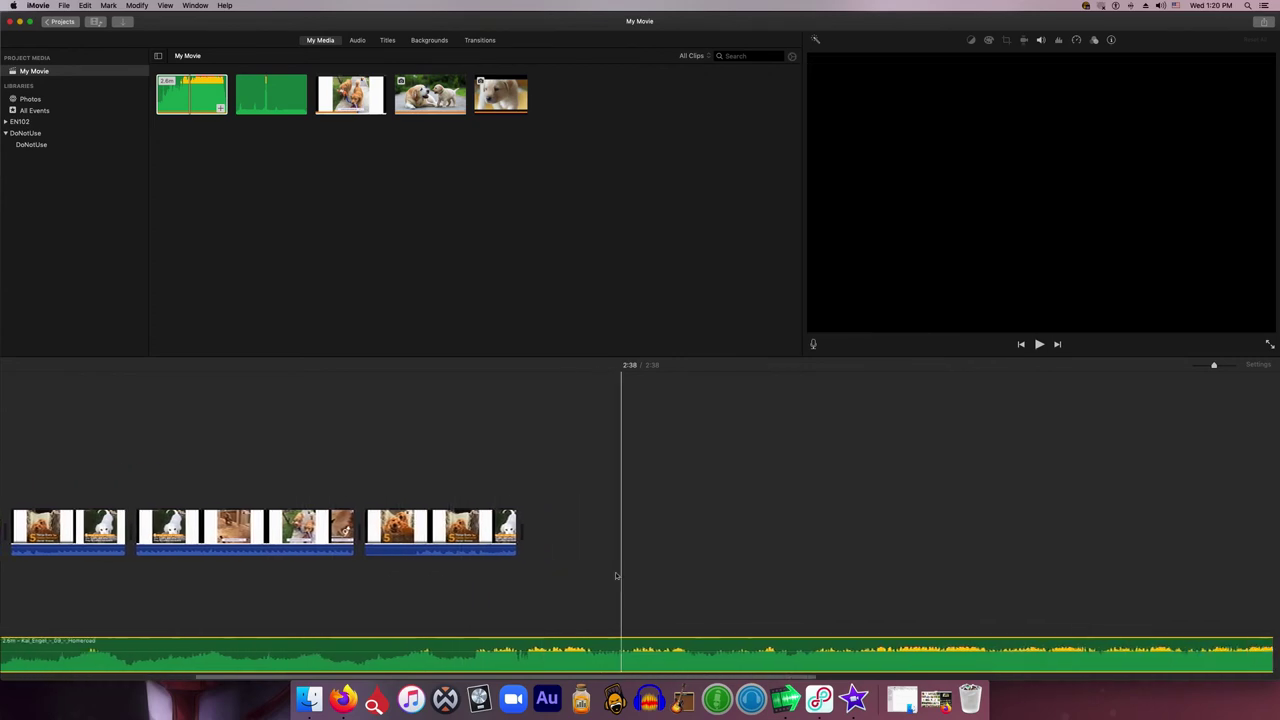
scroll(616, 576, right, 10)
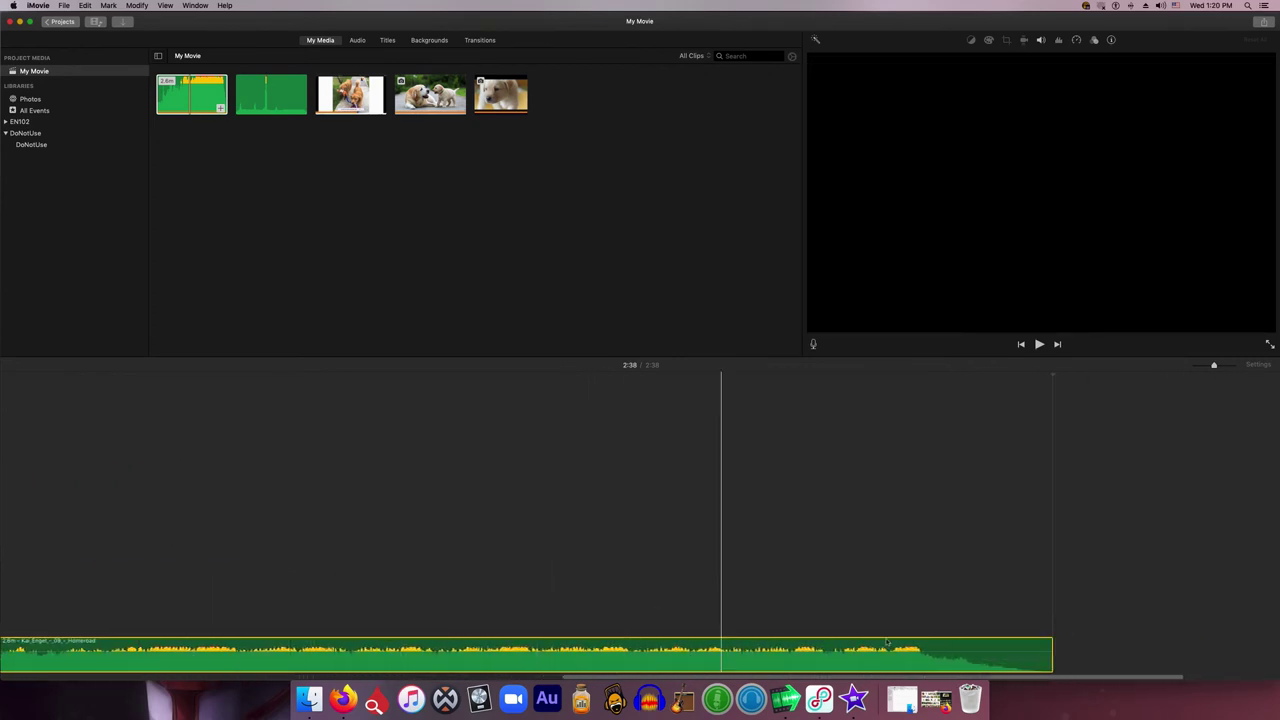
drag(1050, 655, 49, 629)
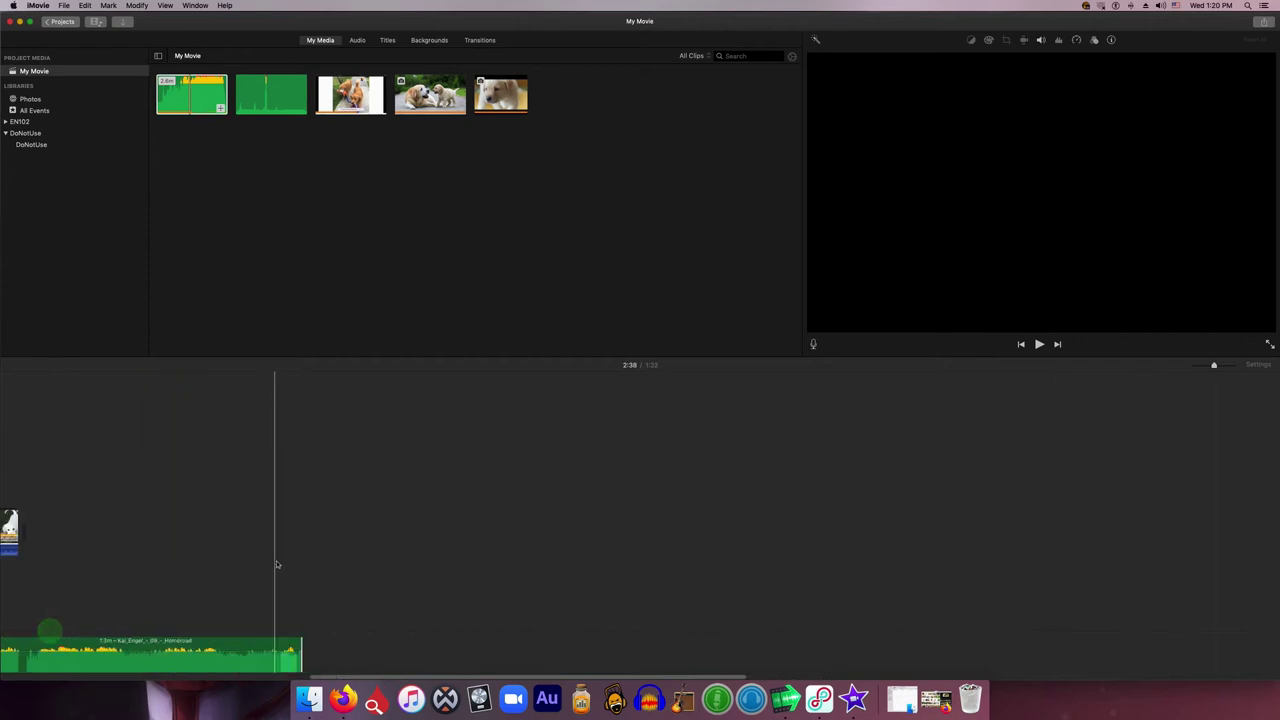
scroll(276, 564, left, 5)
drag(580, 665, 306, 648)
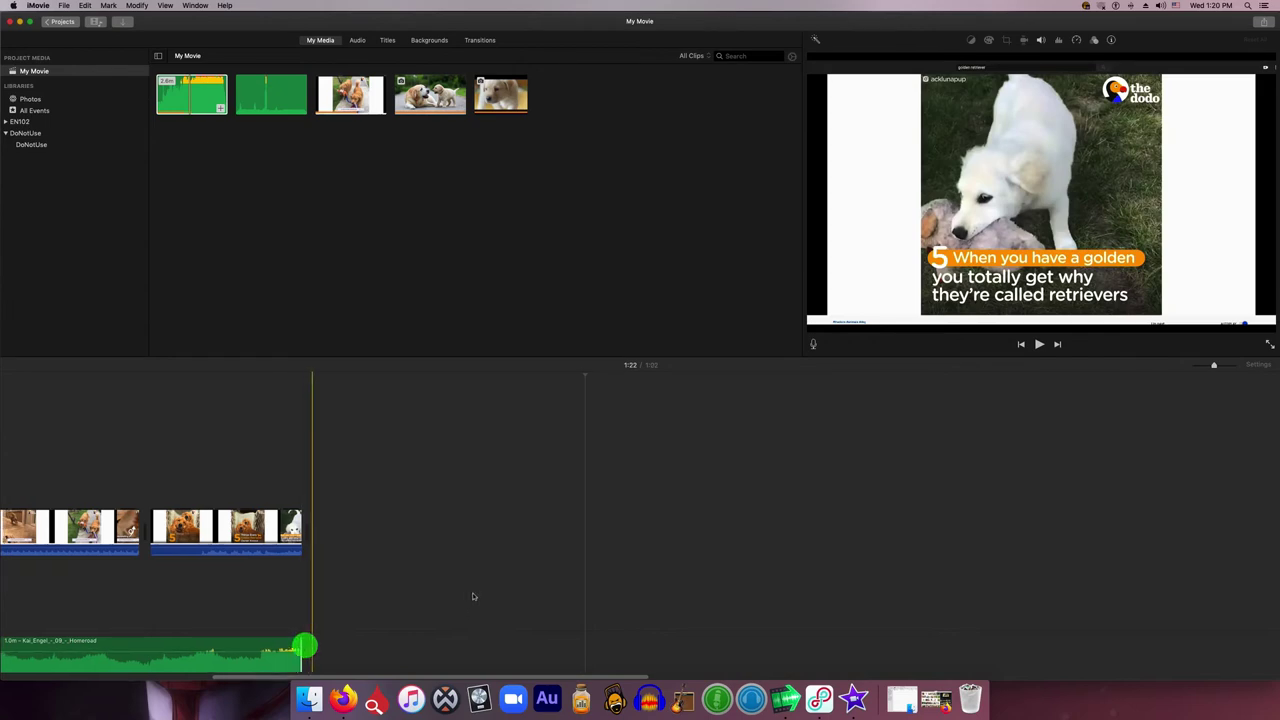
scroll(470, 592, left, 10)
scroll(467, 597, left, 5)
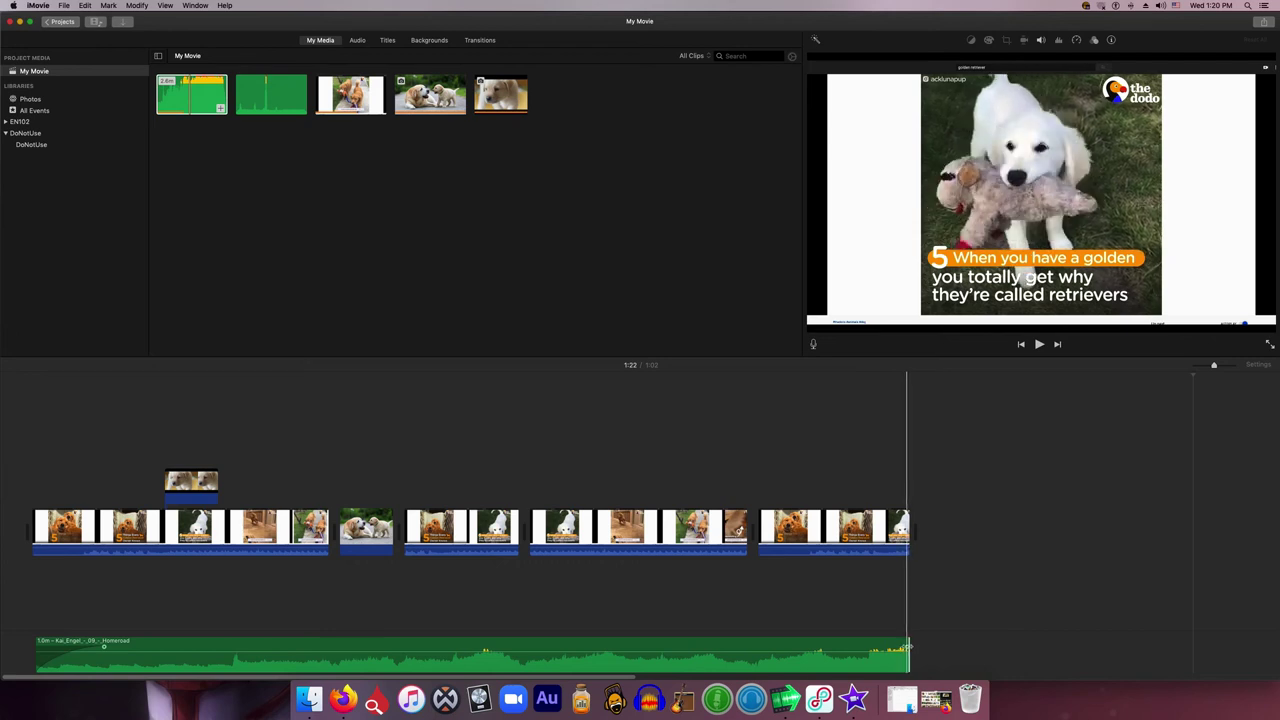
- Fine-trim the music's end to the last clip and select the second green audio clip
drag(908, 648, 850, 648)
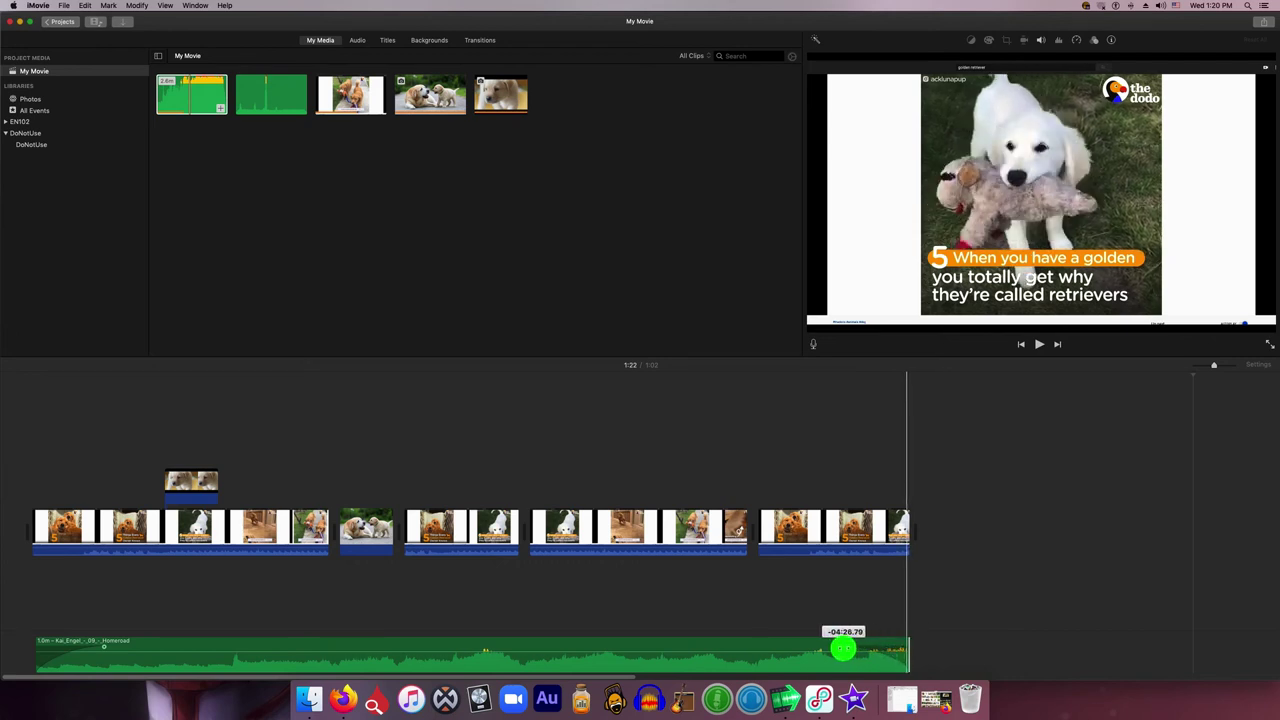
drag(825, 650, 830, 648)
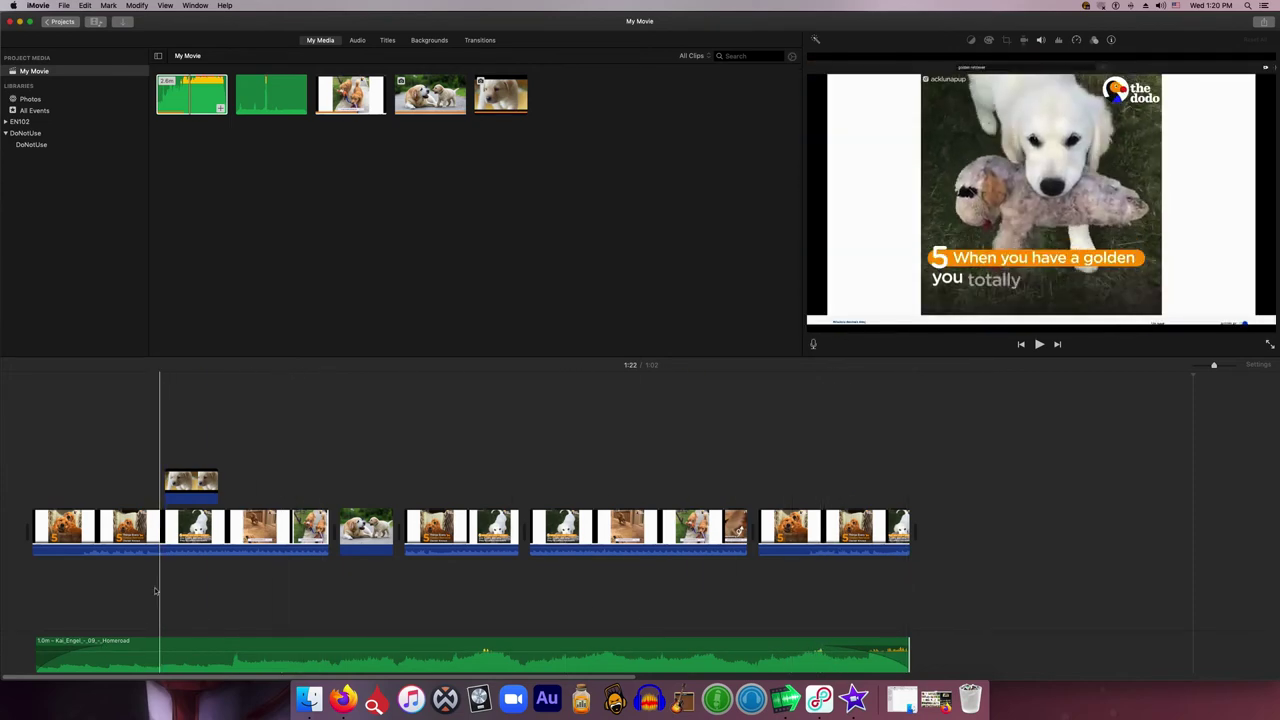
click(267, 98)
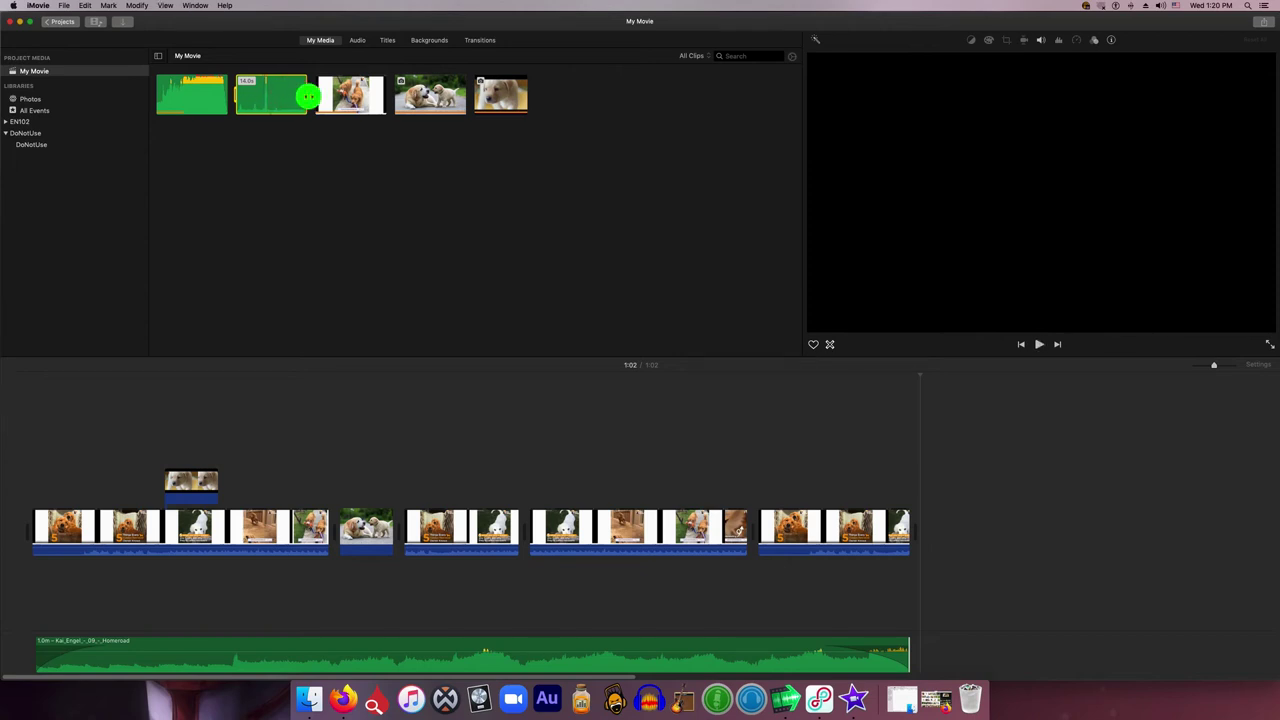
- Drop a 2.1-second range of the second audio clip under the two-dogs photo and play it
drag(309, 96, 287, 97)
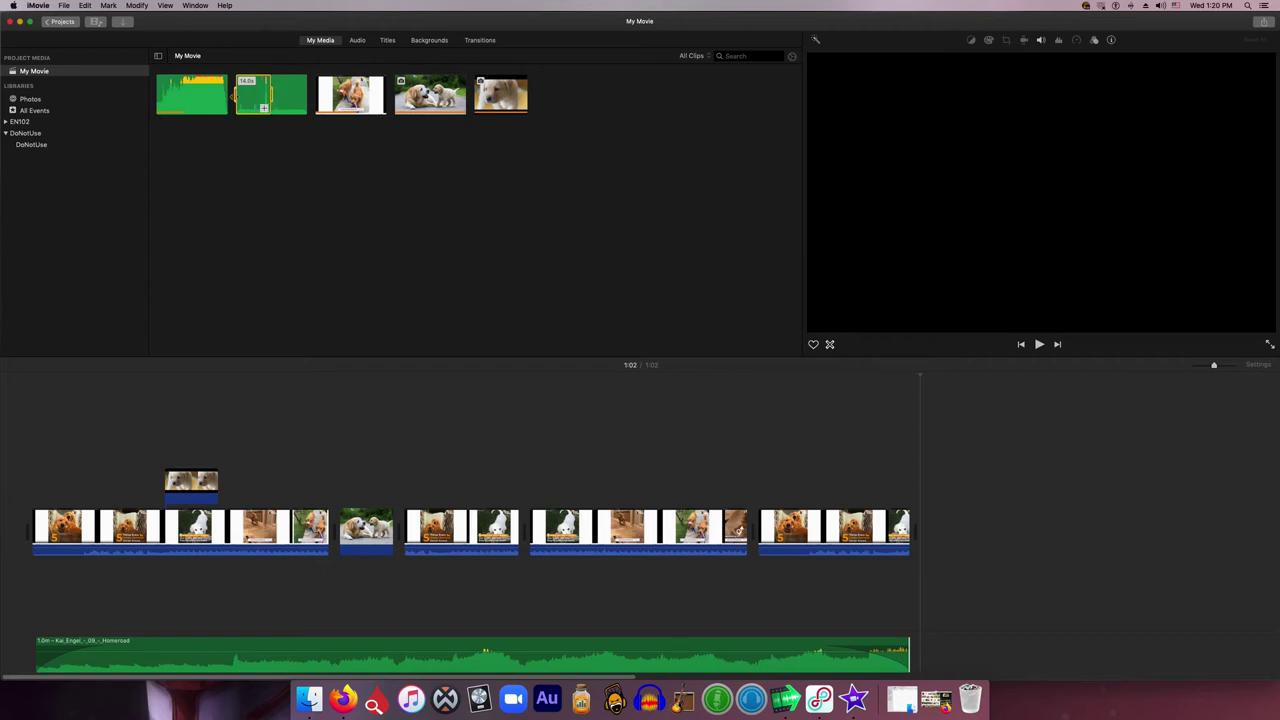
drag(264, 107, 259, 98)
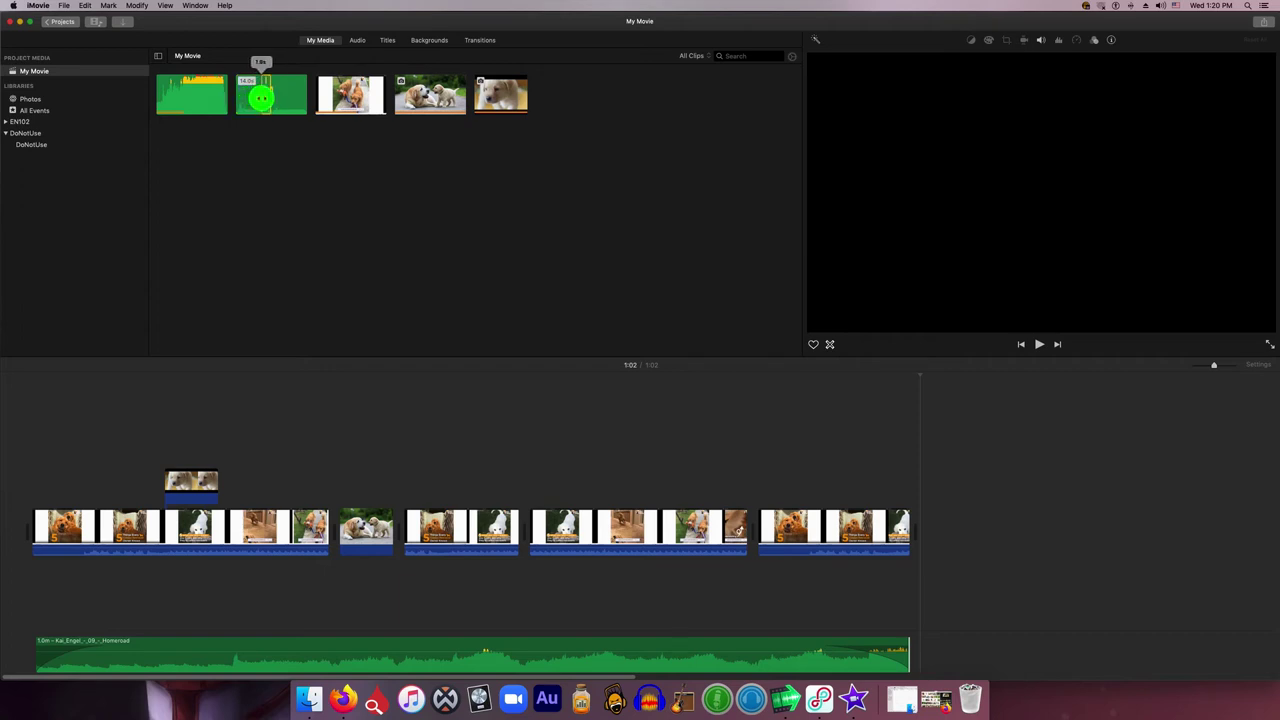
drag(267, 101, 341, 578)
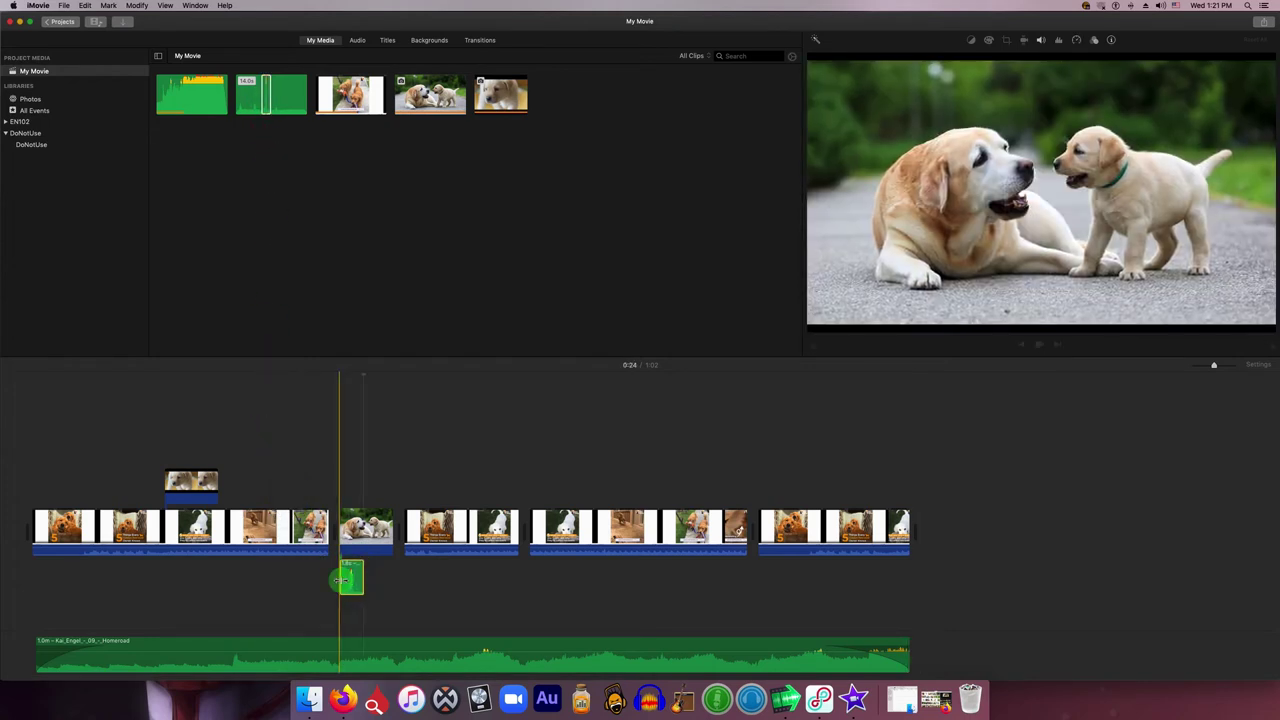
key(space)
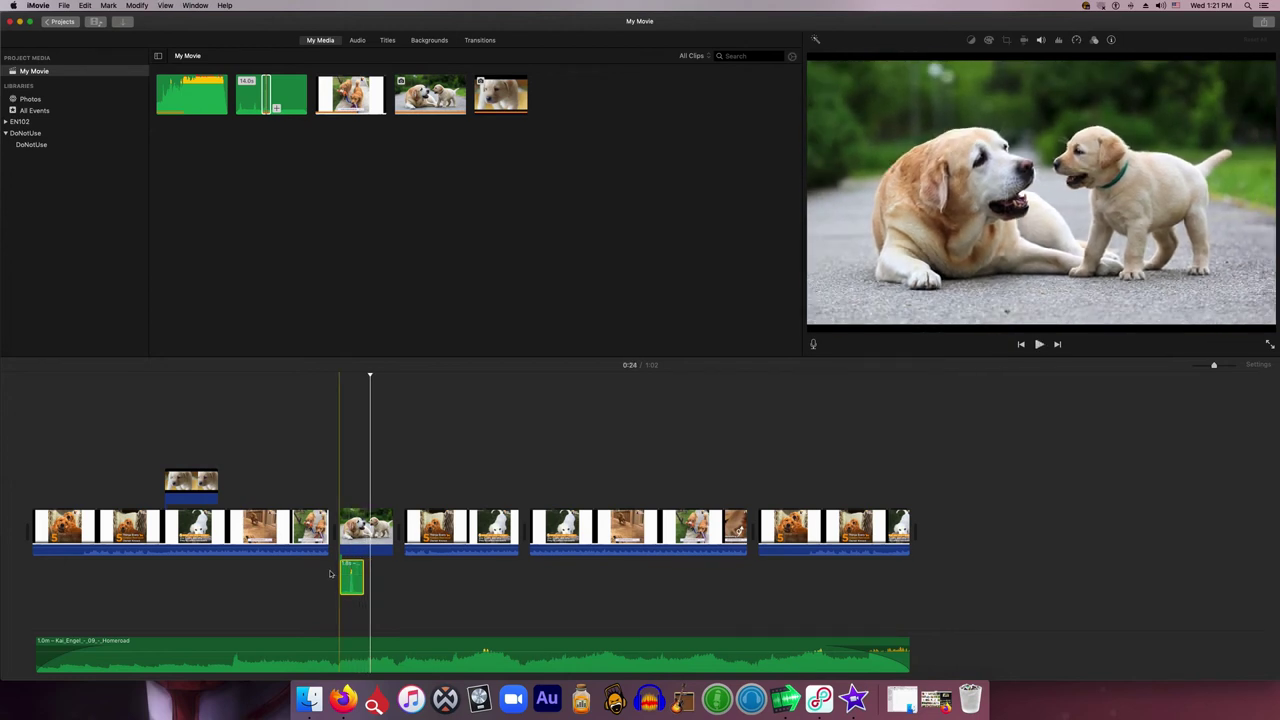
click(377, 373)
click(340, 376)
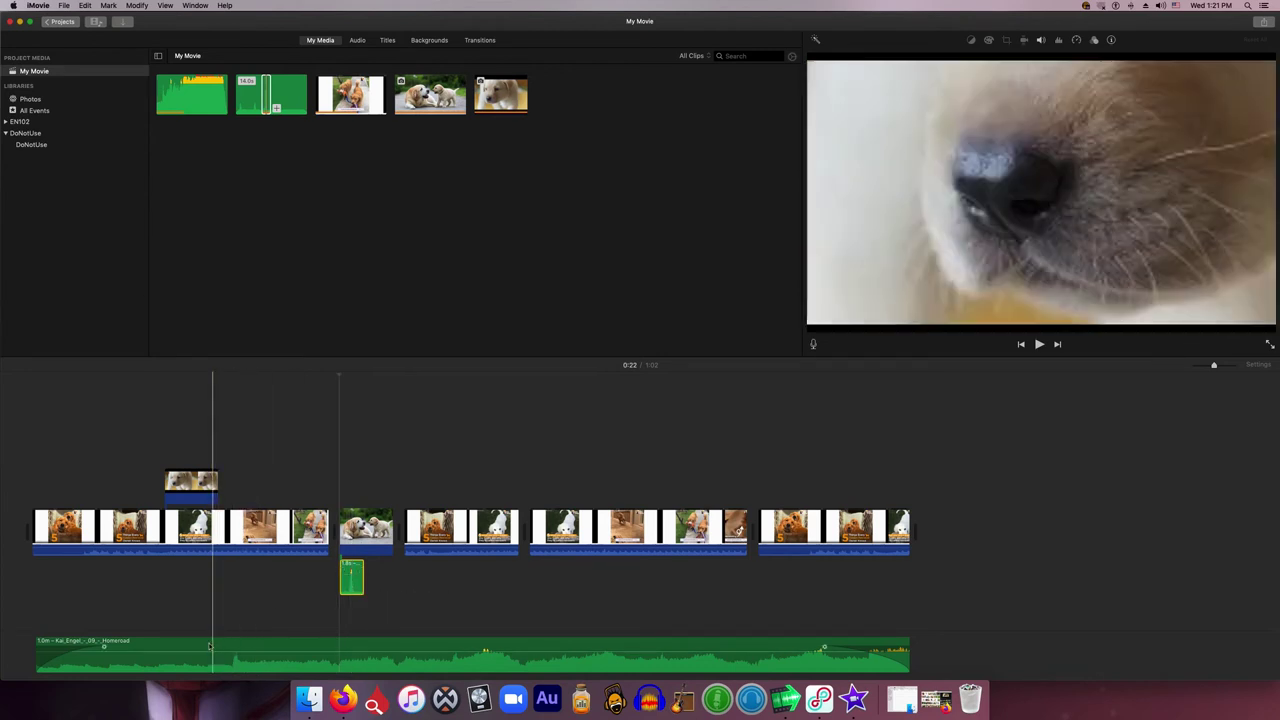
click(206, 528)
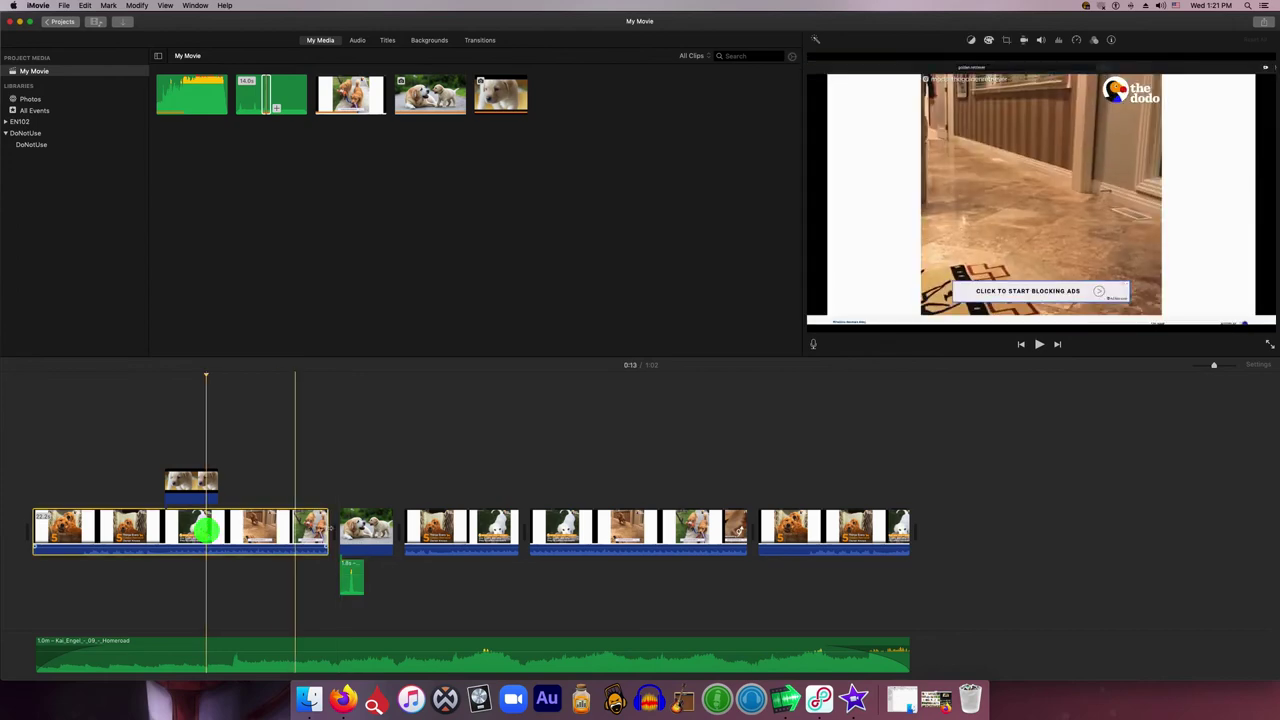
click(366, 526)
click(451, 527)
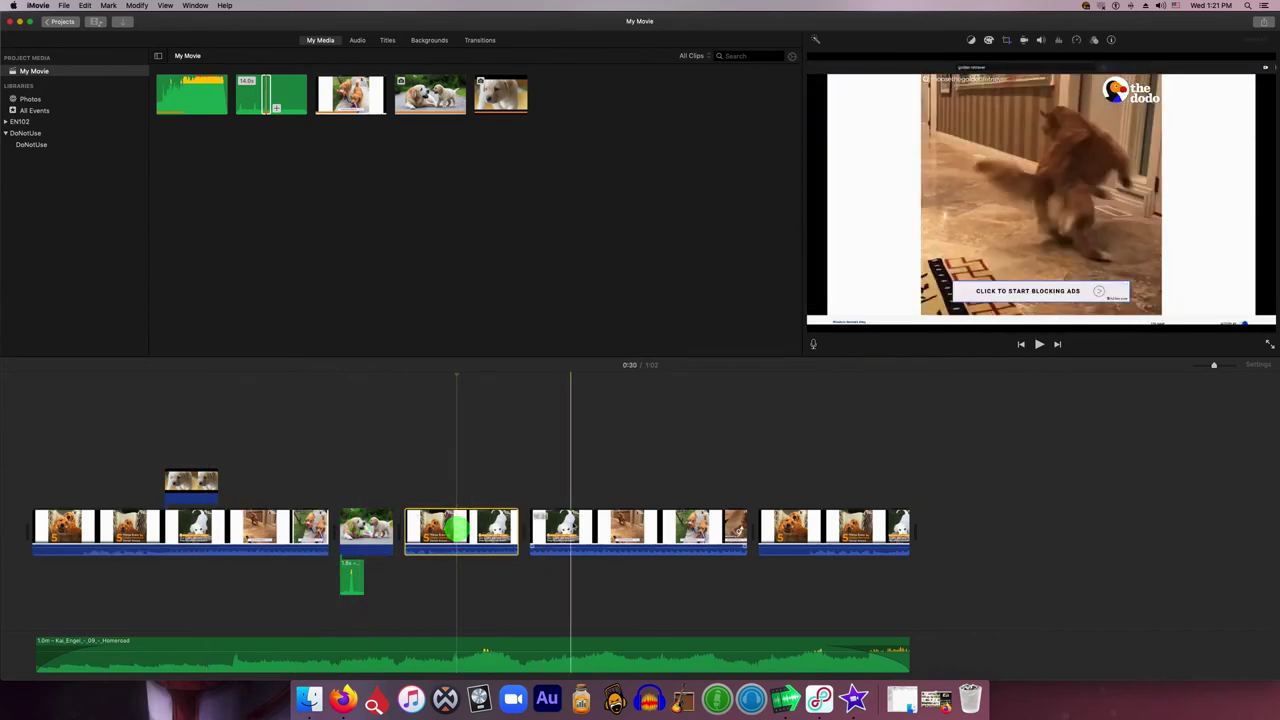
click(573, 525)
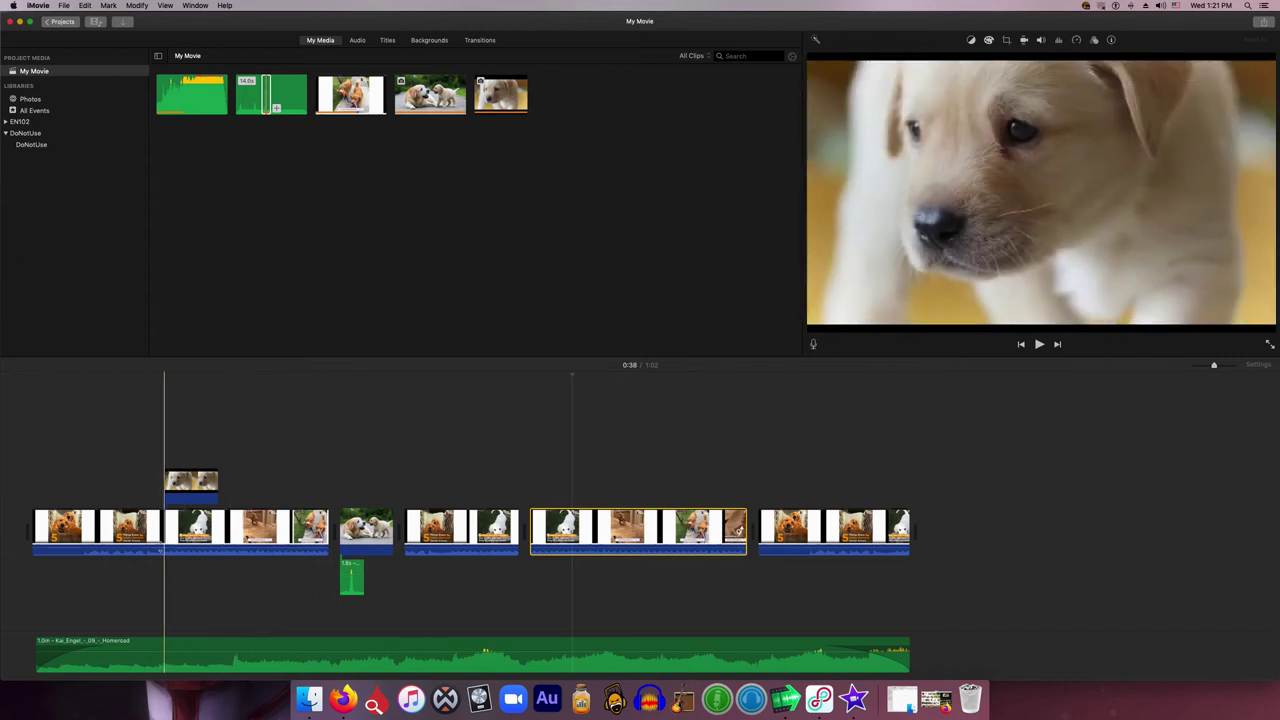
click(157, 538)
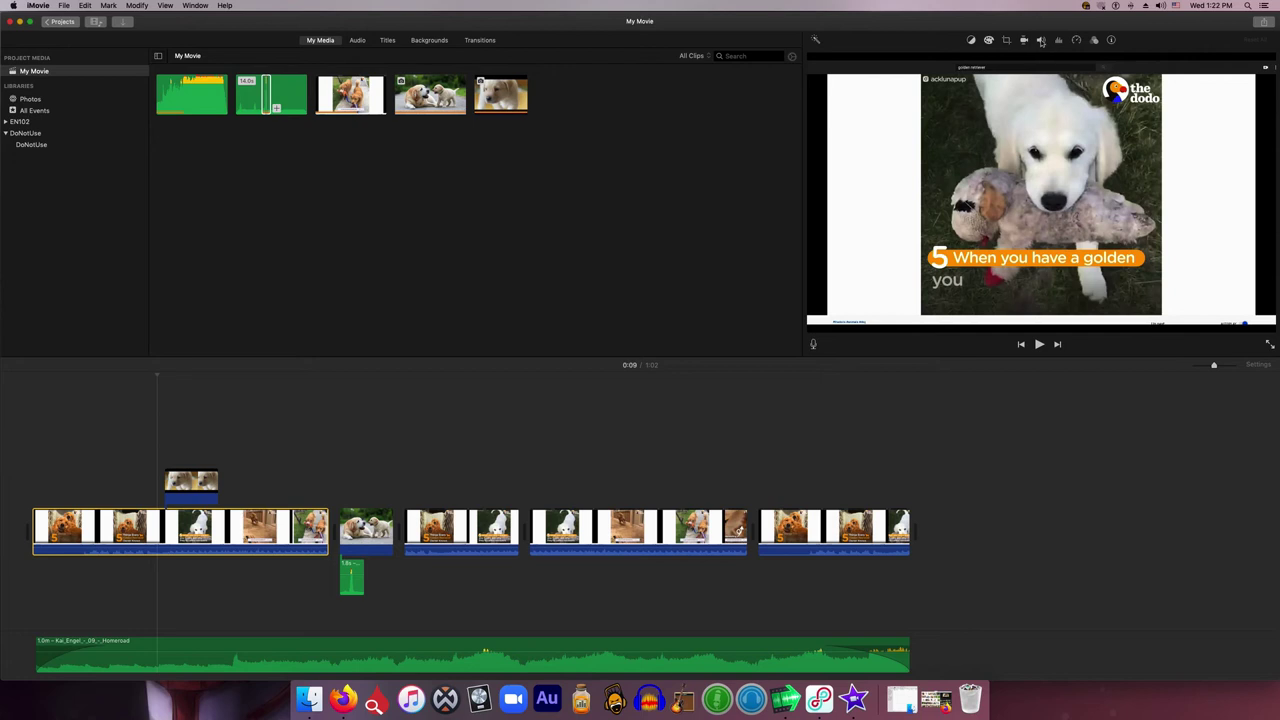
click(1041, 41)
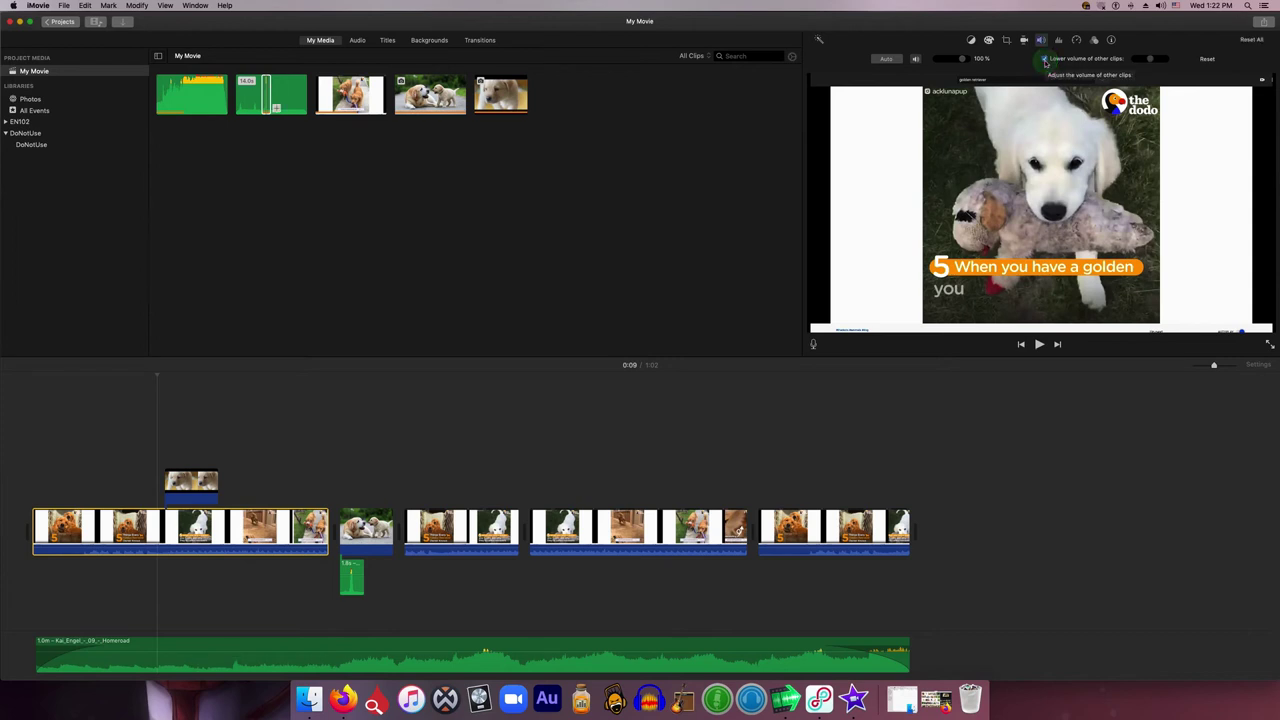
- Enable 'Lower volume of other clips' for the first dog clip
click(1045, 59)
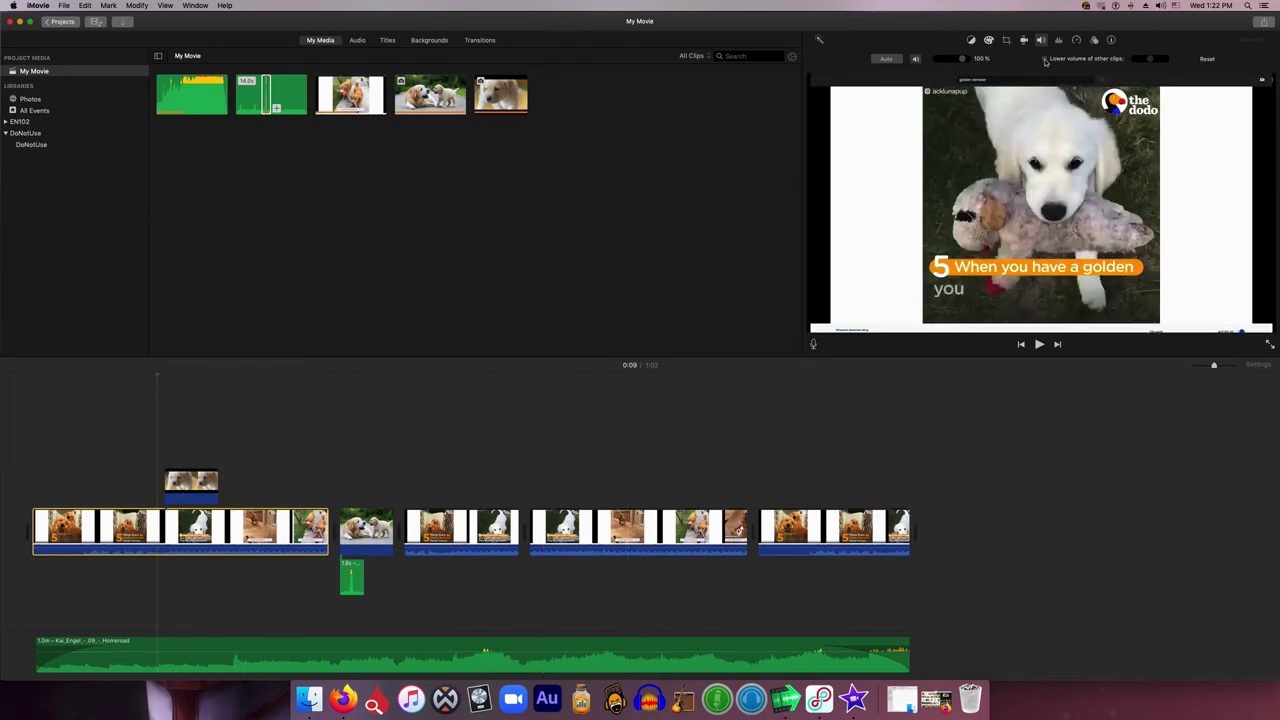
click(1045, 59)
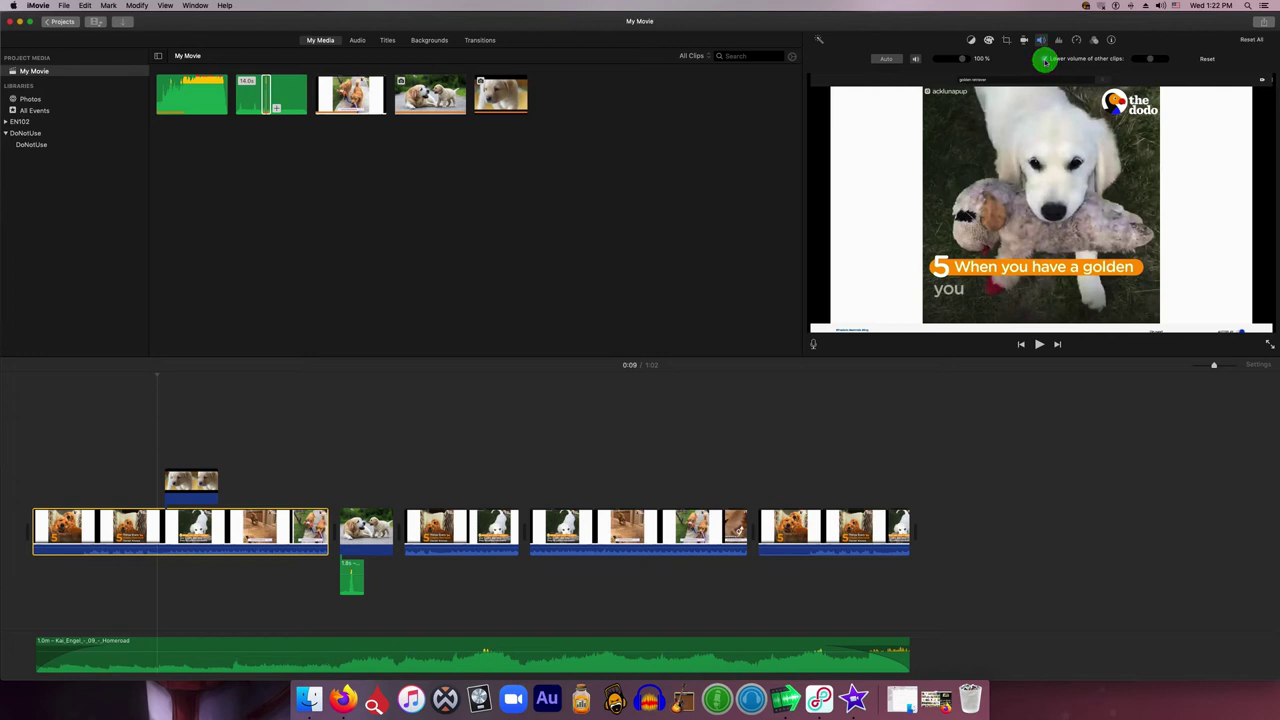
click(1045, 60)
click(1045, 60)
click(1045, 60)
click(1045, 60)
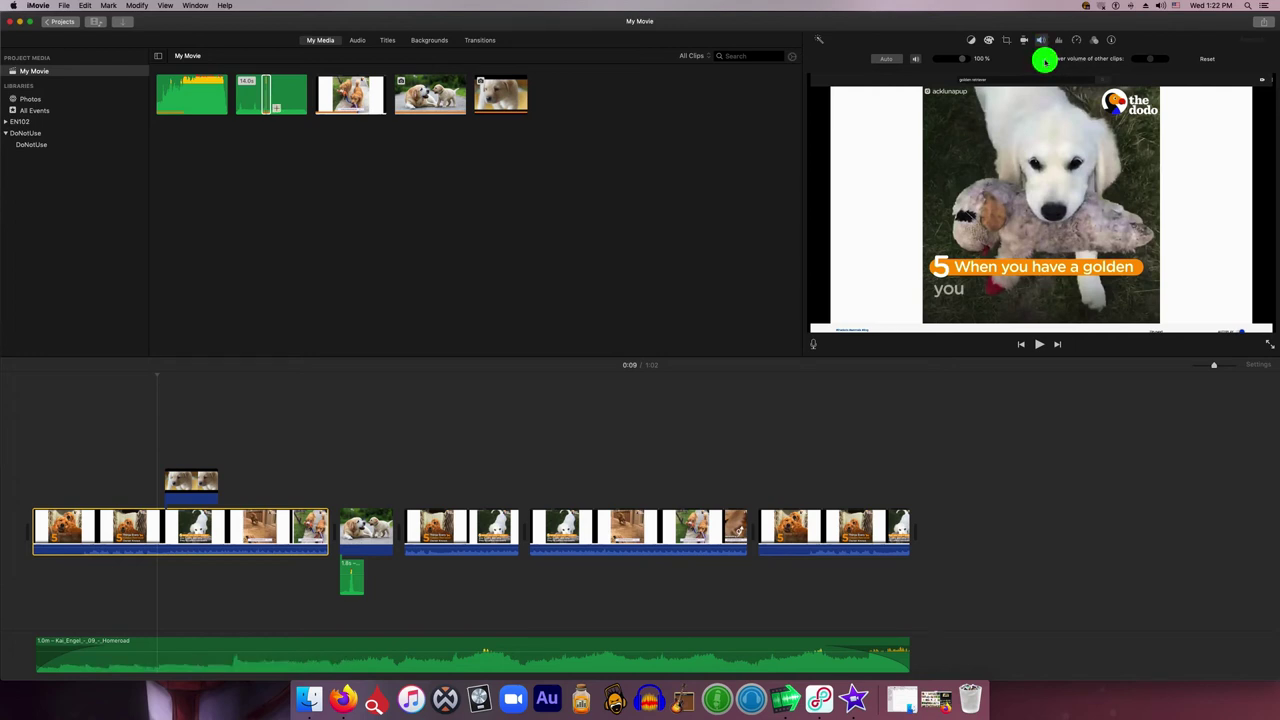
click(1045, 60)
click(1045, 60)
click(1045, 60)
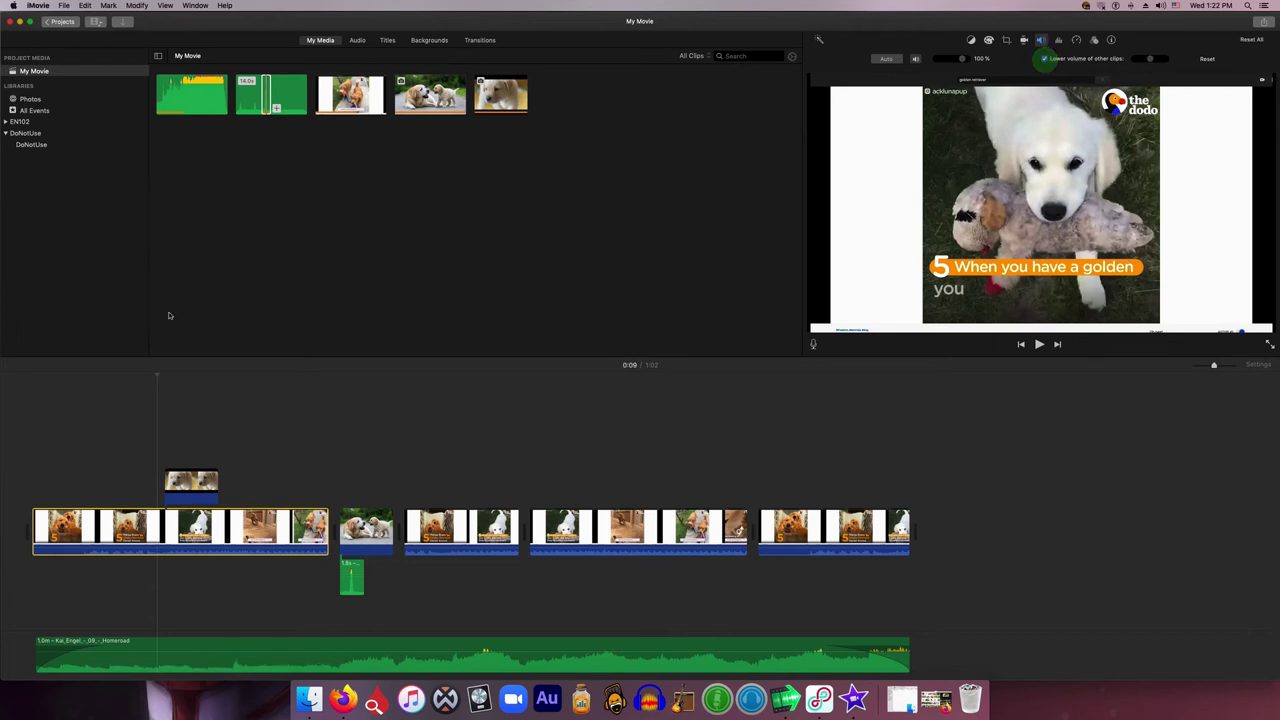
- Play the movie's opening to hear the music duck, then reselect the first clip
click(140, 455)
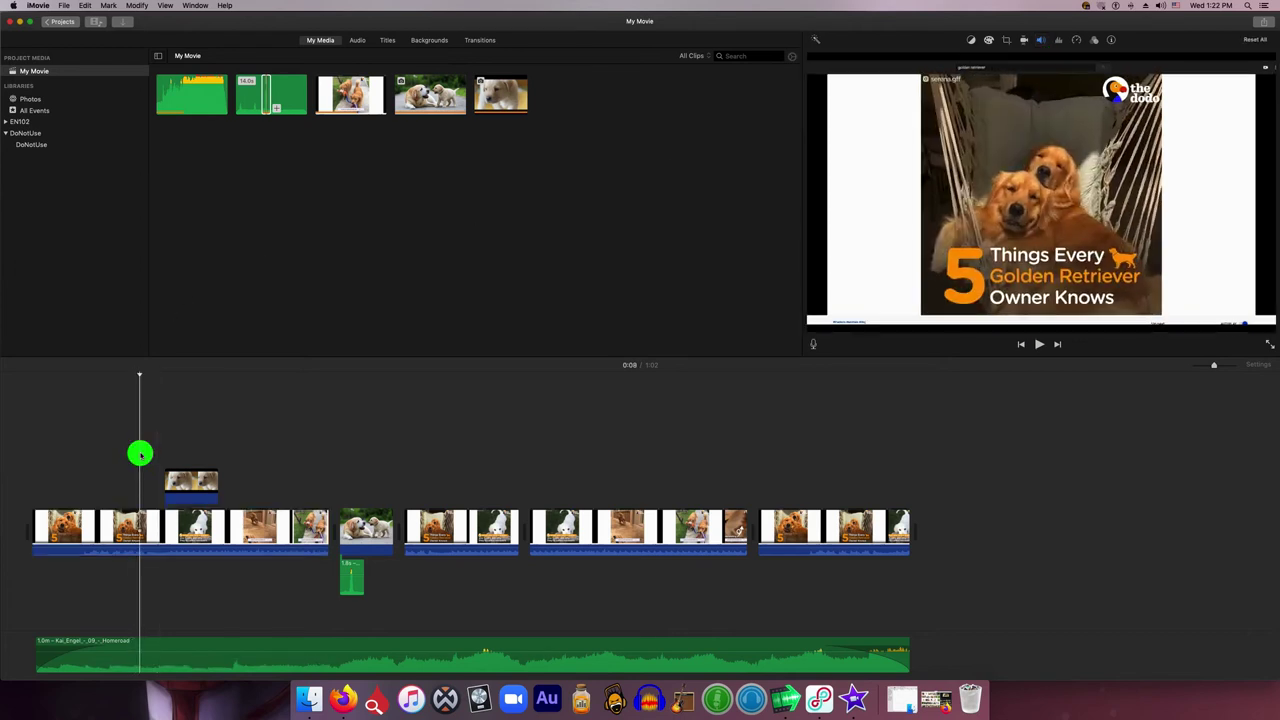
key(space)
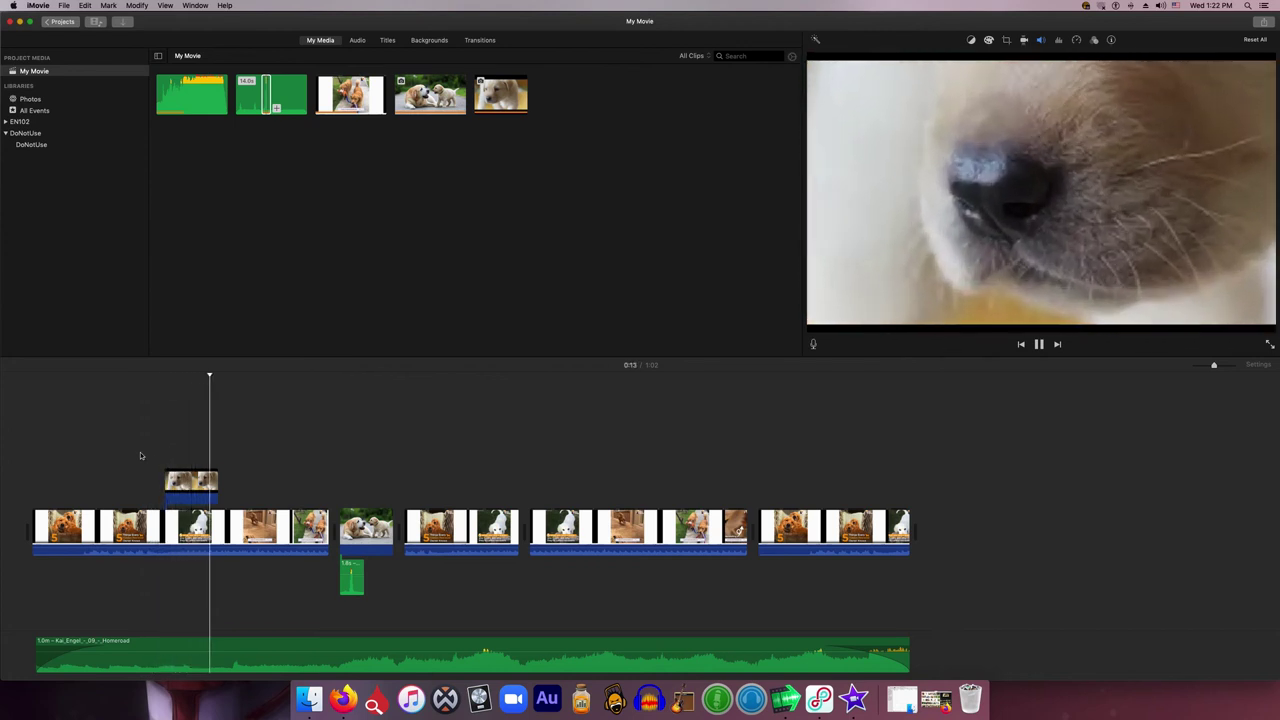
key(space)
click(172, 521)
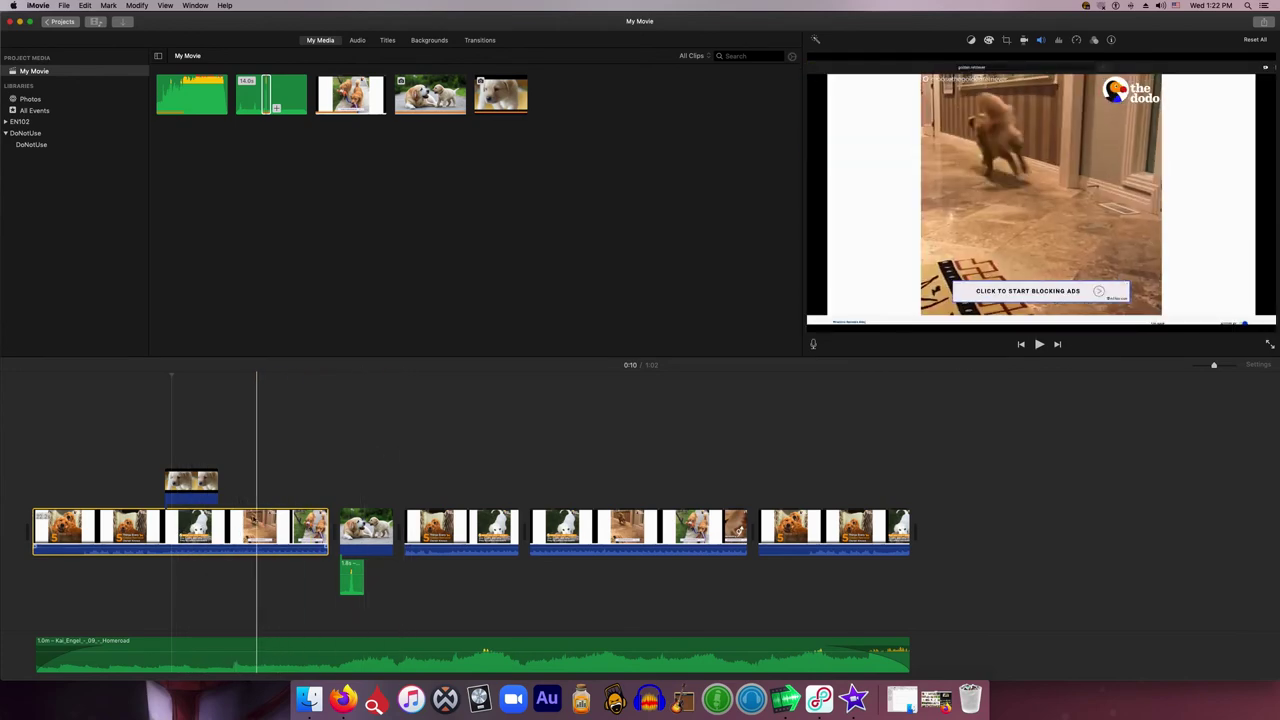
- Drag the first dog clip's volume down to 32% and the music track's volume to about 83%
click(228, 548)
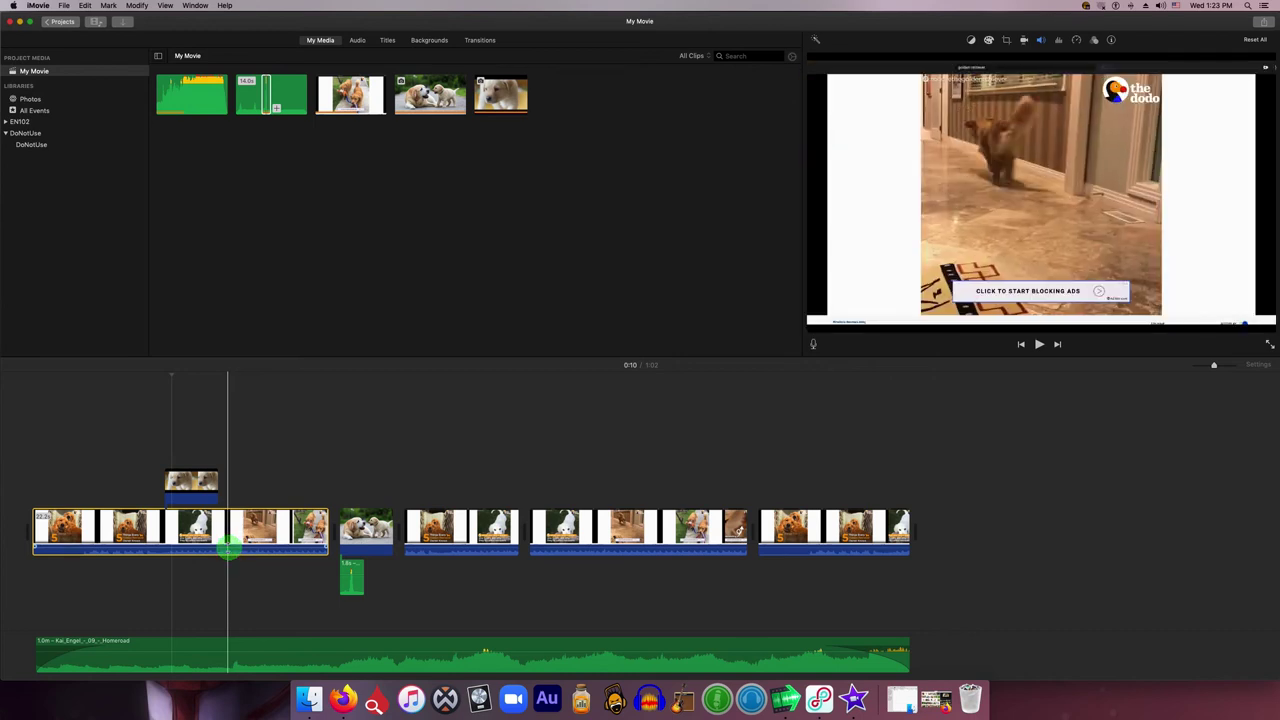
click(229, 549)
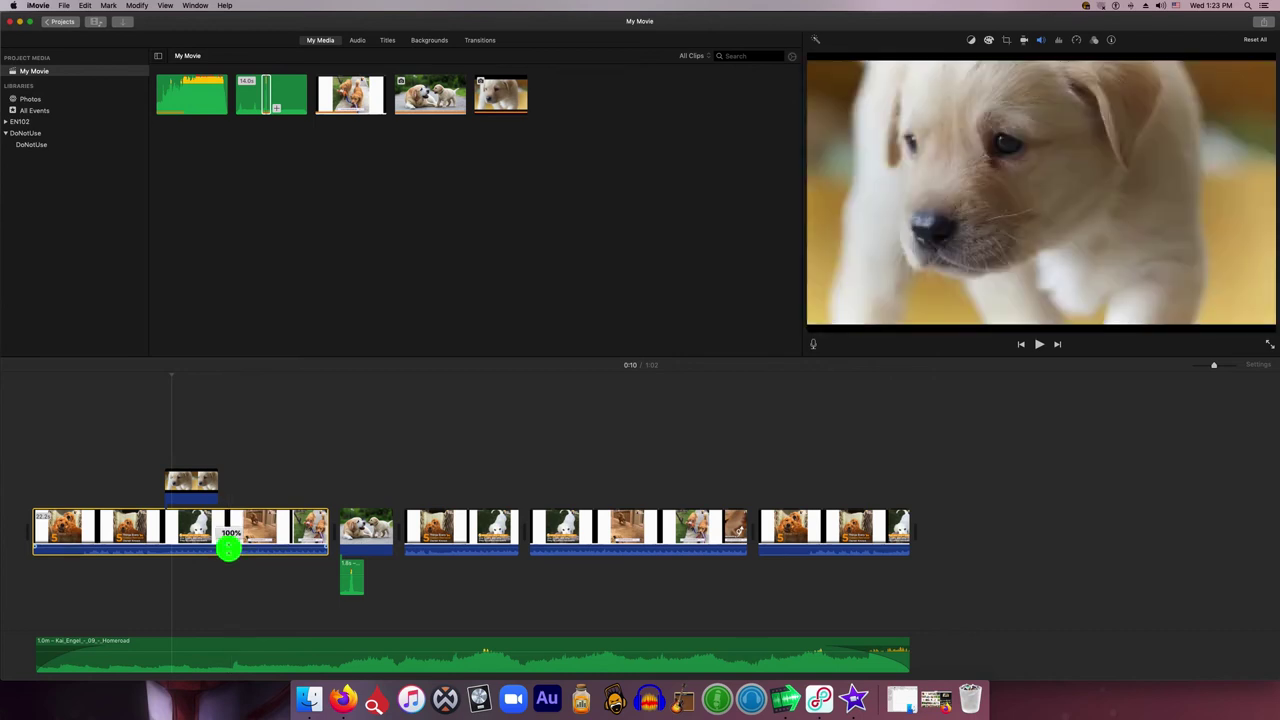
drag(228, 549, 228, 546)
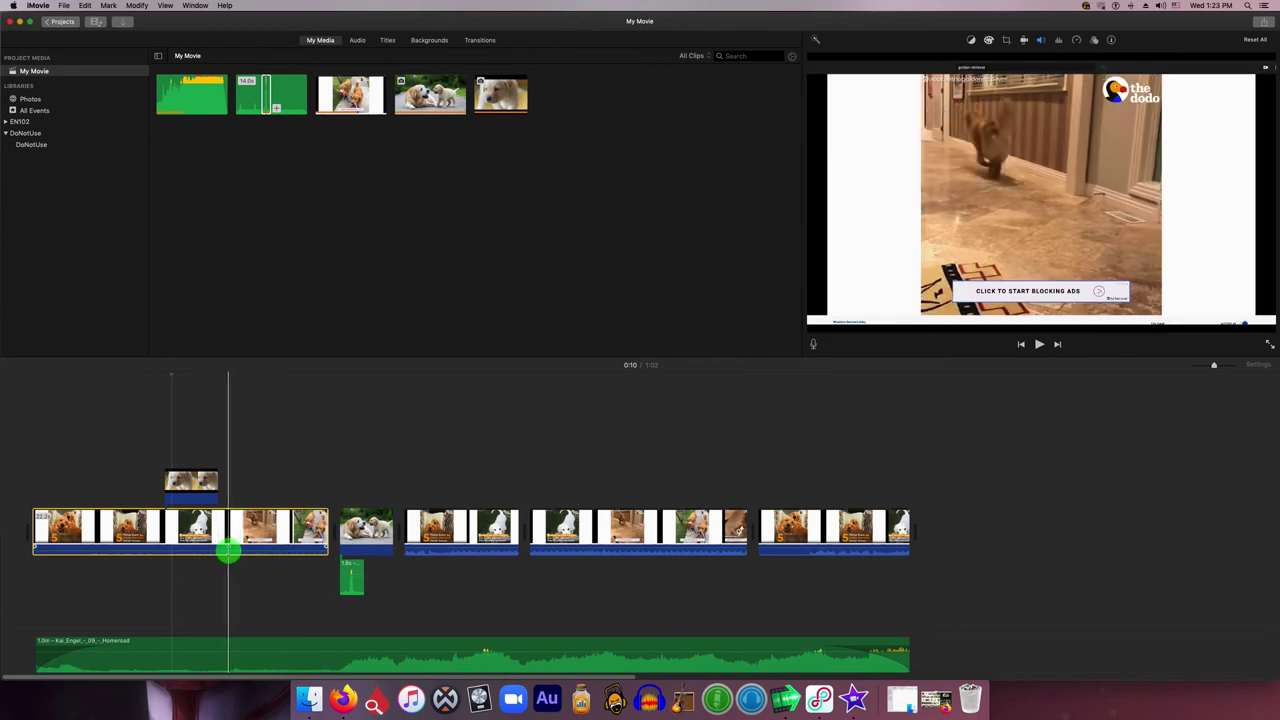
click(260, 650)
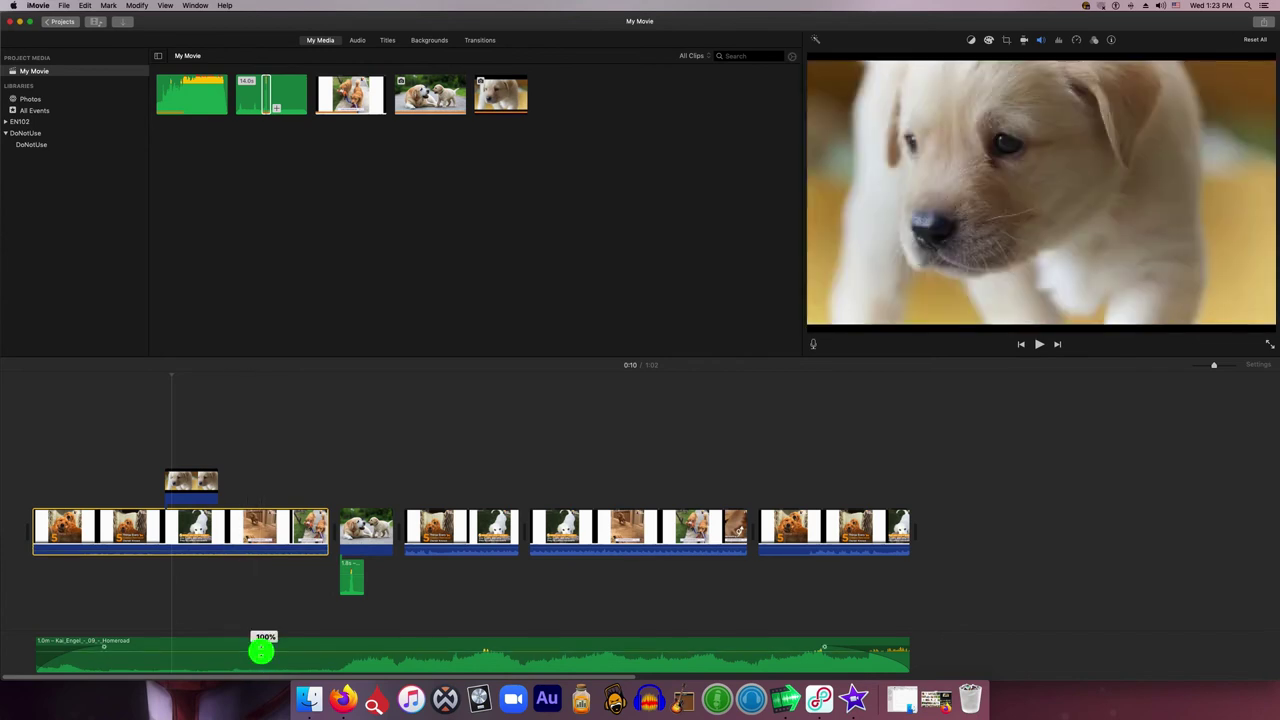
drag(261, 652, 260, 650)
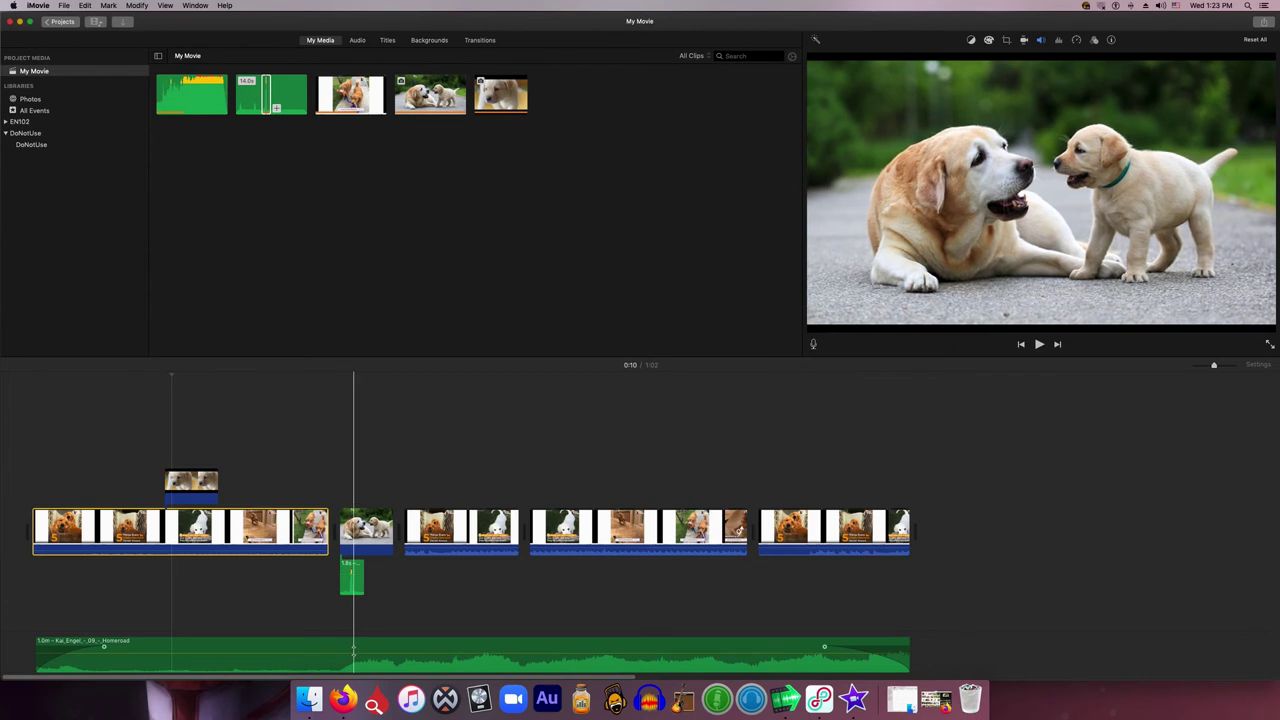
- Deselect and reselect the first clip in the timeline, then bring up the title styles
mouse_move(351, 650)
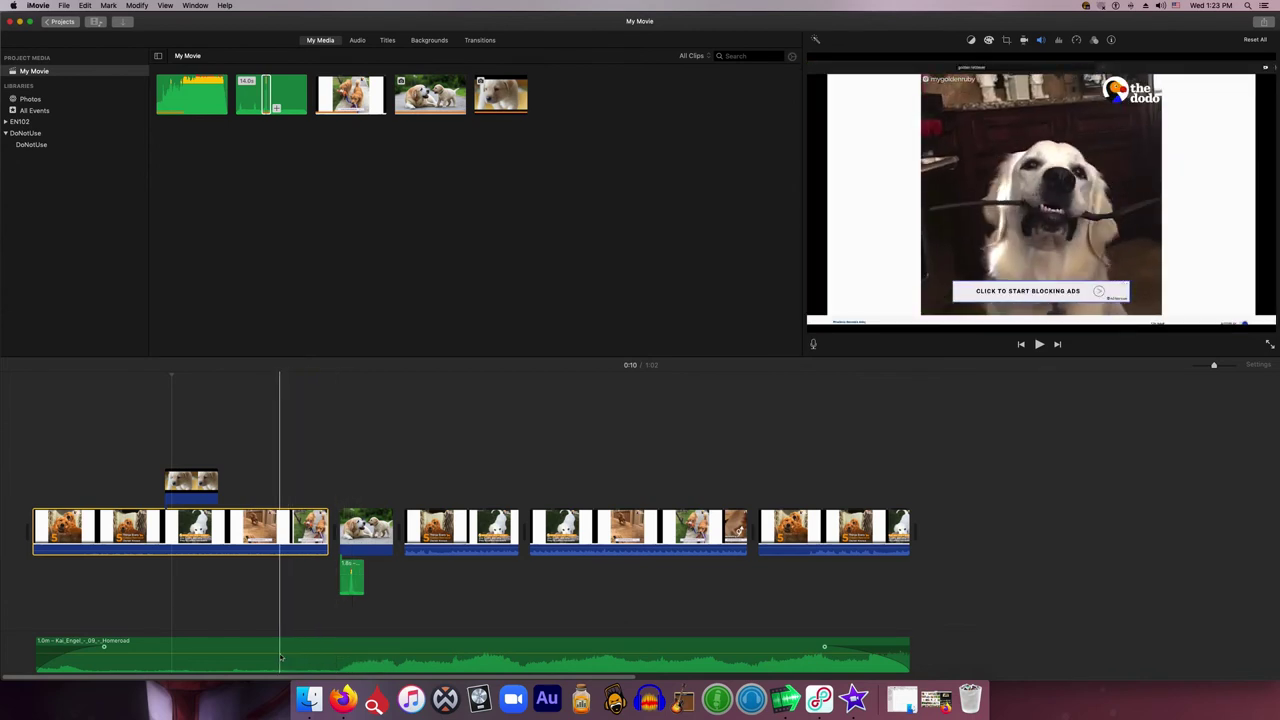
click(510, 440)
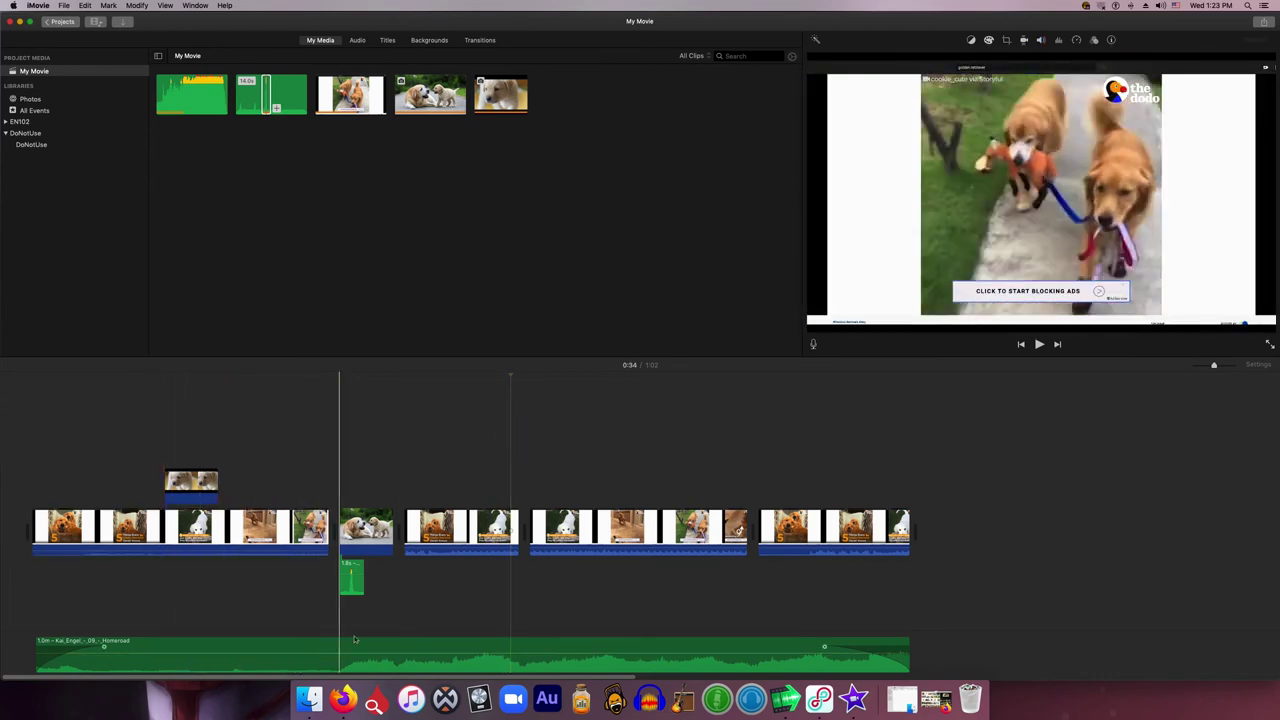
click(152, 522)
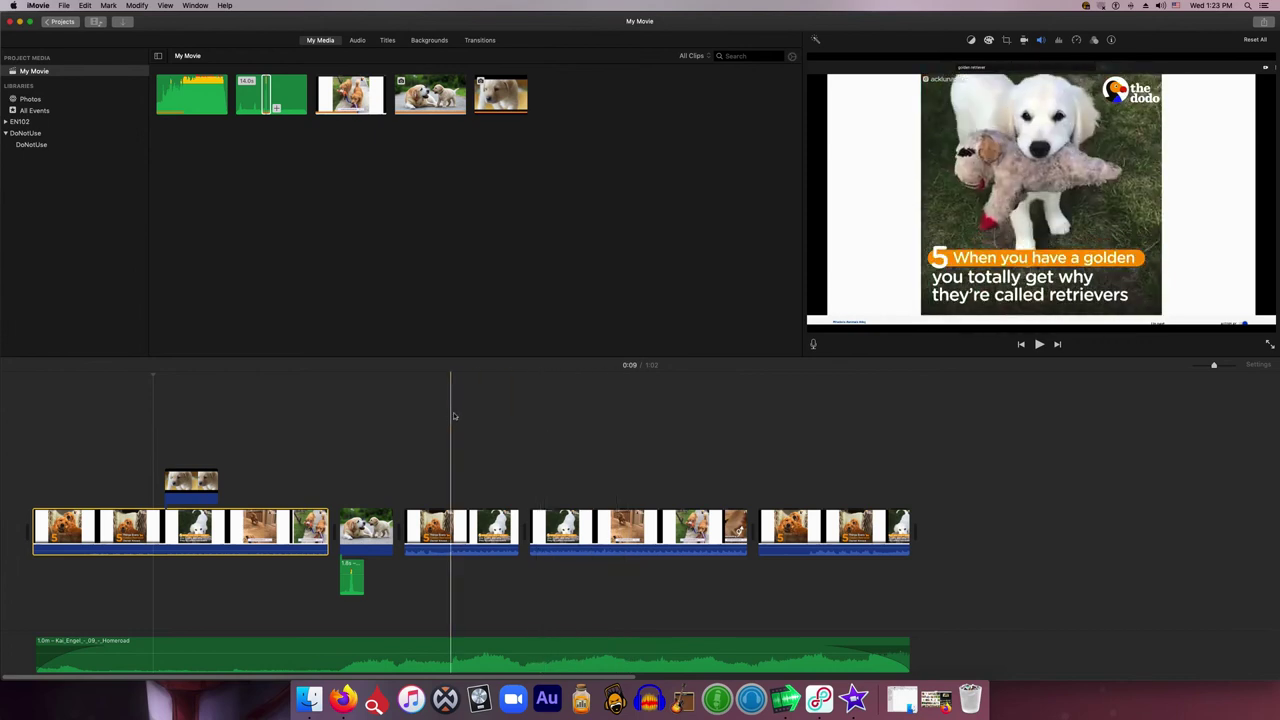
click(388, 40)
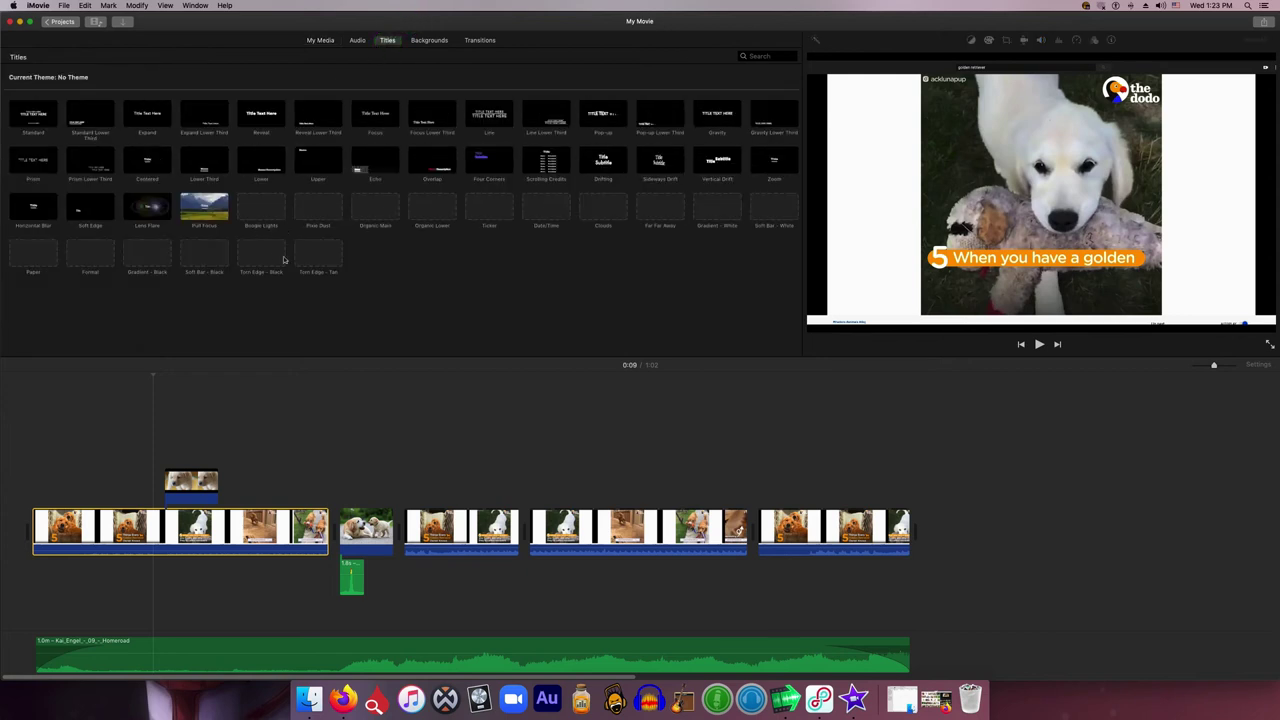
- Preview the Upper, Lower and Focus titles and place Focus at the movie's start
click(299, 162)
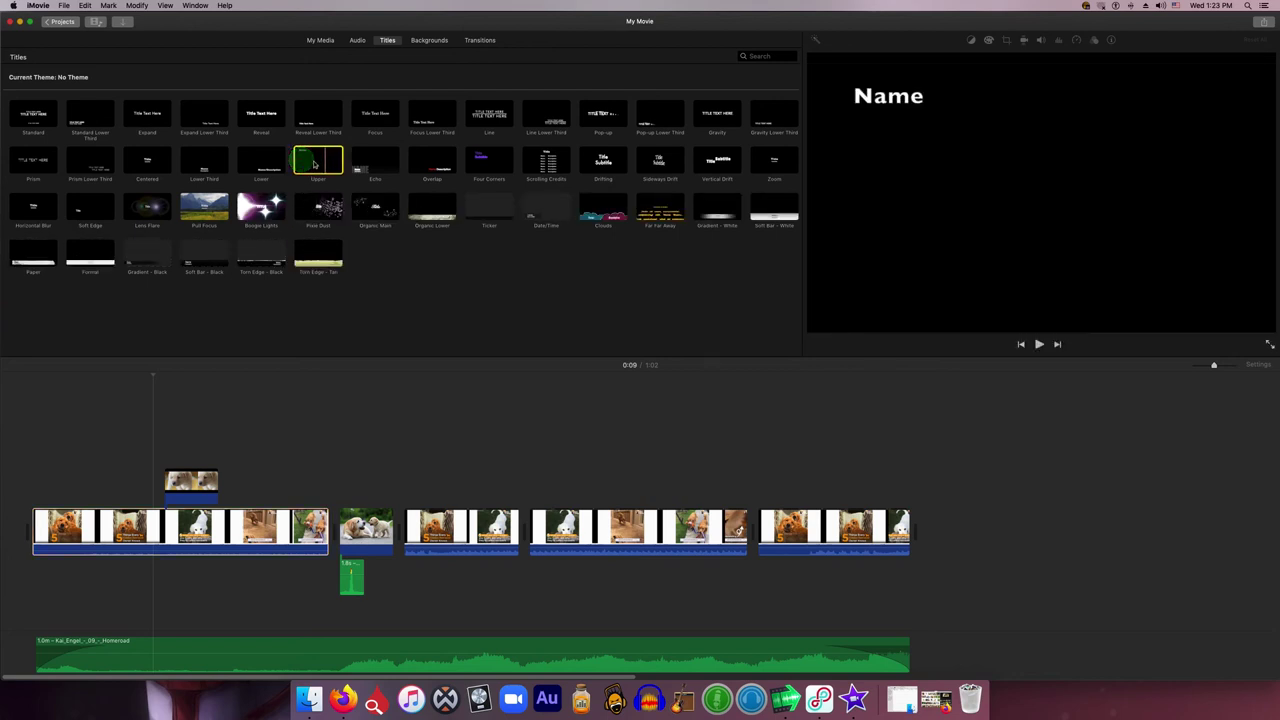
click(256, 162)
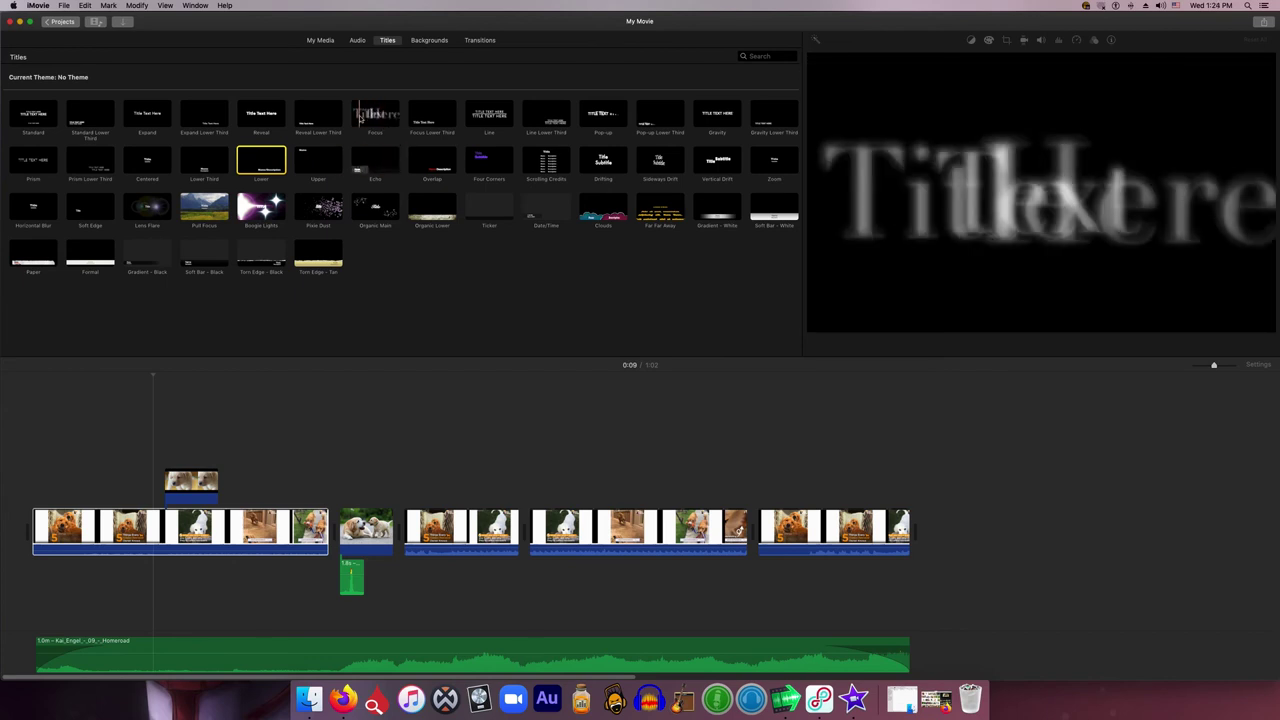
click(378, 119)
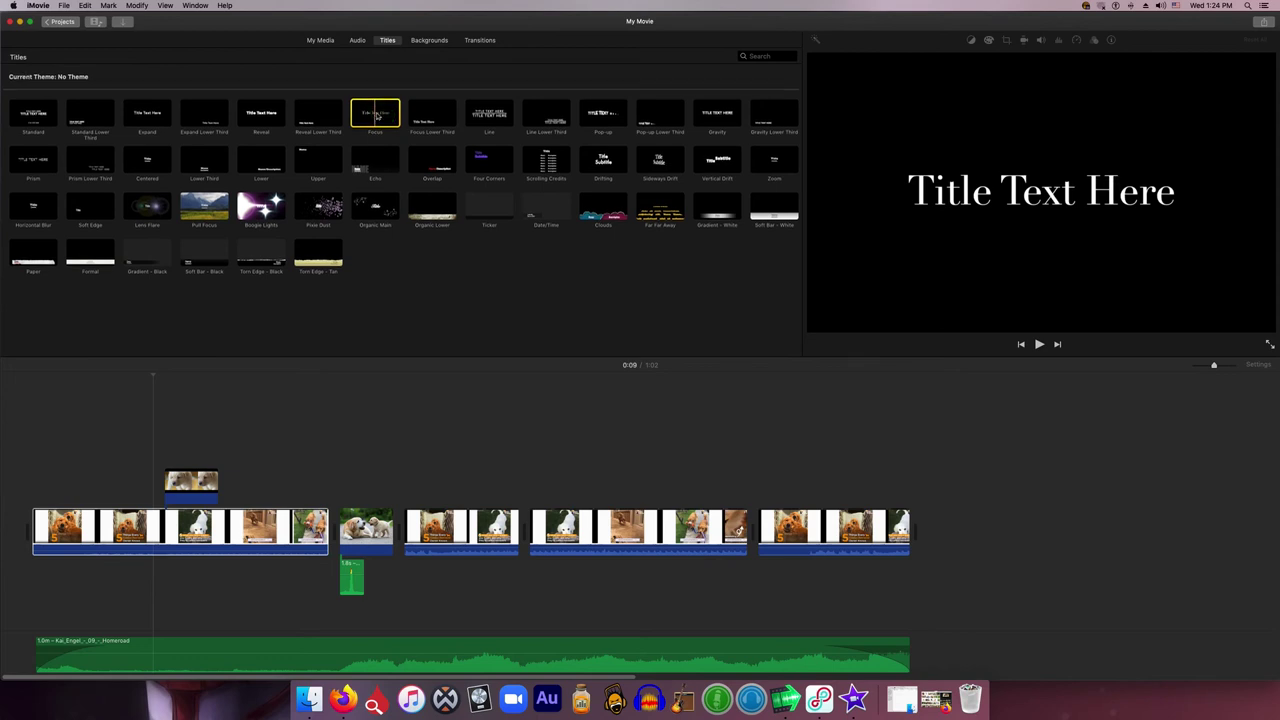
drag(375, 119, 57, 531)
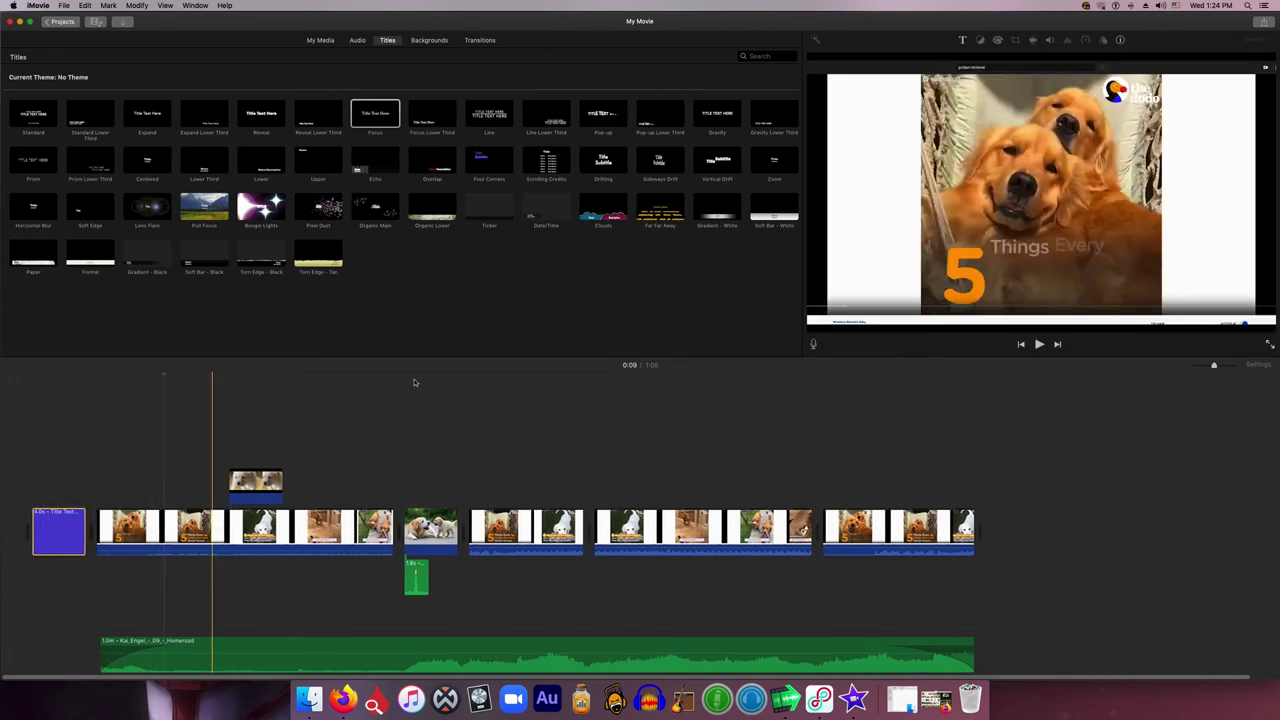
- Change the opening title text to 'Dogs' in red and confirm the edit
click(60, 540)
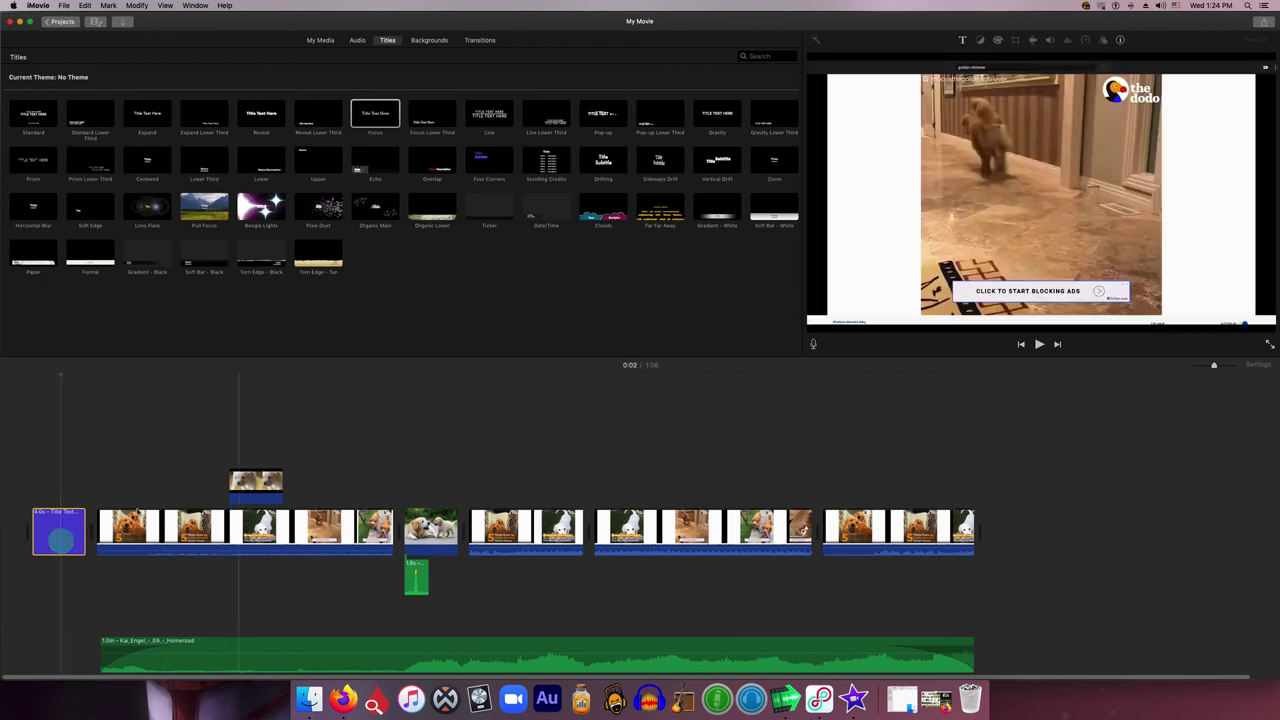
double_click(62, 540)
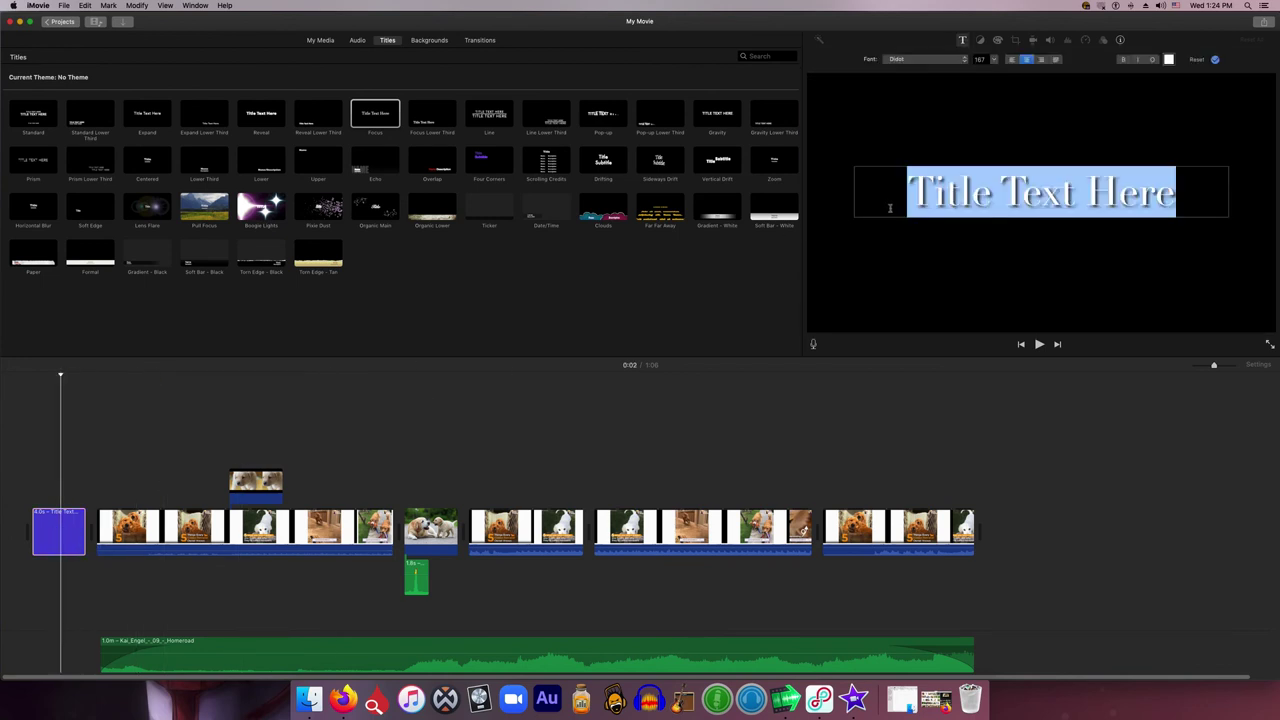
text(Test Ti)
key(BackSpace)
key(BackSpace)
key(BackSpace)
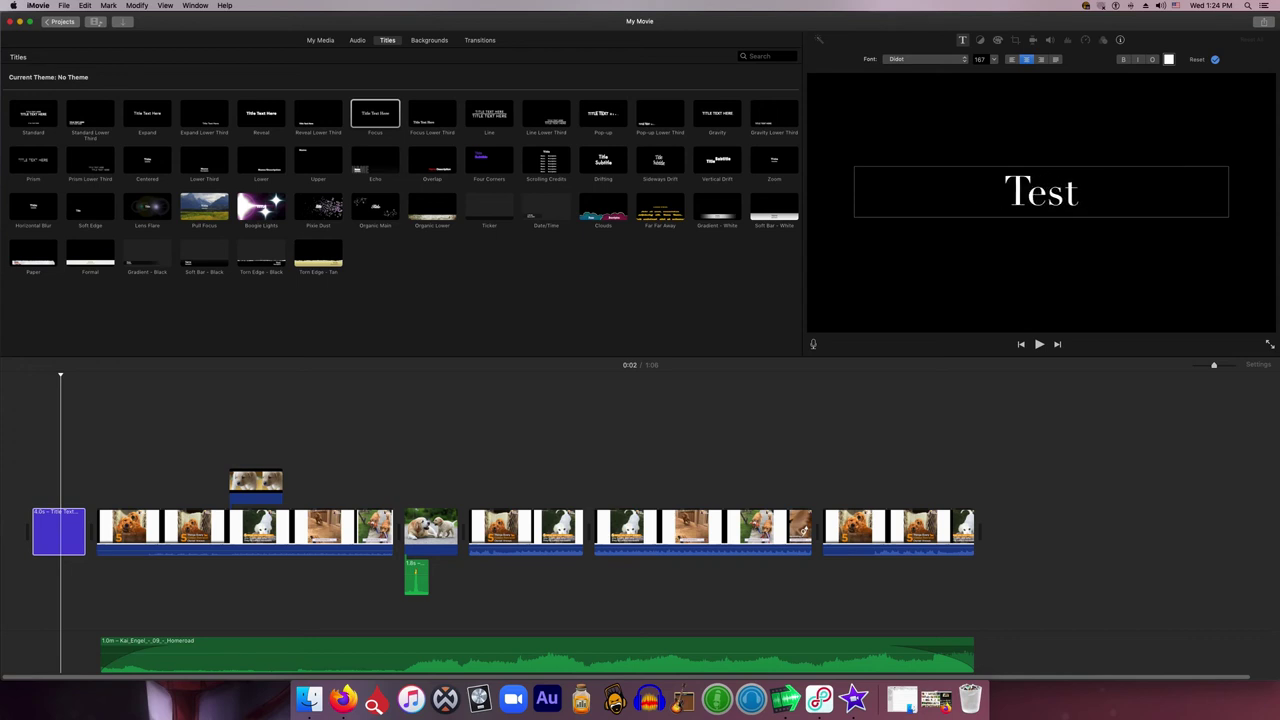
key(BackSpace)
key(BackSpace)
key(BackSpace)
key(BackSpace)
text(Dogs)
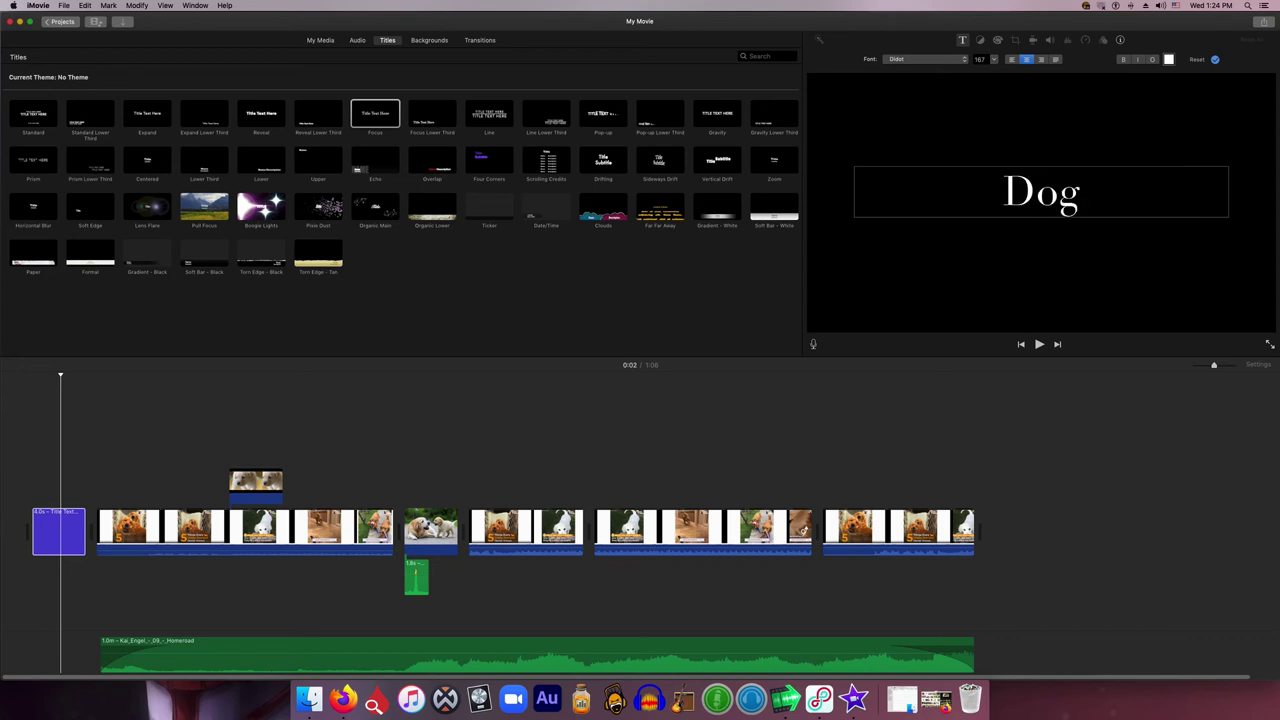
click(1169, 60)
click(102, 578)
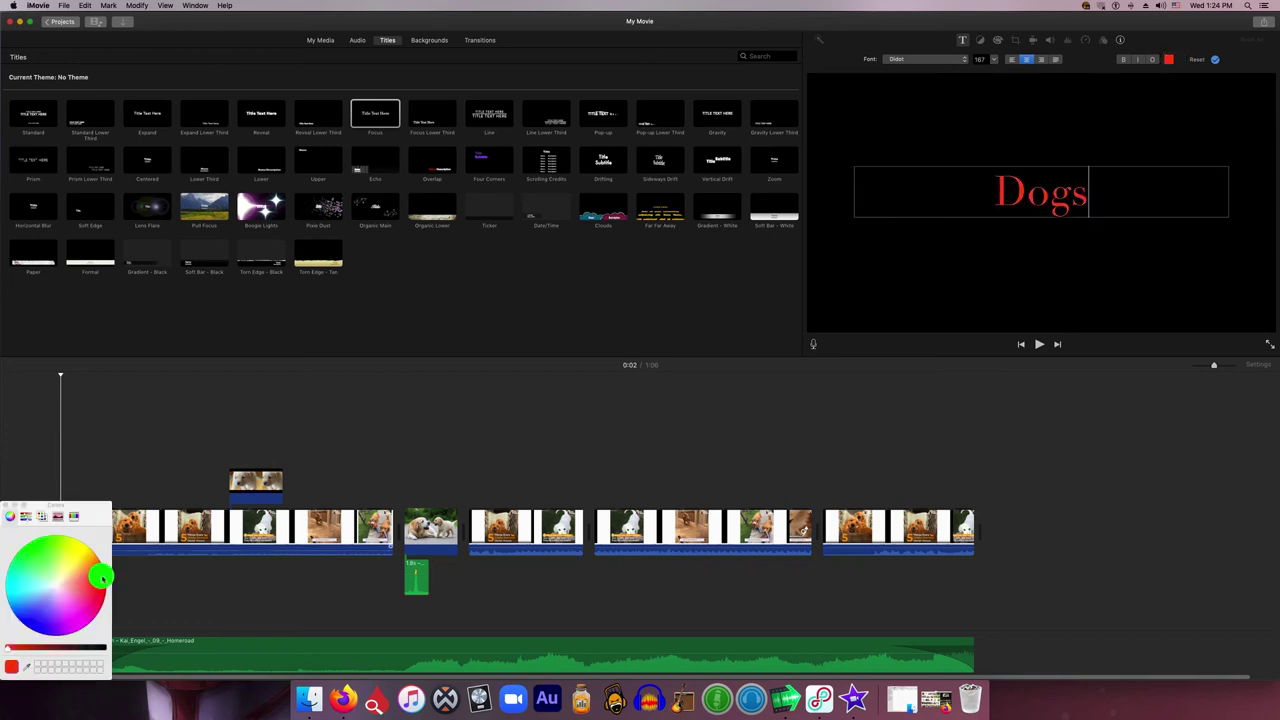
drag(102, 584, 103, 592)
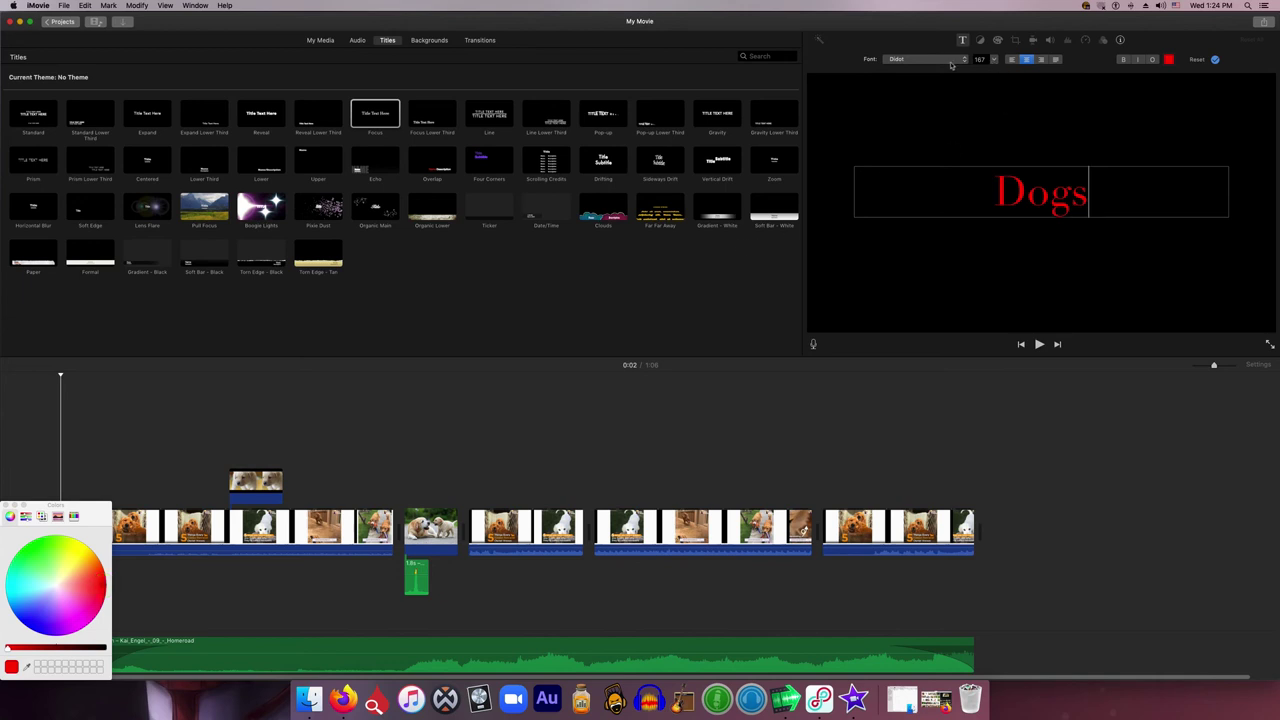
click(1215, 60)
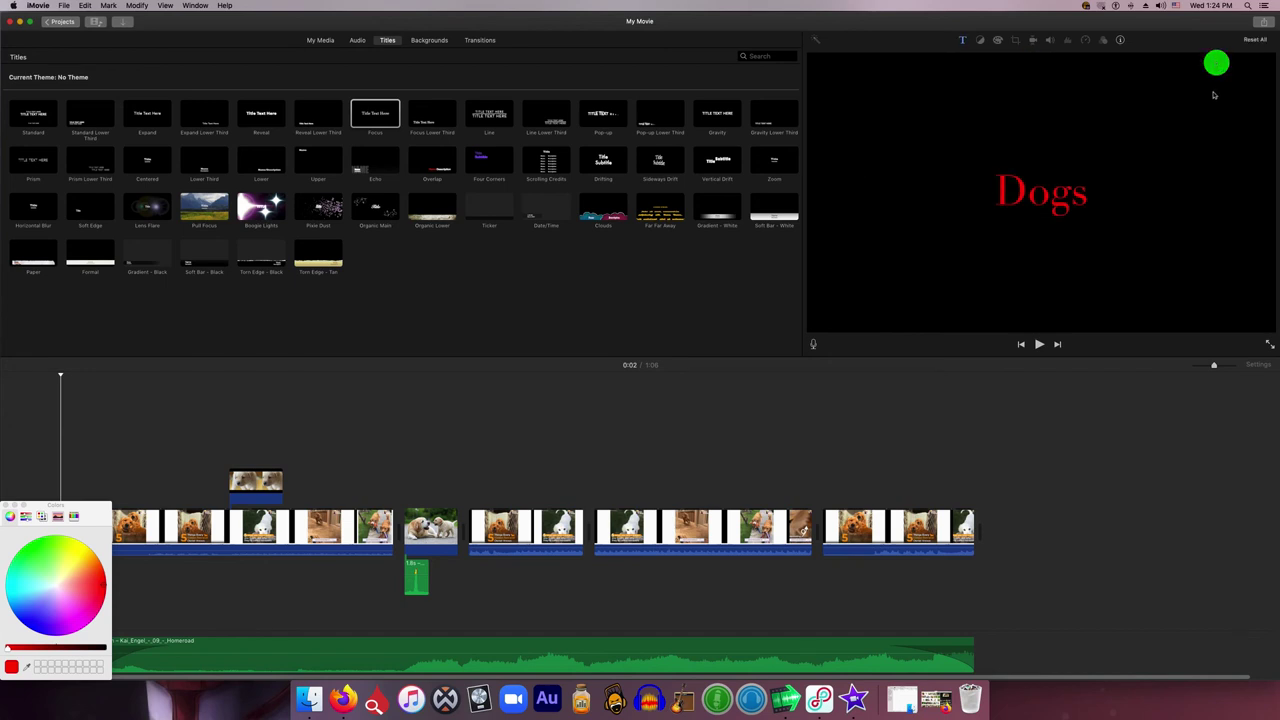
- Close the colour panel and play the opening title to check it
click(126, 437)
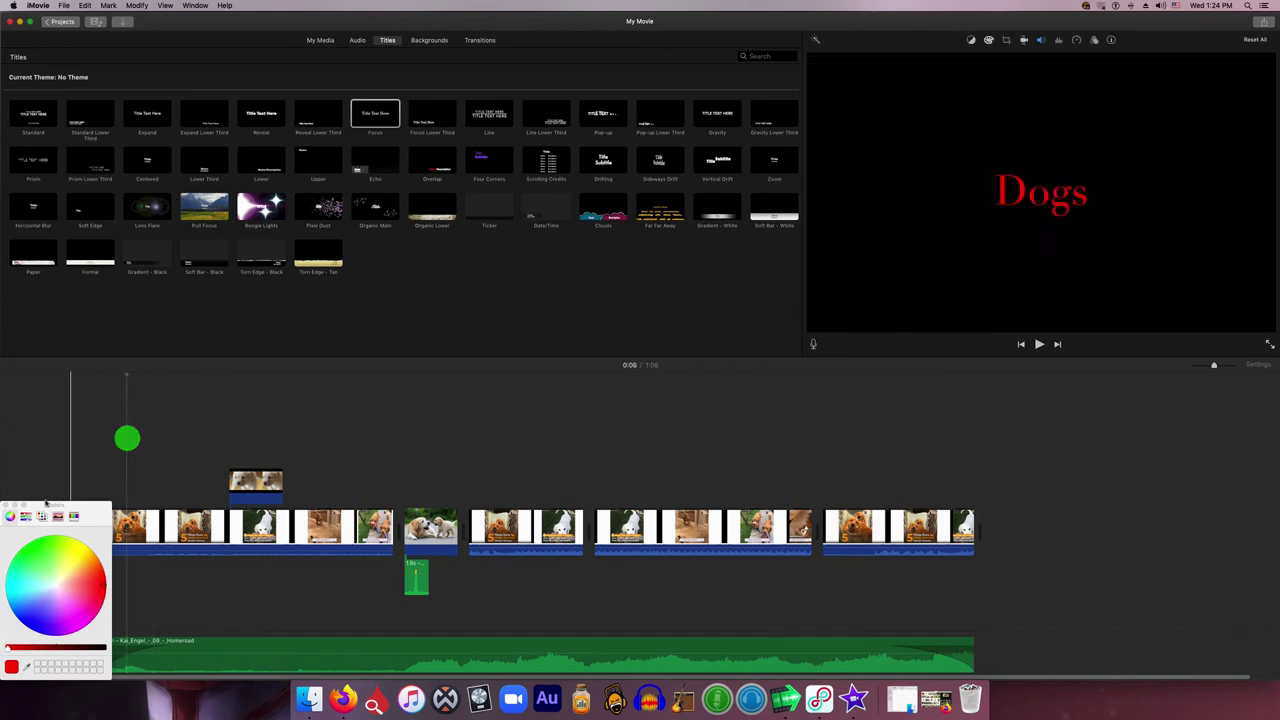
click(8, 506)
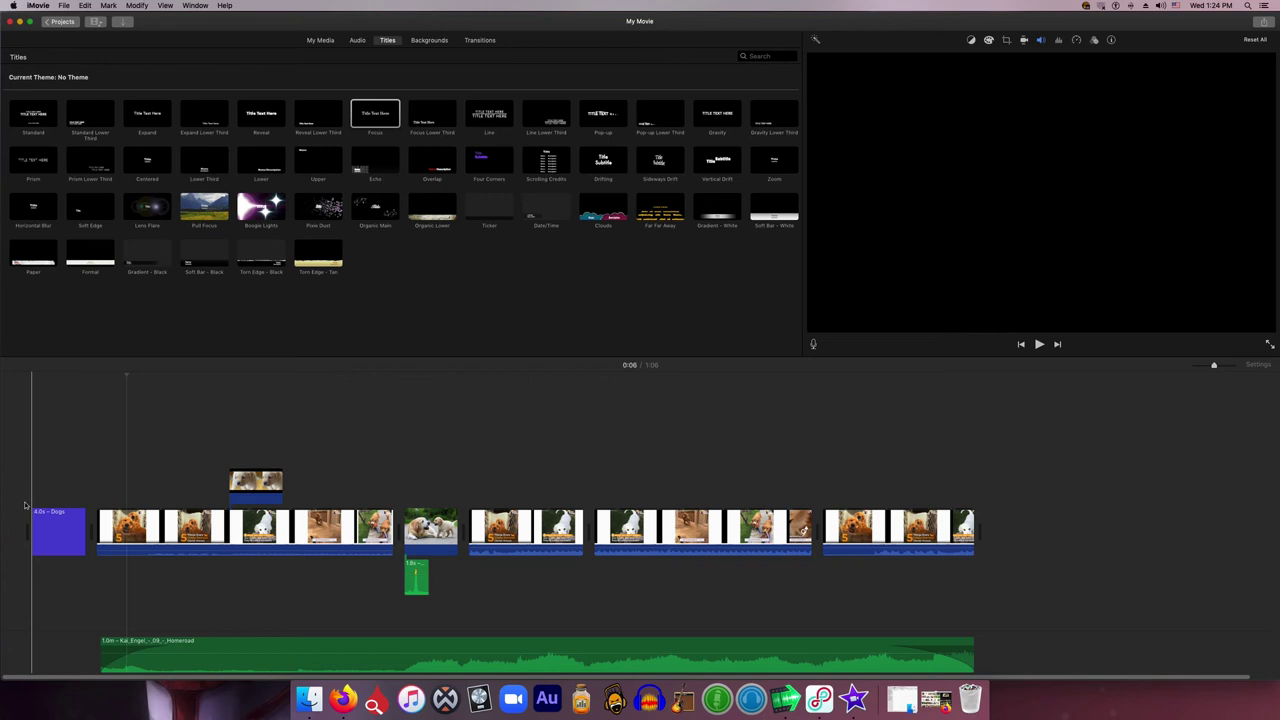
key(space)
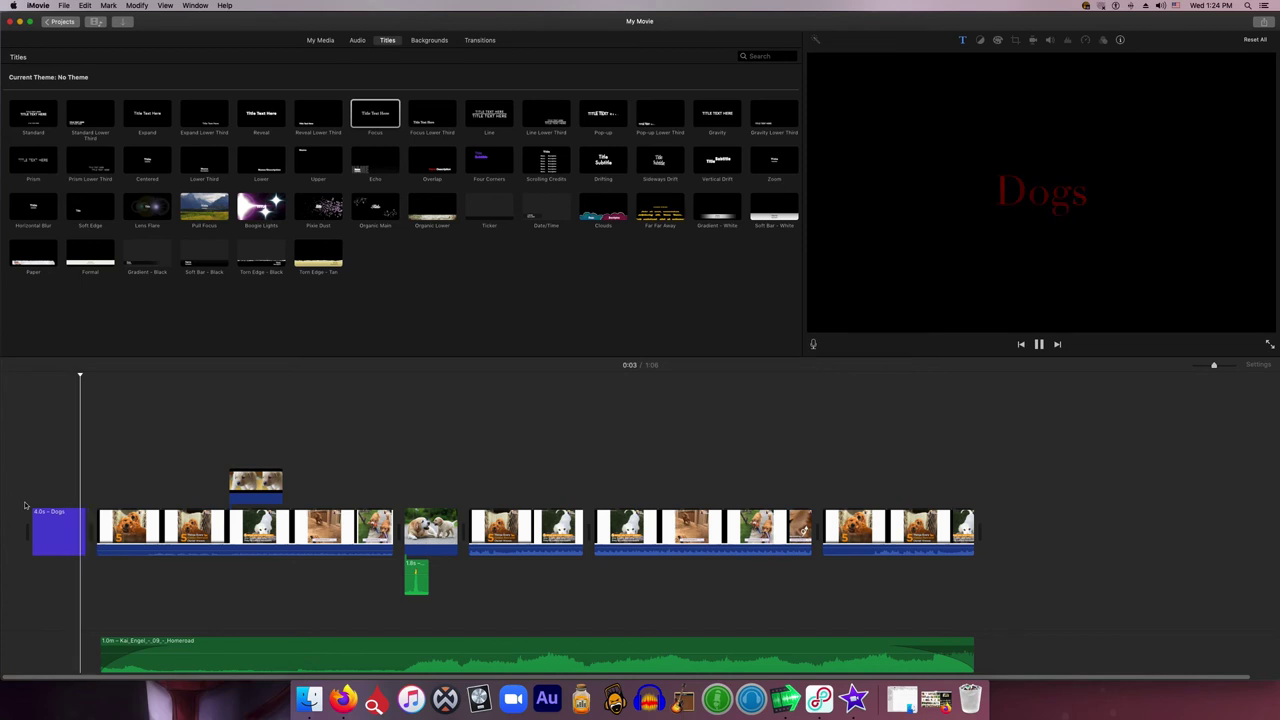
key(space)
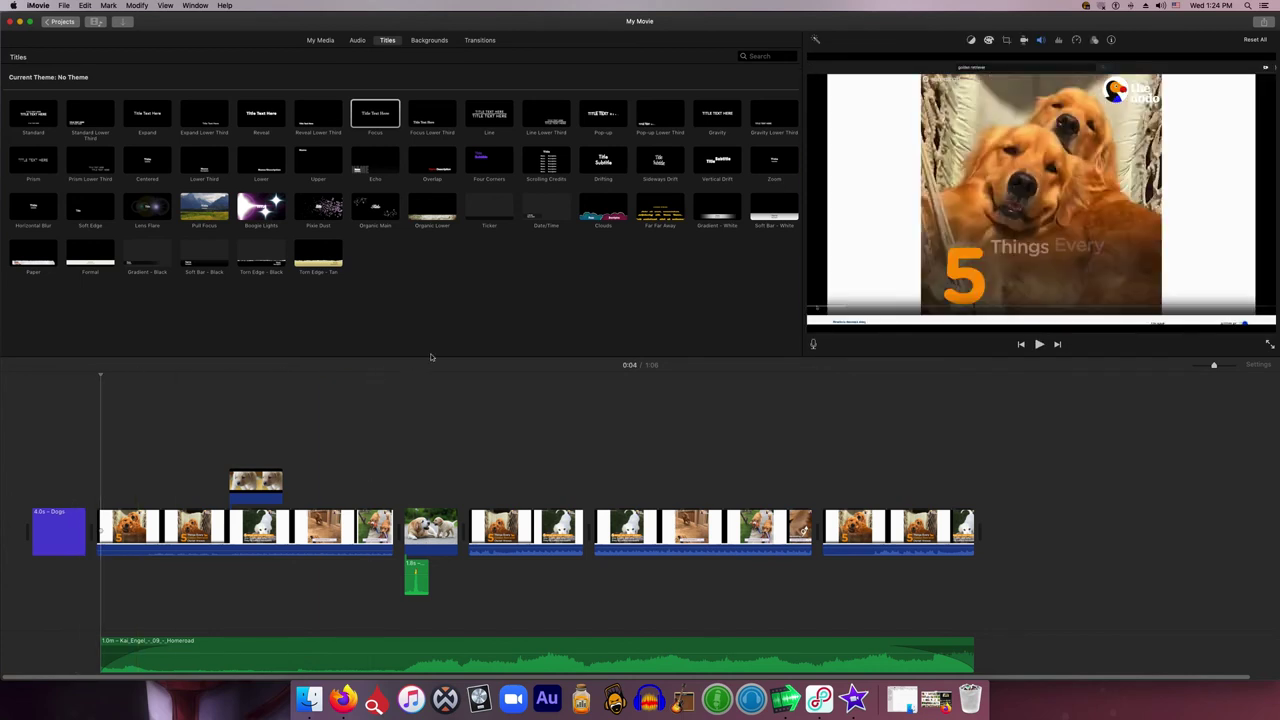
- Place a Prism title over the first dog clip reading 'DOGS PART 2' in blue
click(157, 163)
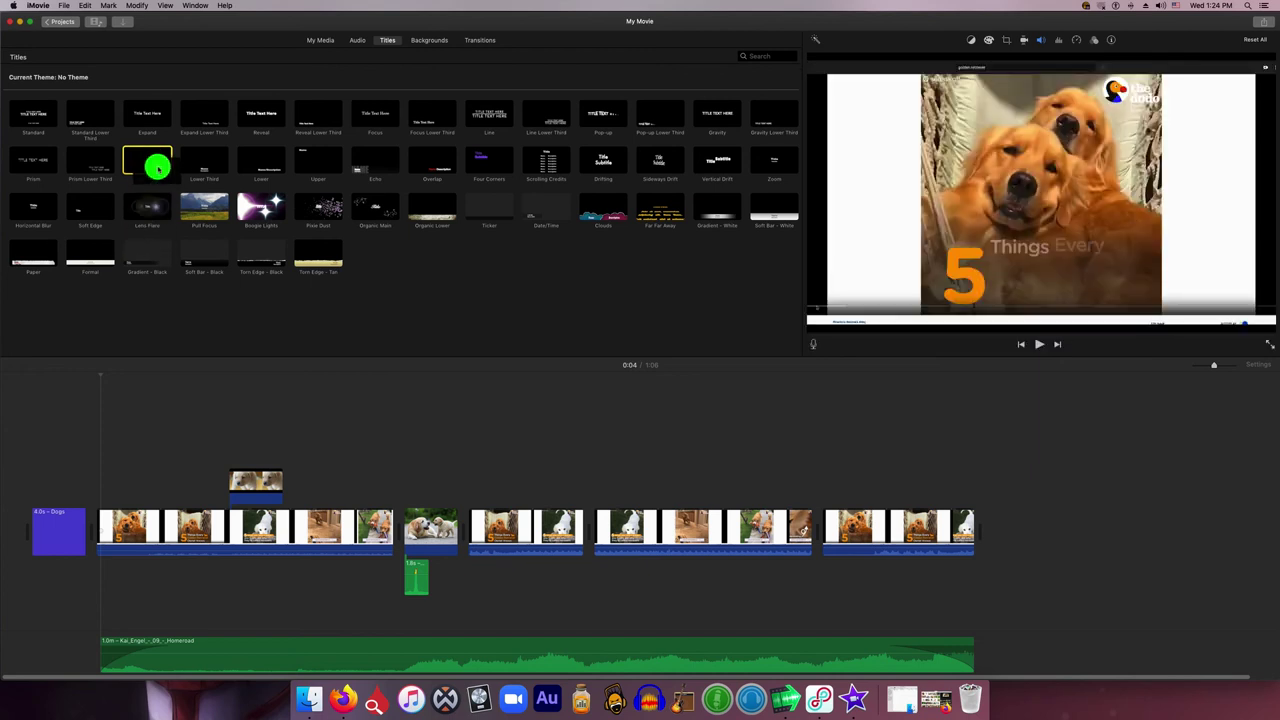
click(30, 160)
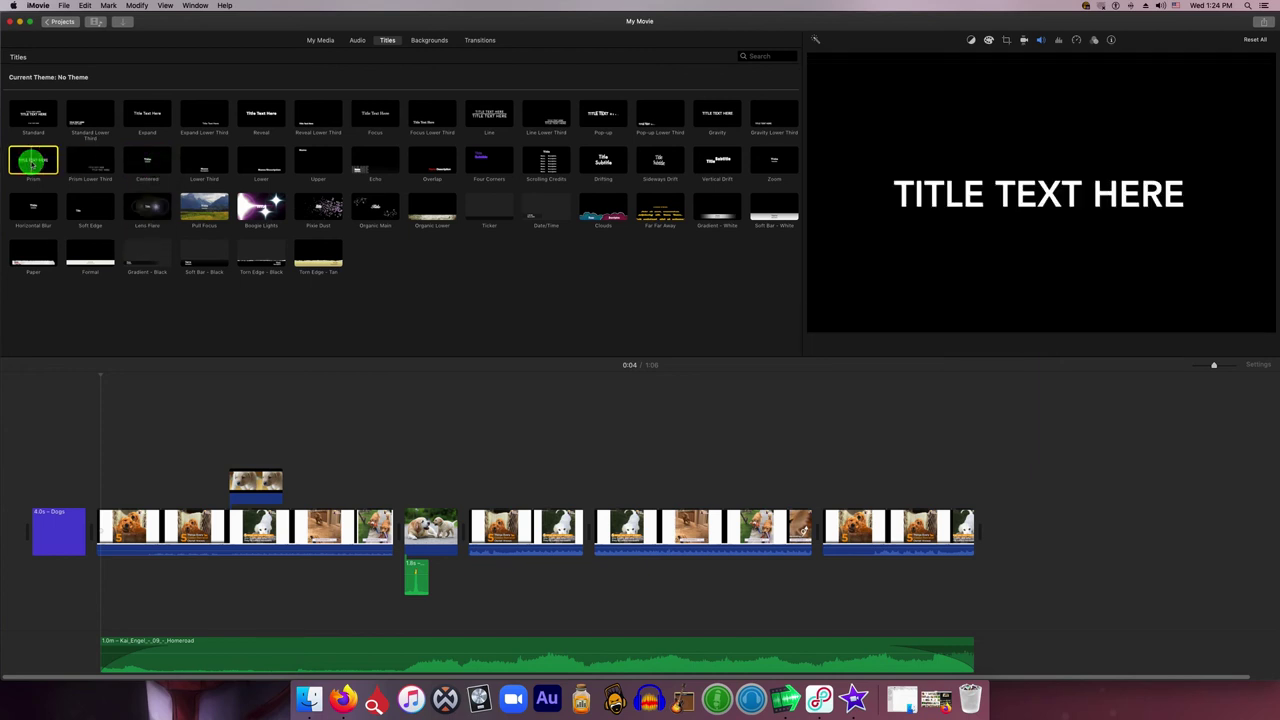
drag(55, 246, 121, 485)
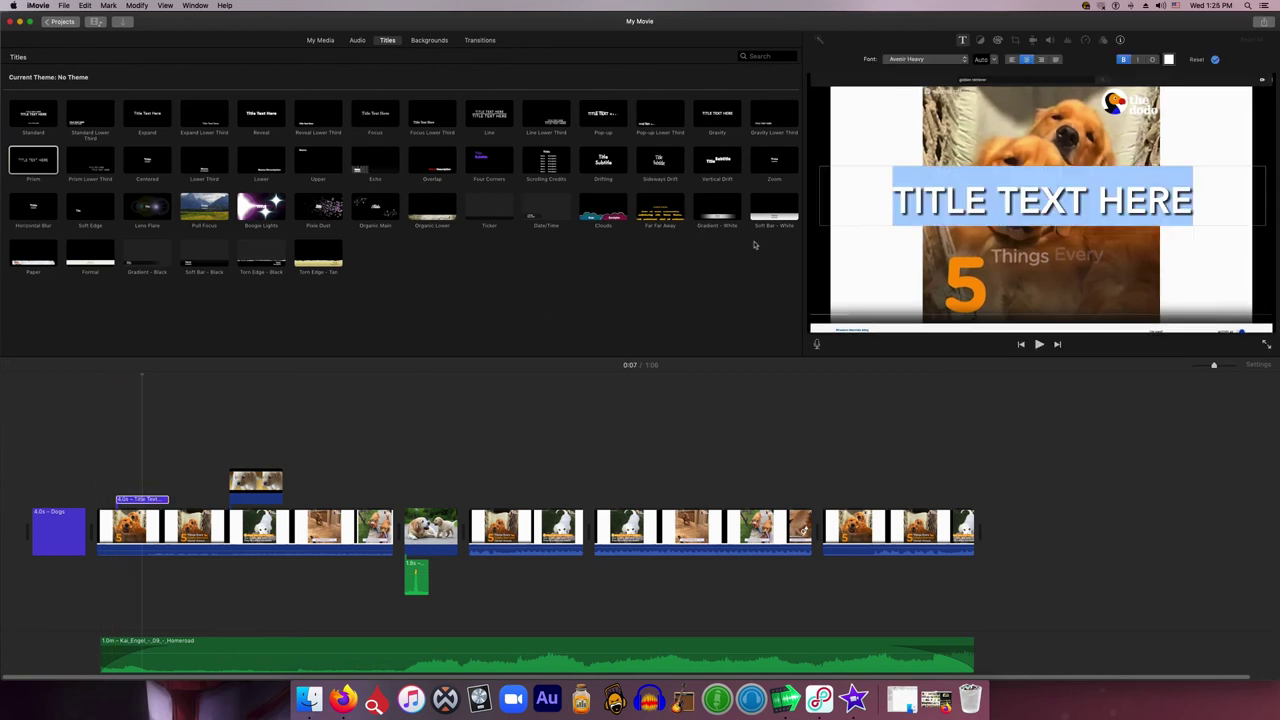
text(D)
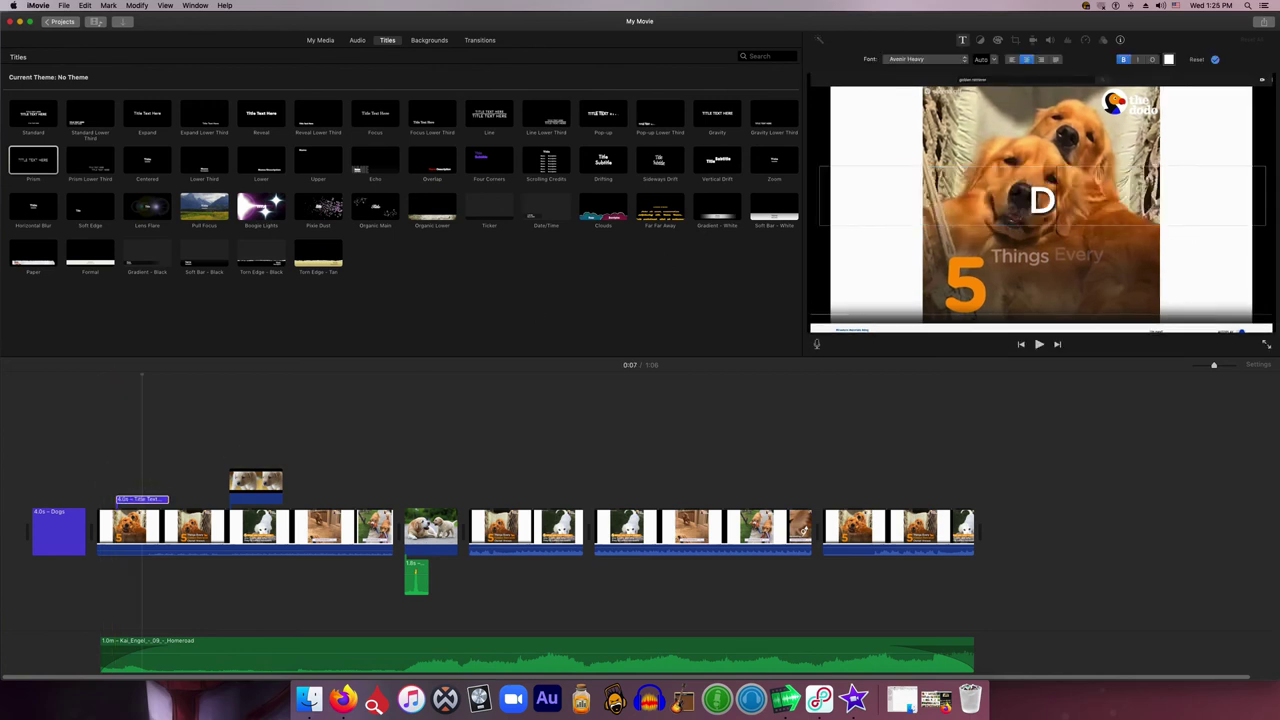
text(OGS PART 2)
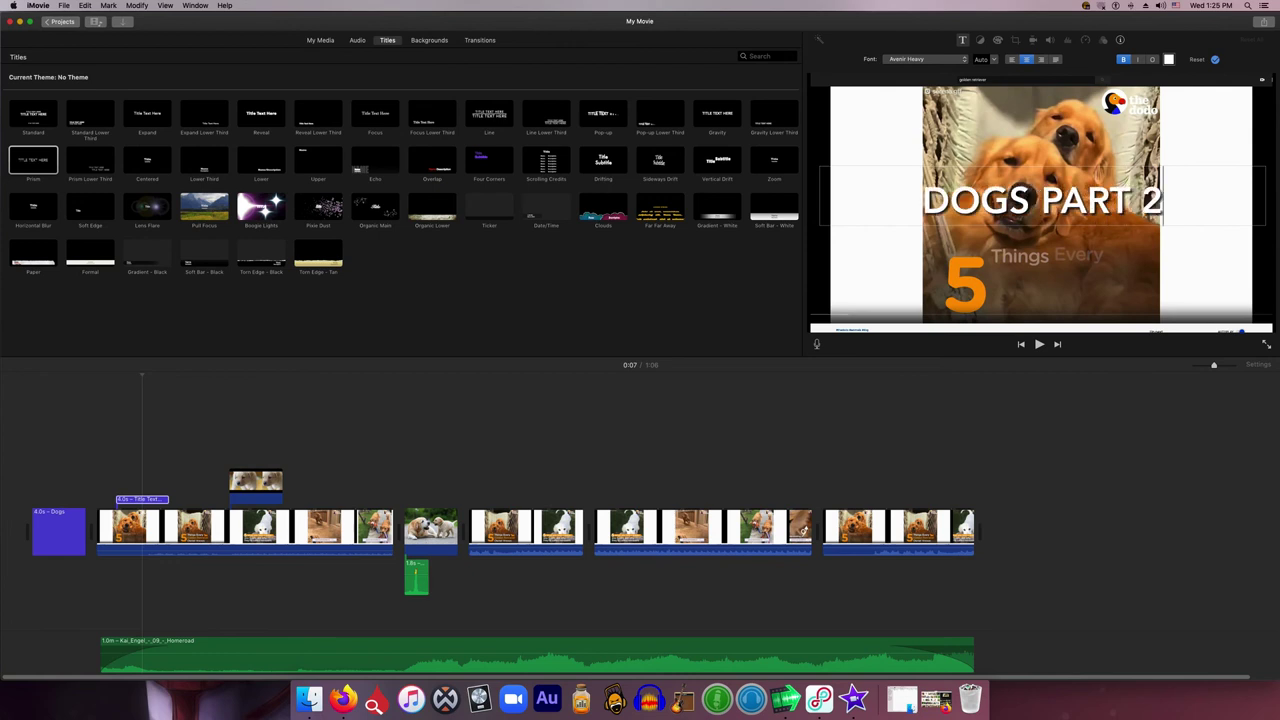
click(1168, 61)
drag(47, 601, 35, 630)
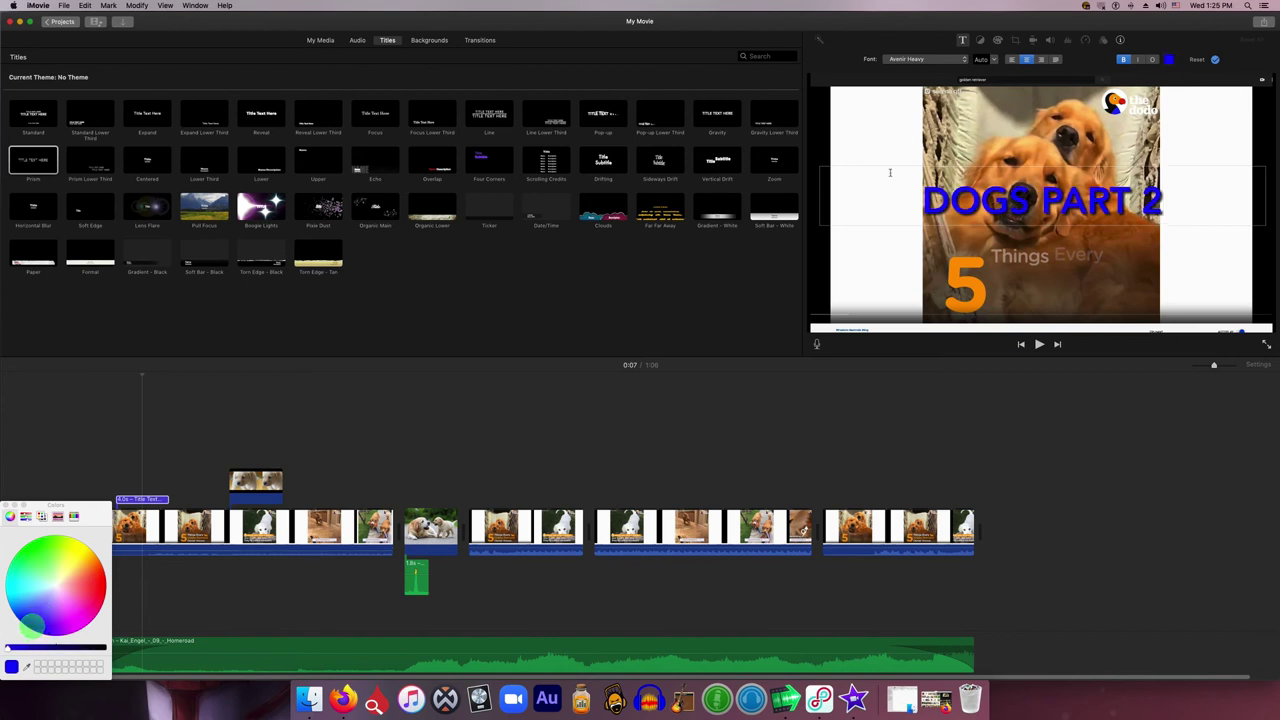
click(1216, 60)
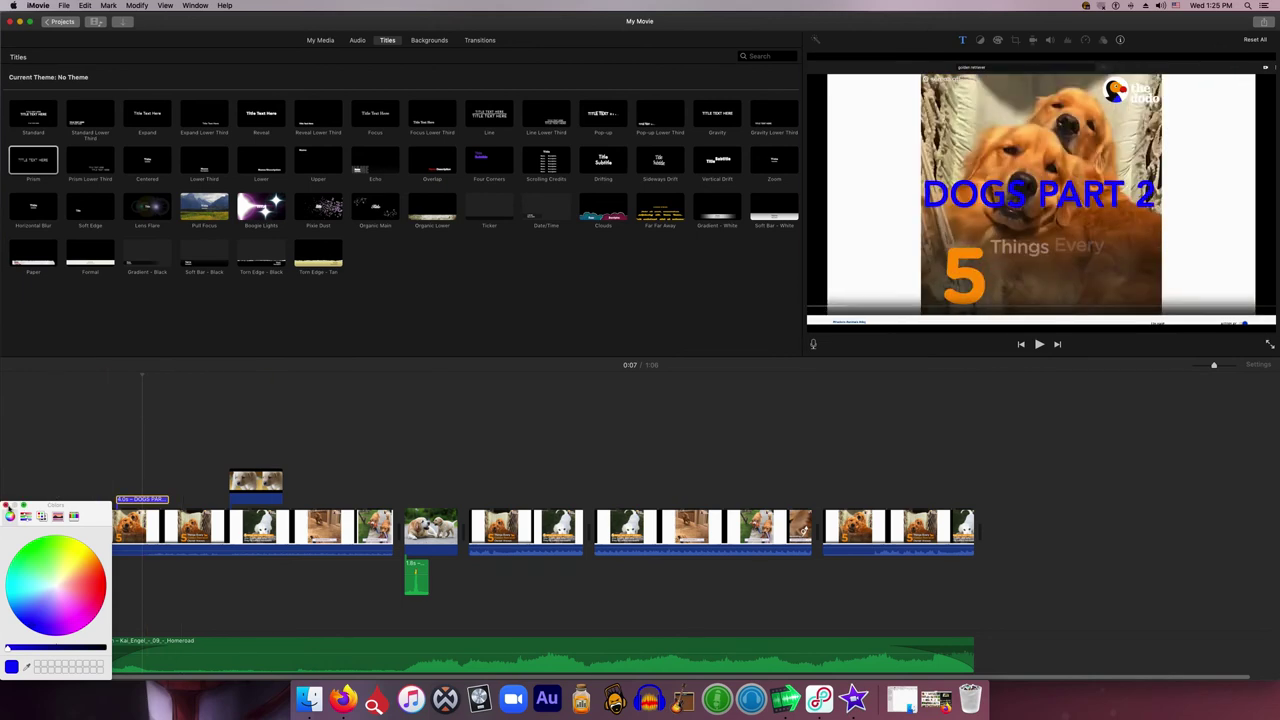
click(7, 509)
- Play back from the first dog clip to check the DOGS PART 2 title
click(100, 440)
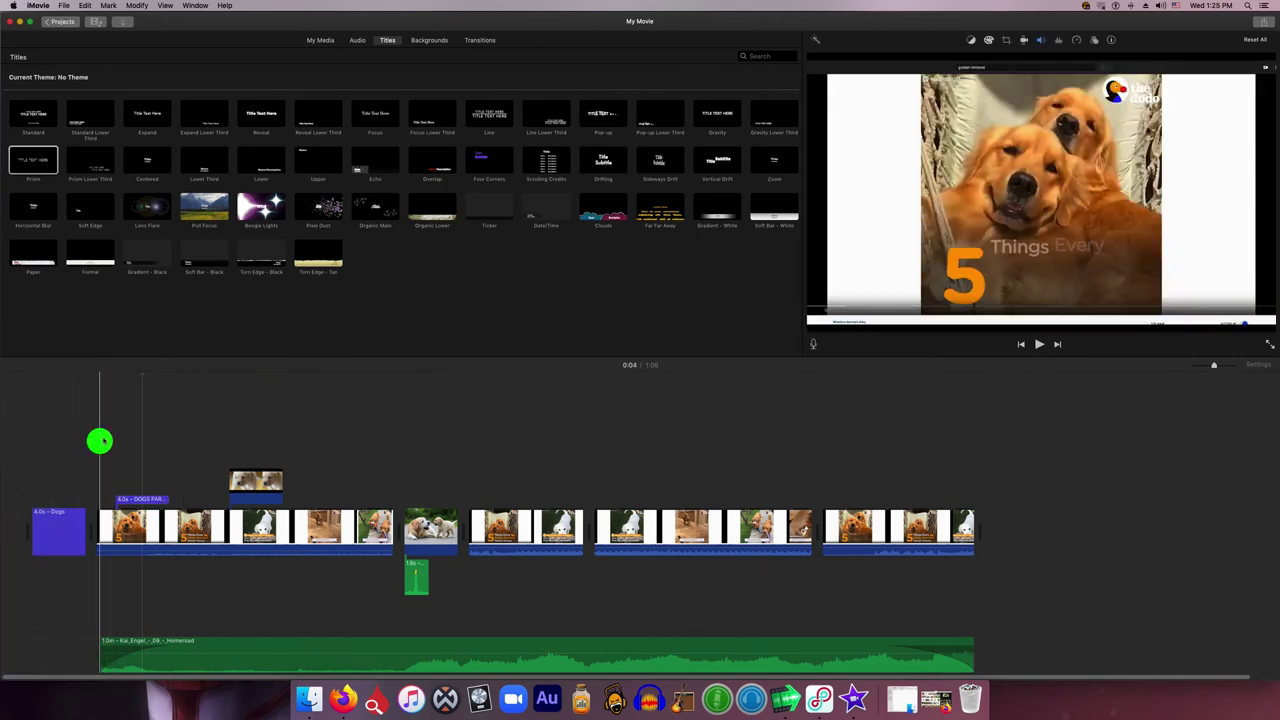
key(space)
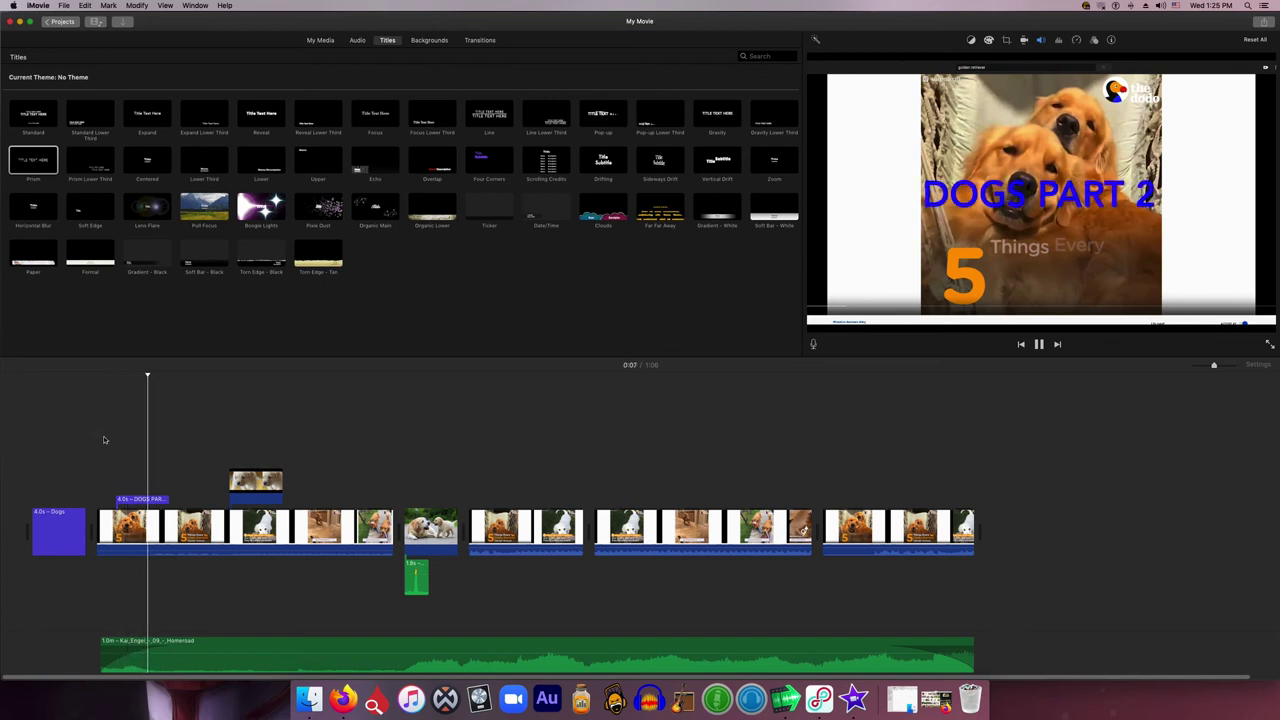
key(space)
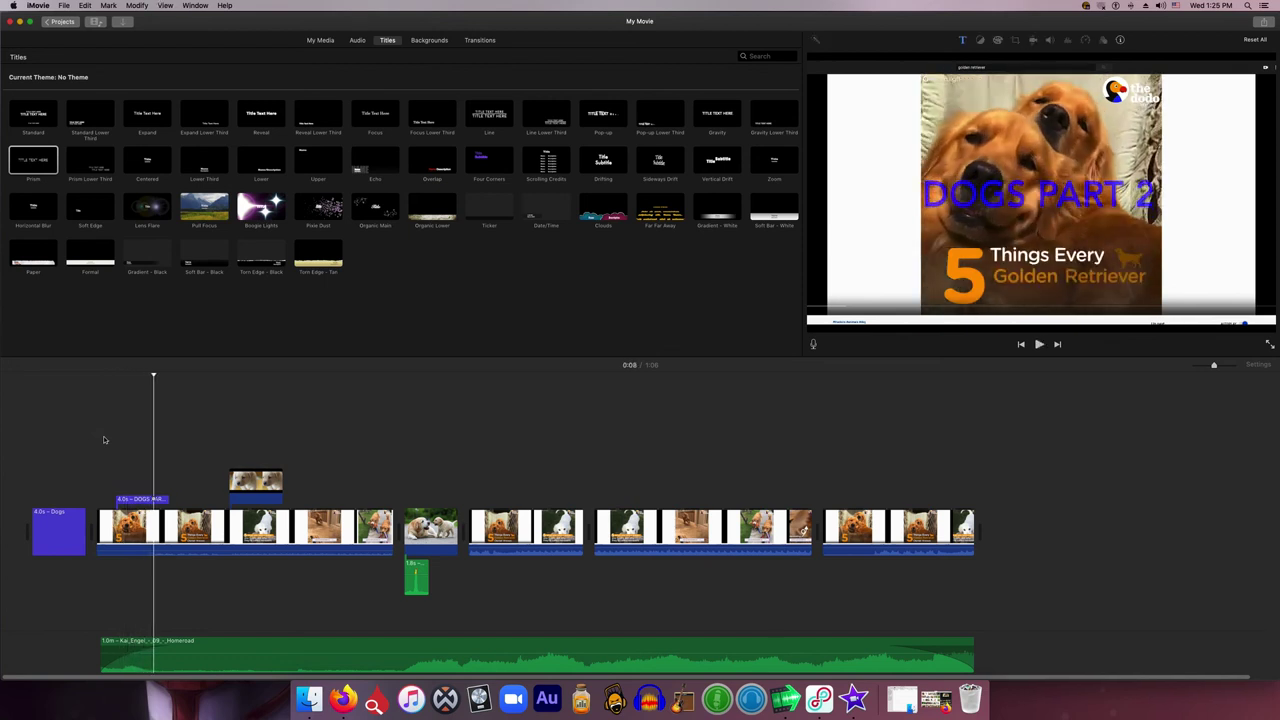
key(space)
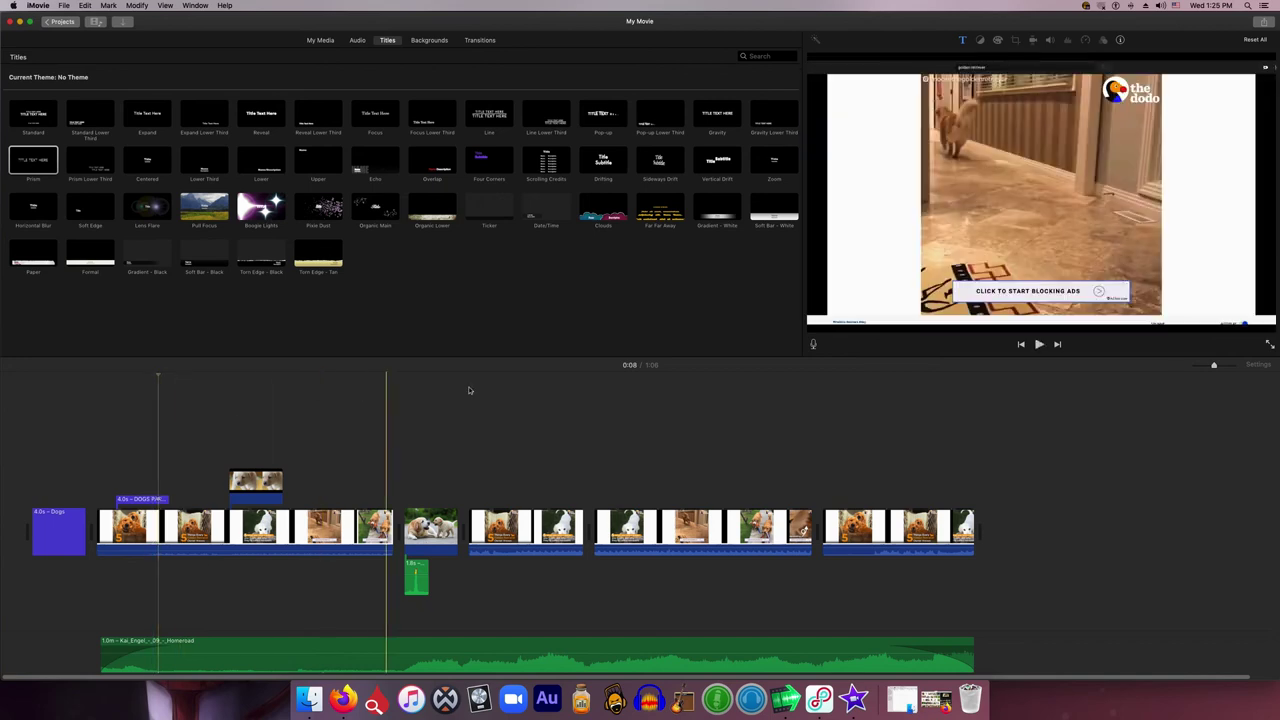
click(549, 164)
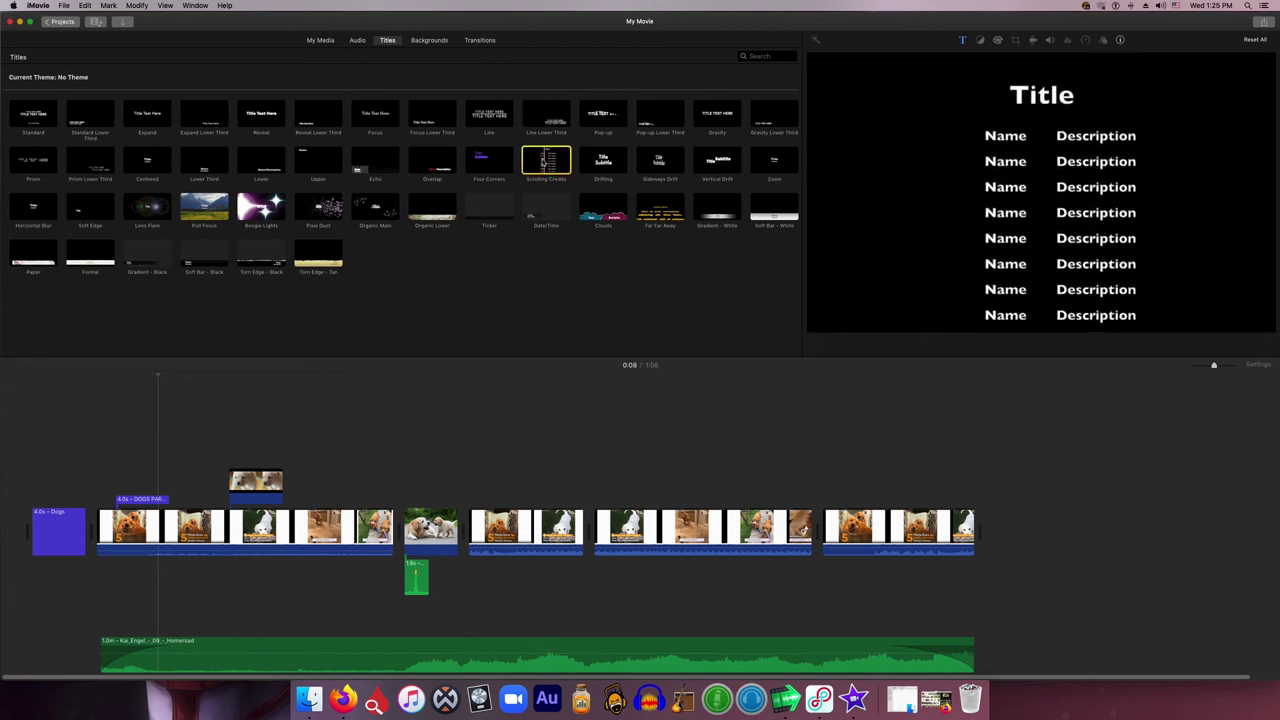
- Drop Scrolling Credits after the last dog clip, enter 'asf' as the first name, and return to 1:02
drag(543, 163, 993, 528)
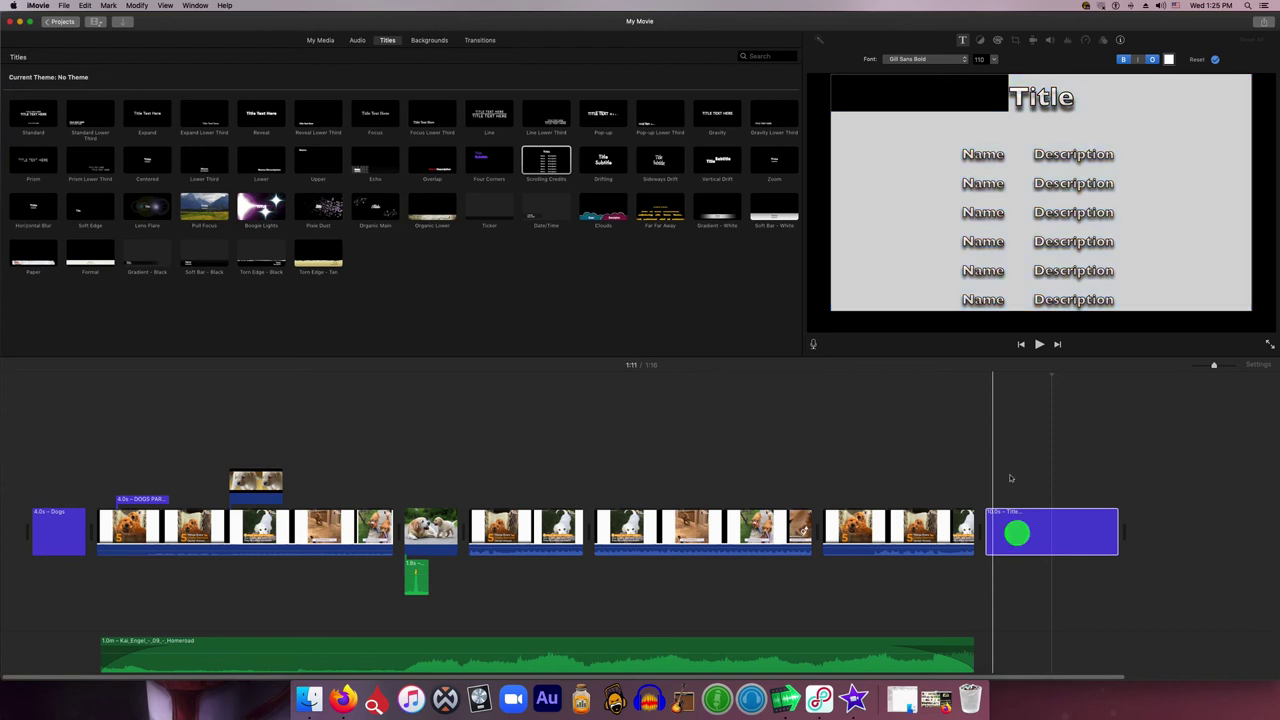
double_click(983, 154)
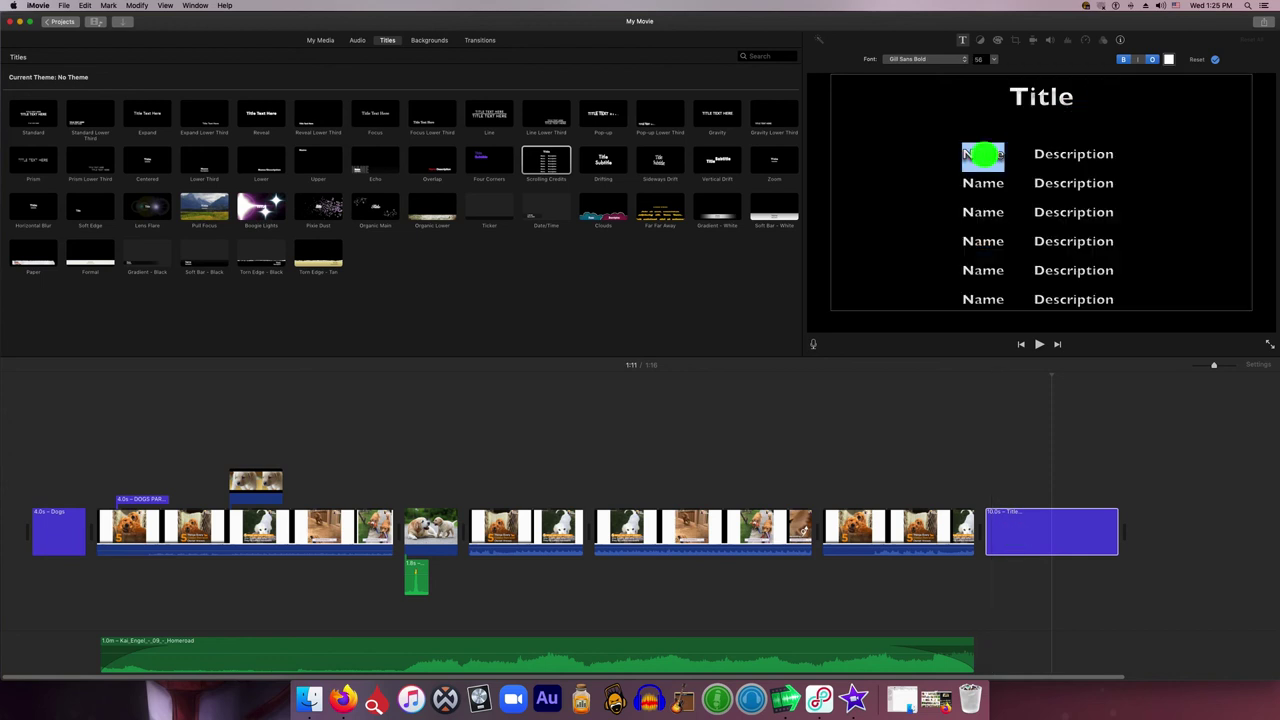
text(asf)
double_click(1058, 154)
click(1058, 154)
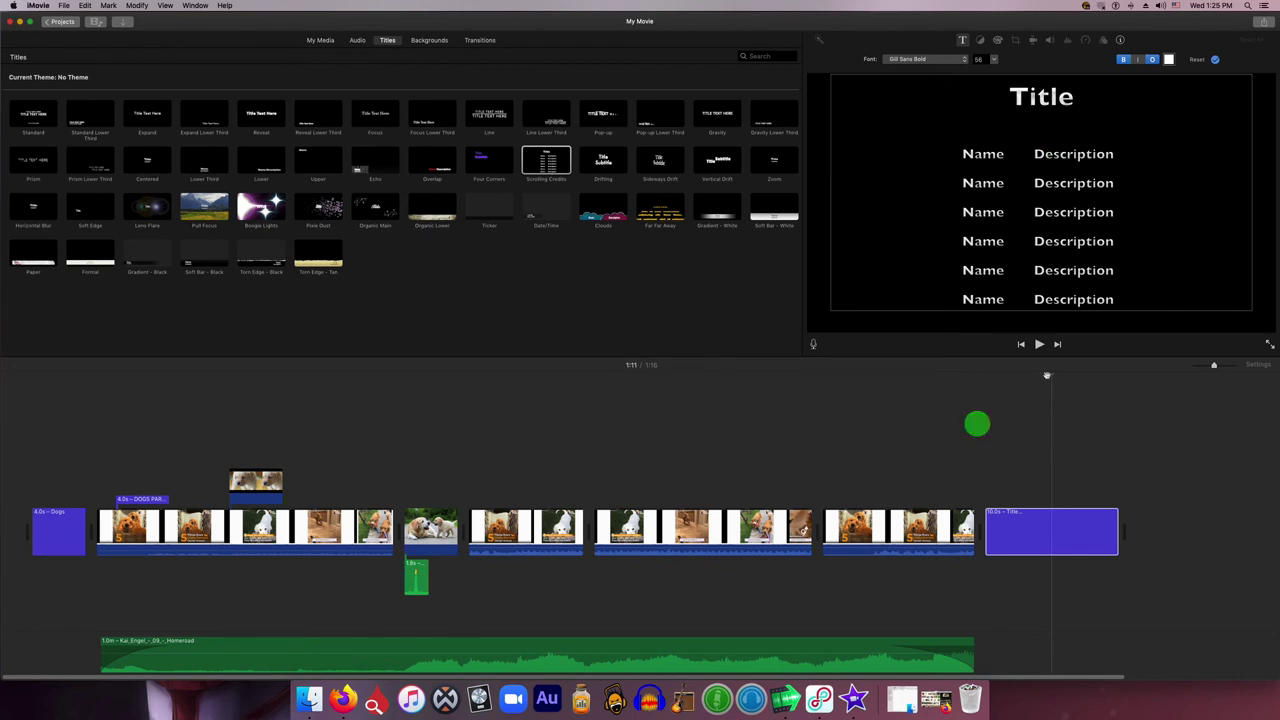
drag(1008, 380, 920, 385)
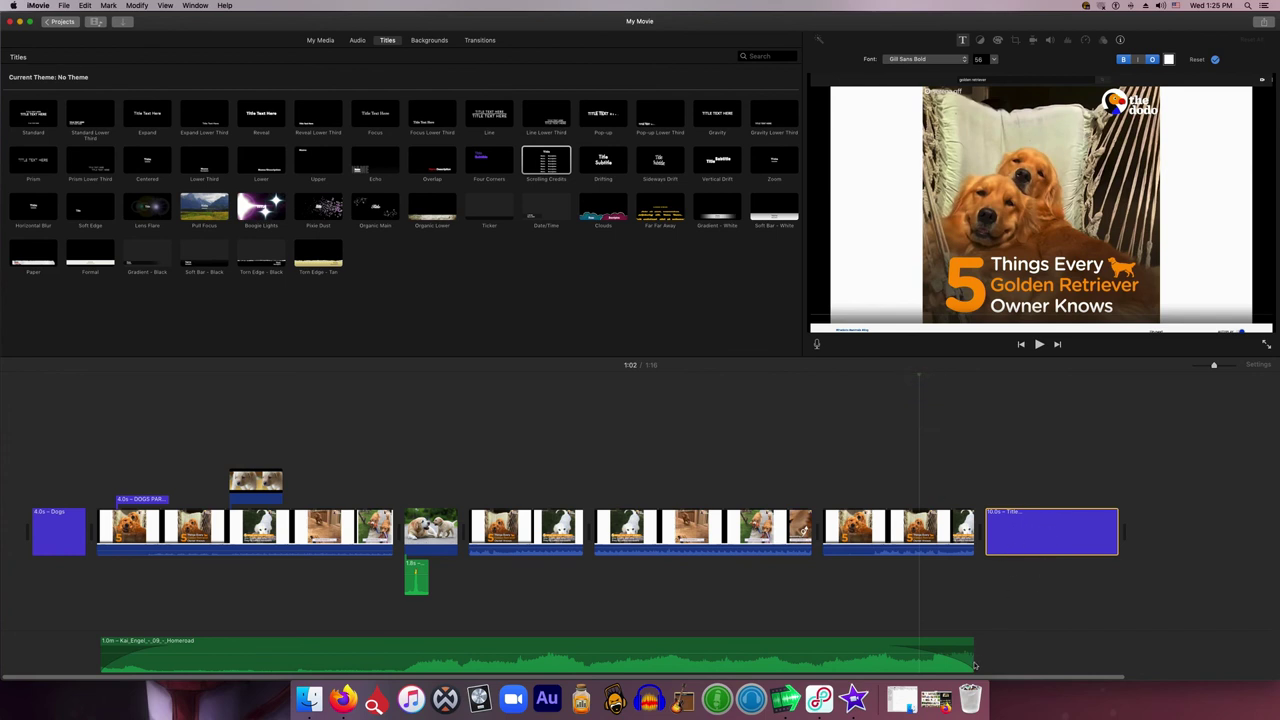
- Drag the background music's right edge out to the end of the credits title
click(943, 667)
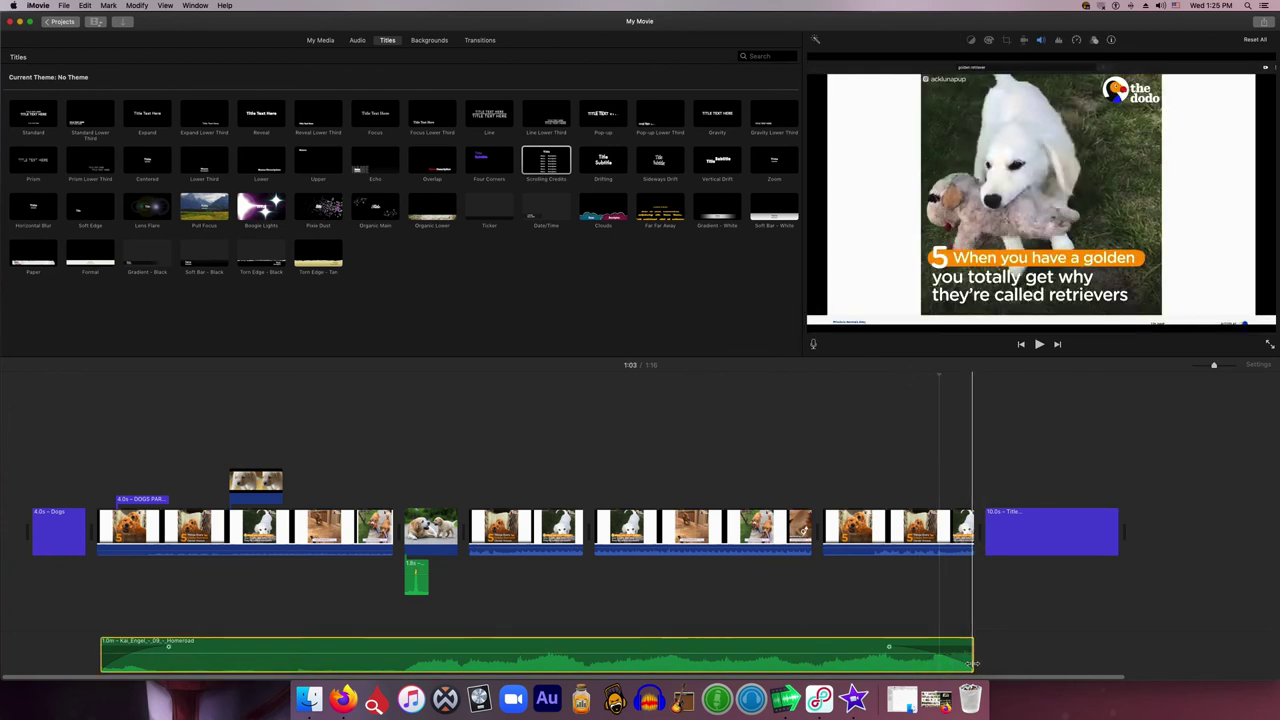
drag(972, 663, 1121, 661)
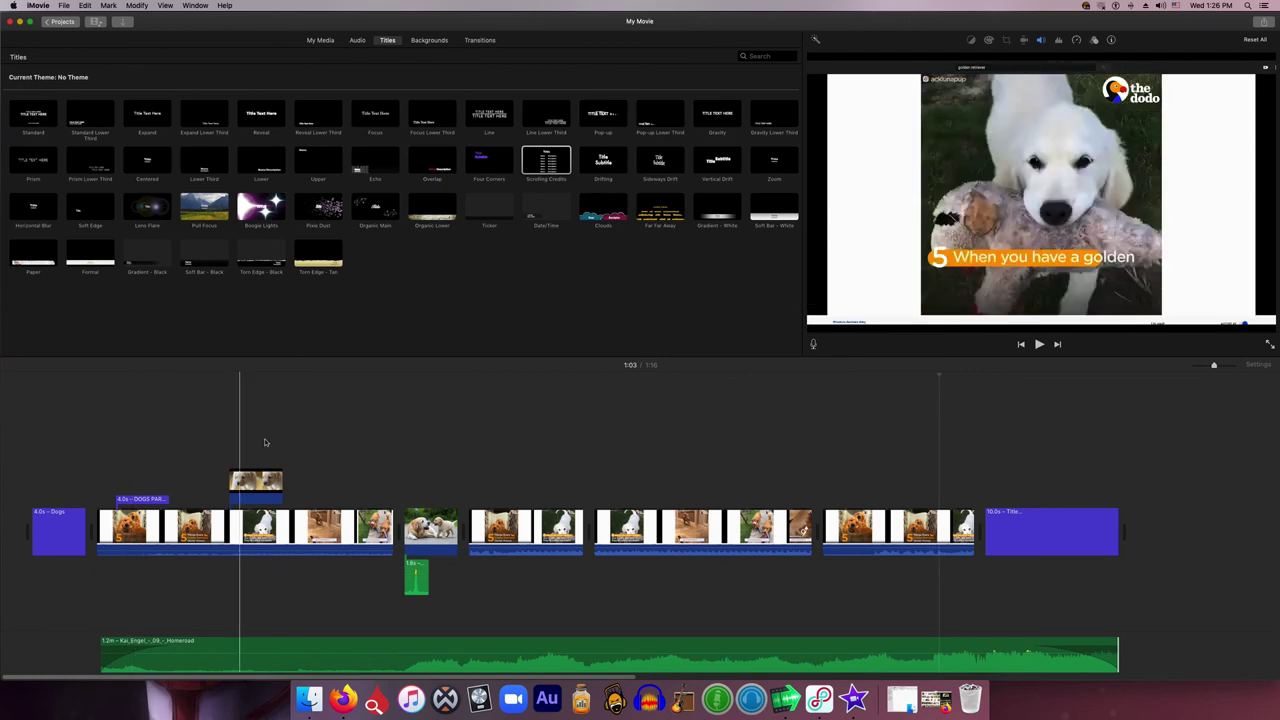
click(479, 40)
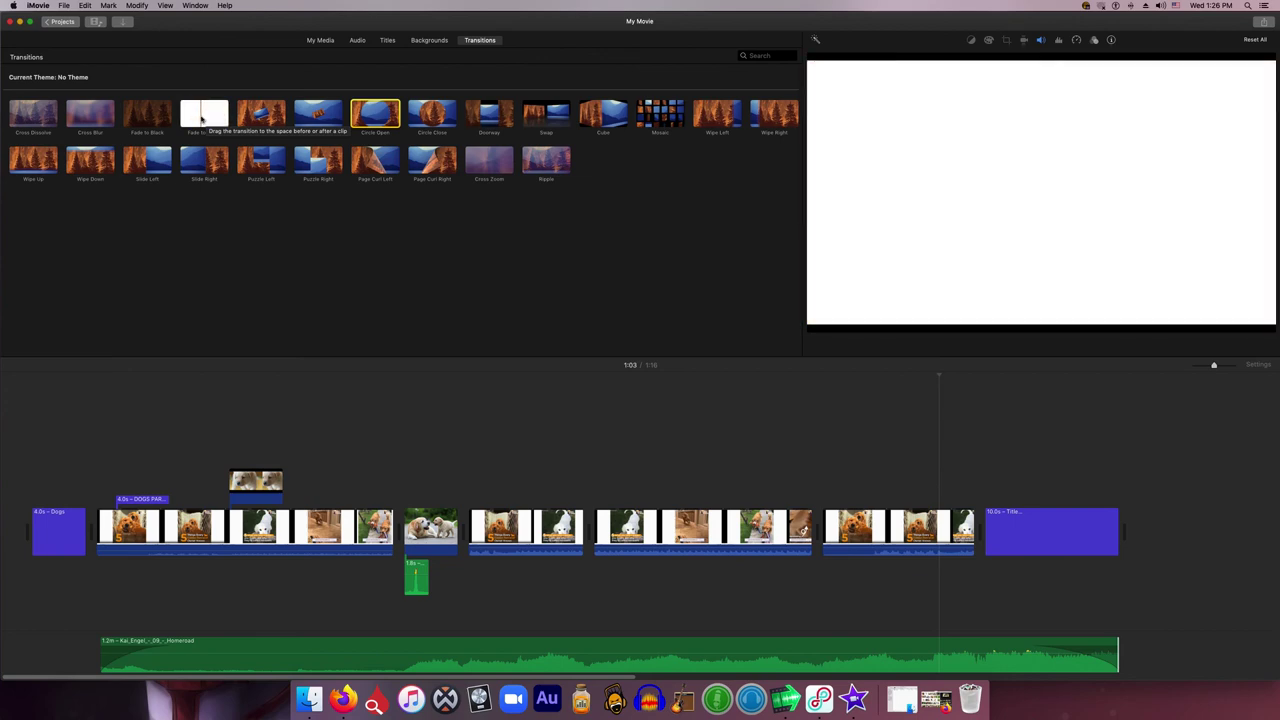
- Add a Fade to White transition after the opening Dogs title and preview it
drag(204, 118, 84, 534)
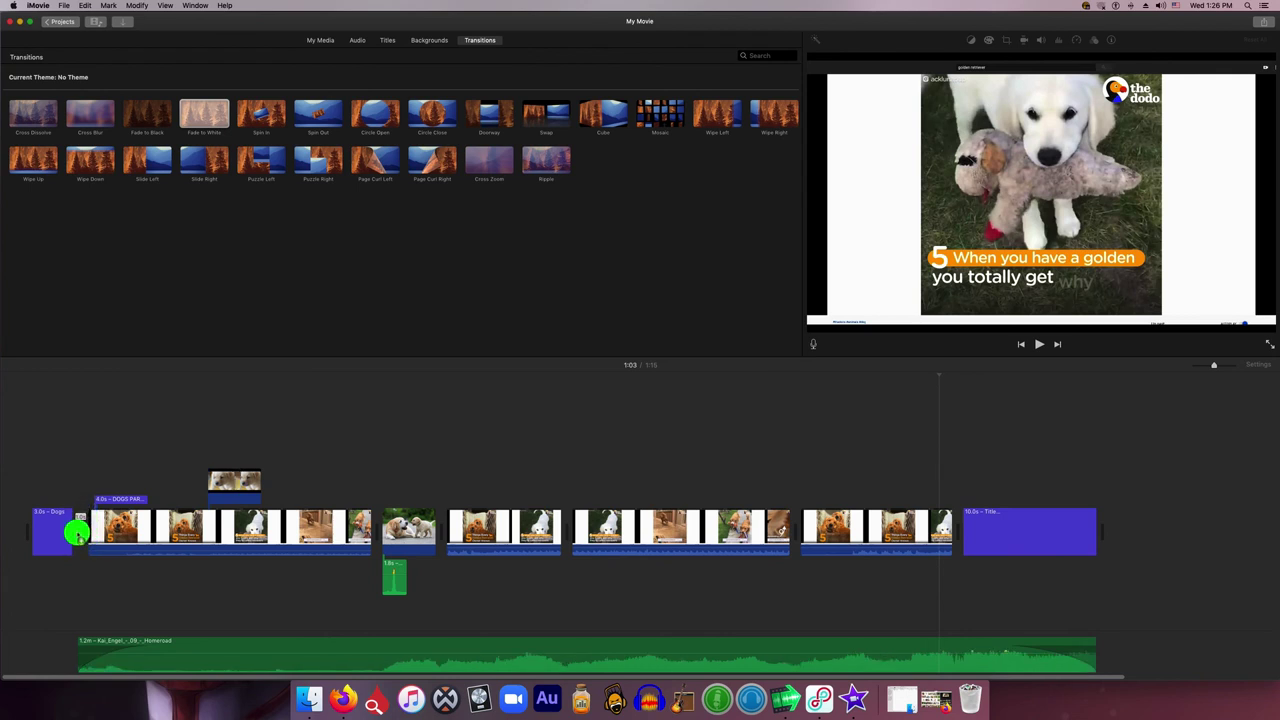
drag(75, 533, 80, 531)
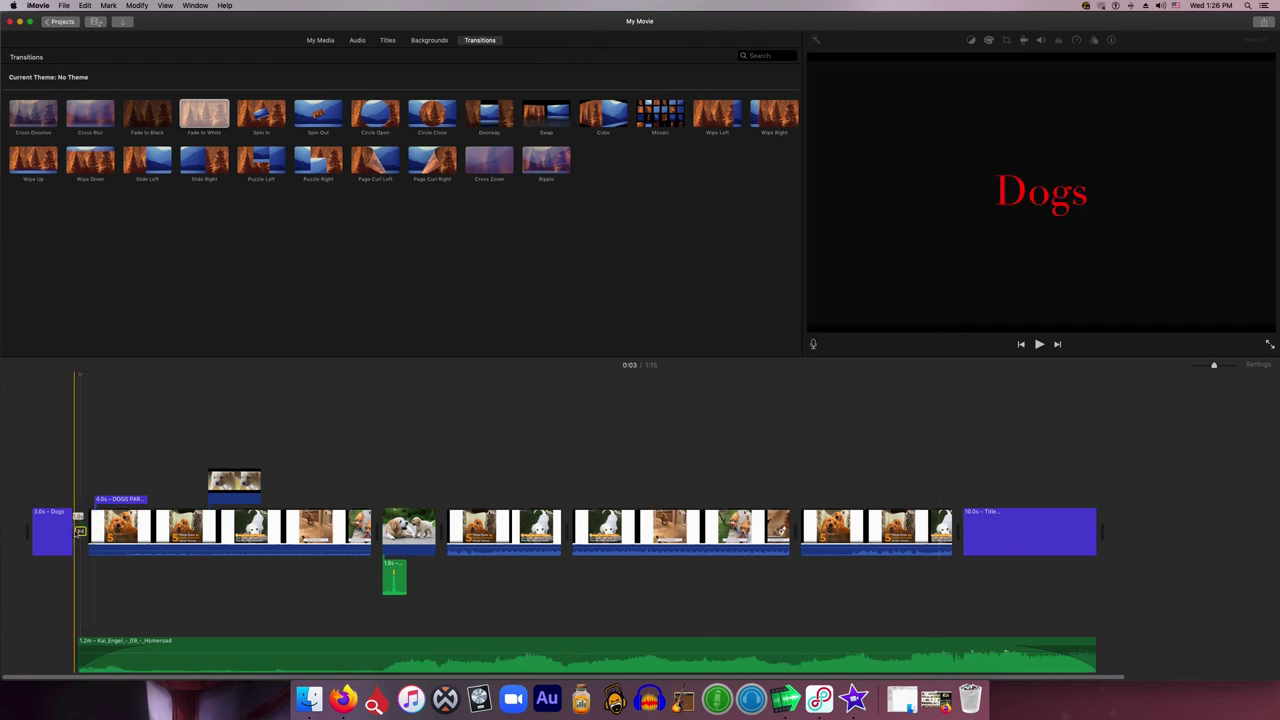
key(space)
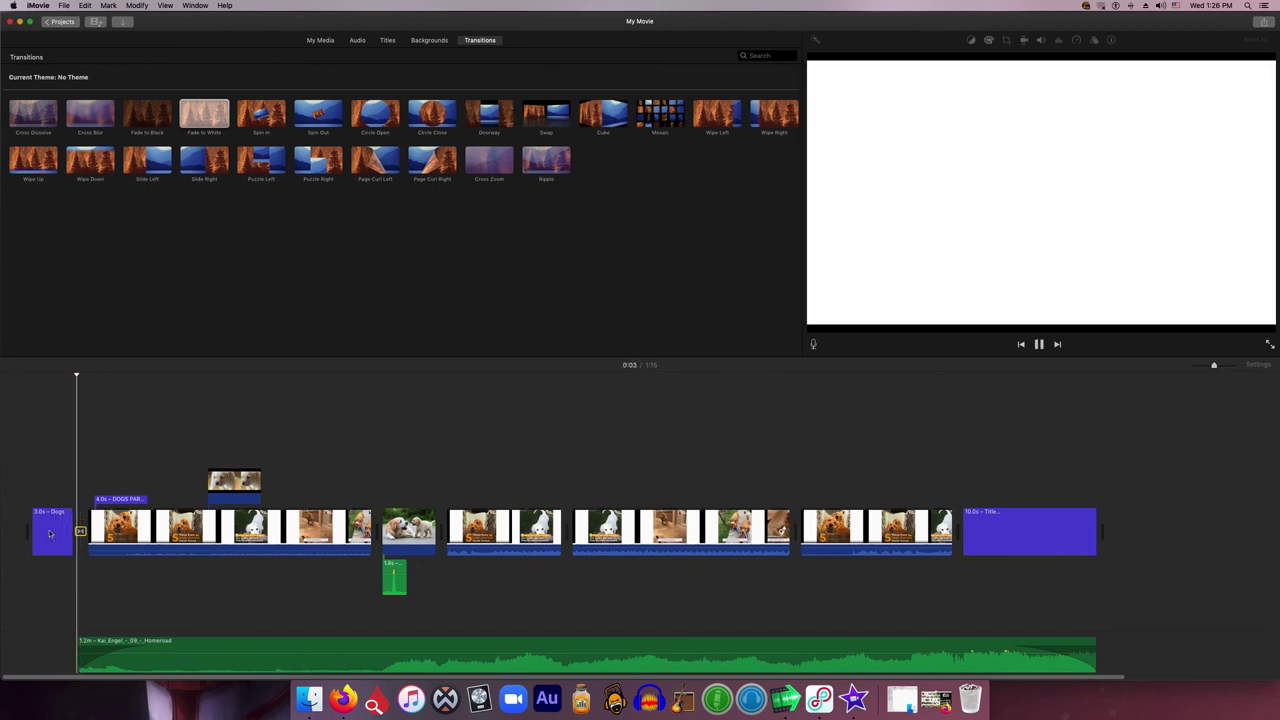
key(space)
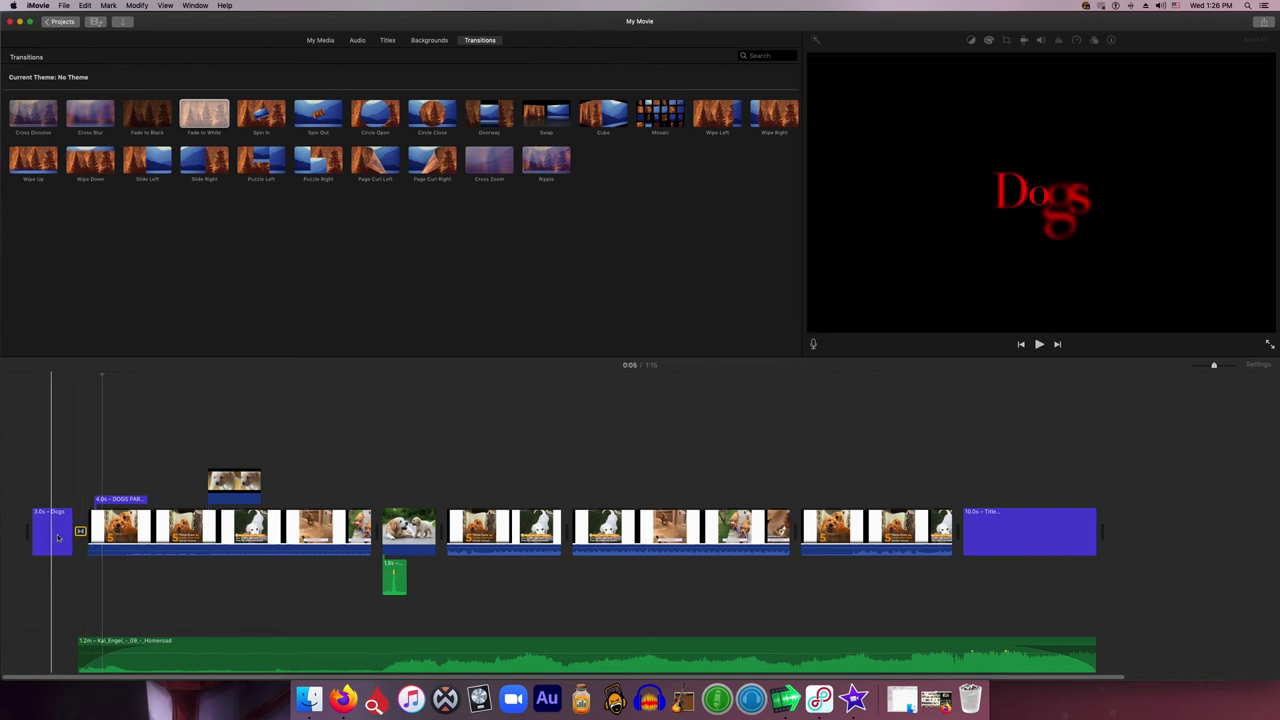
- Move the music to start under the opening title and extend it to the credits' end
click(50, 657)
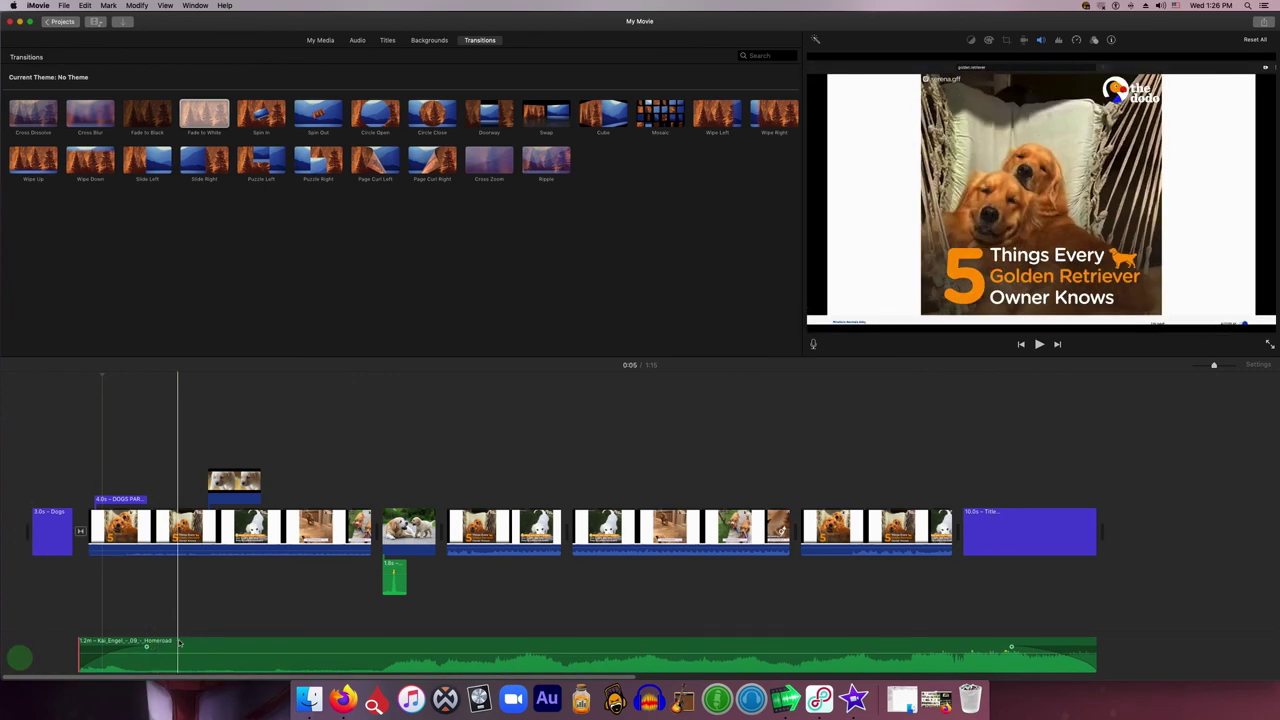
drag(177, 641, 126, 641)
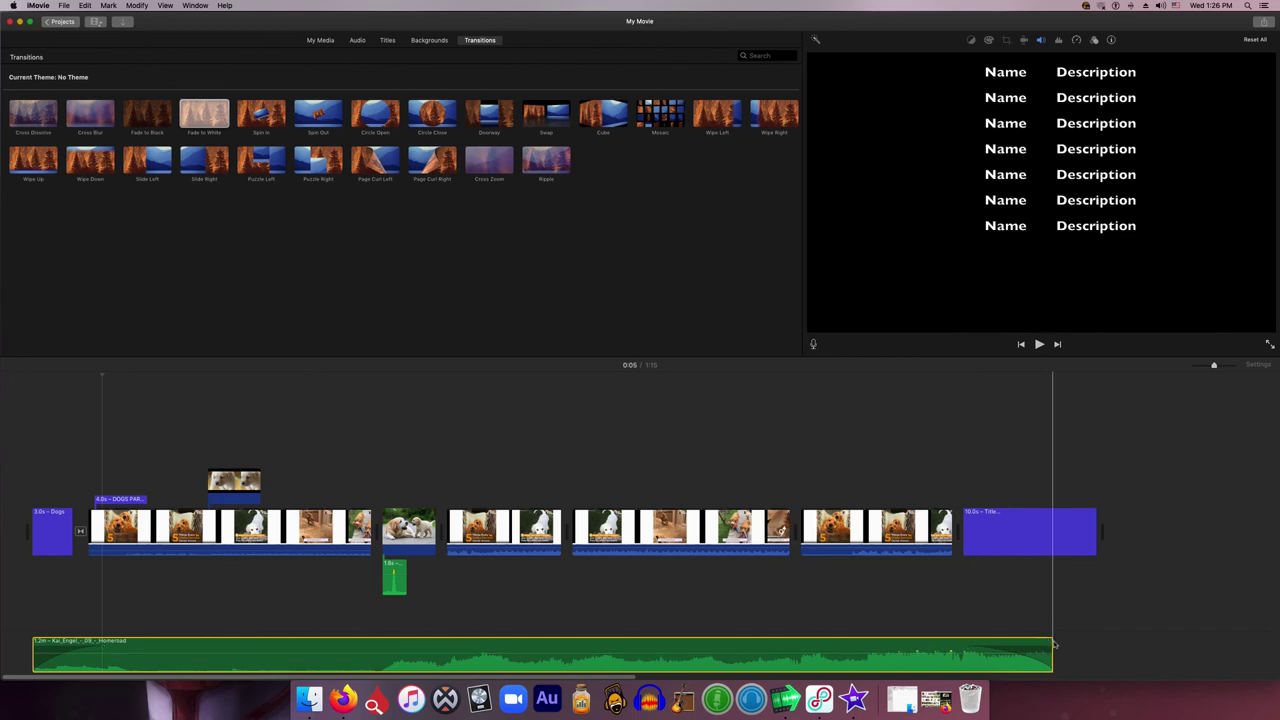
drag(1054, 643, 1095, 643)
click(411, 394)
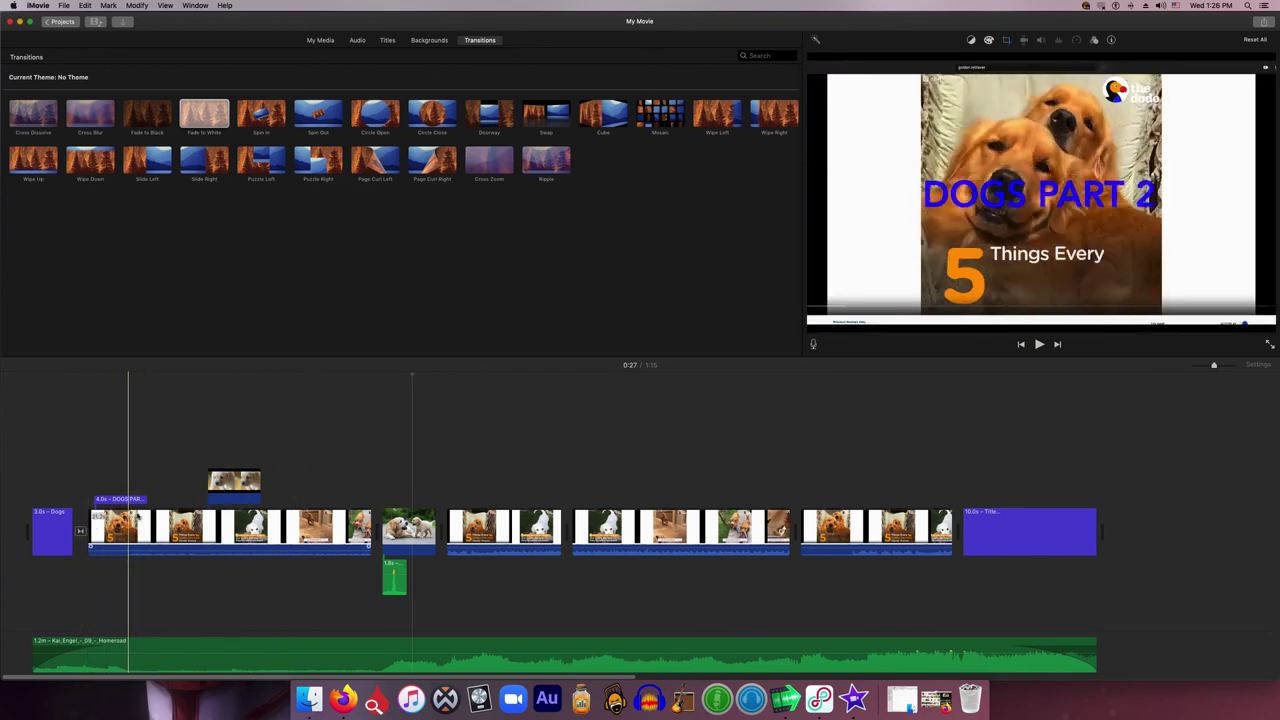
- Add a Circle Close transition before the scrolling credits and play it back from 1:02
click(428, 165)
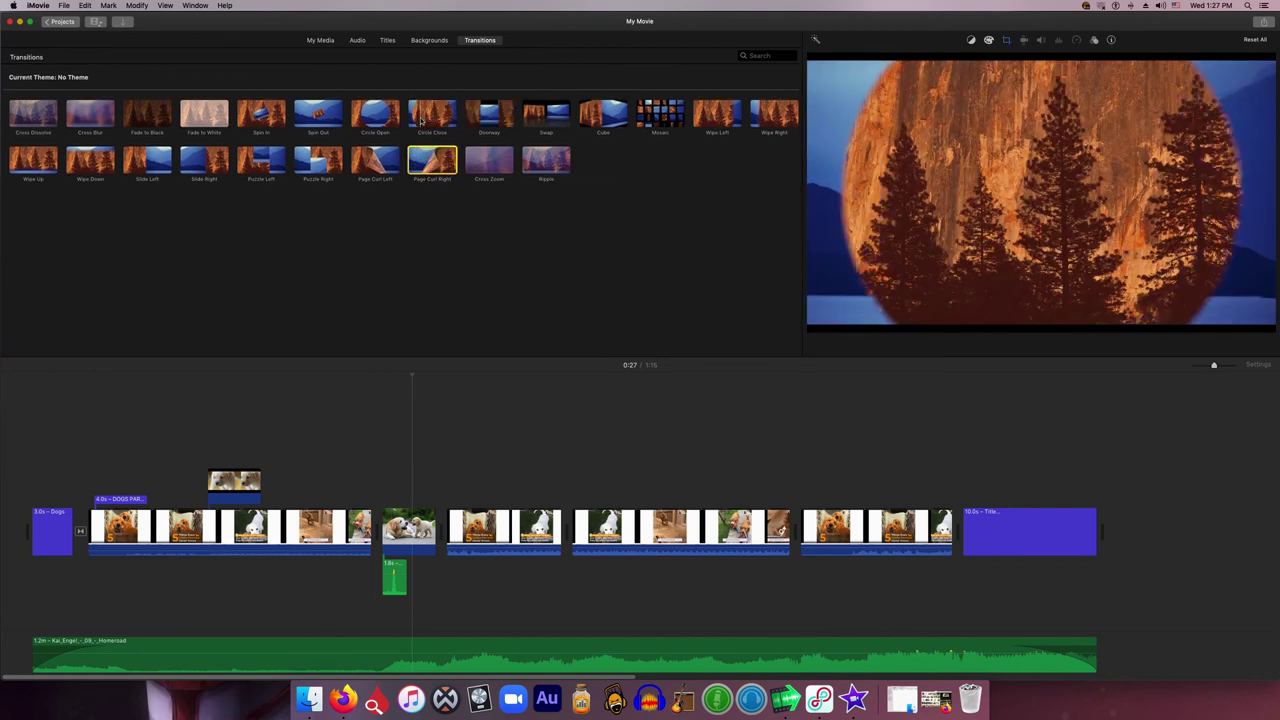
drag(431, 117, 938, 531)
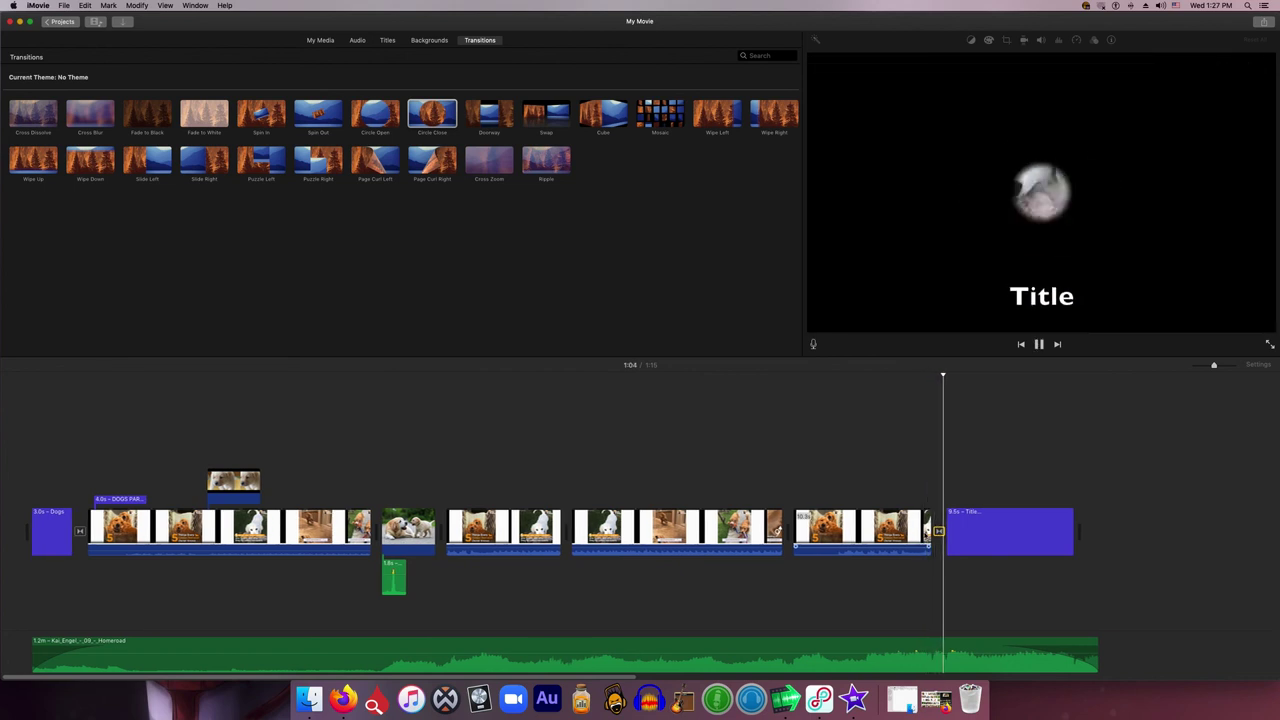
key(space)
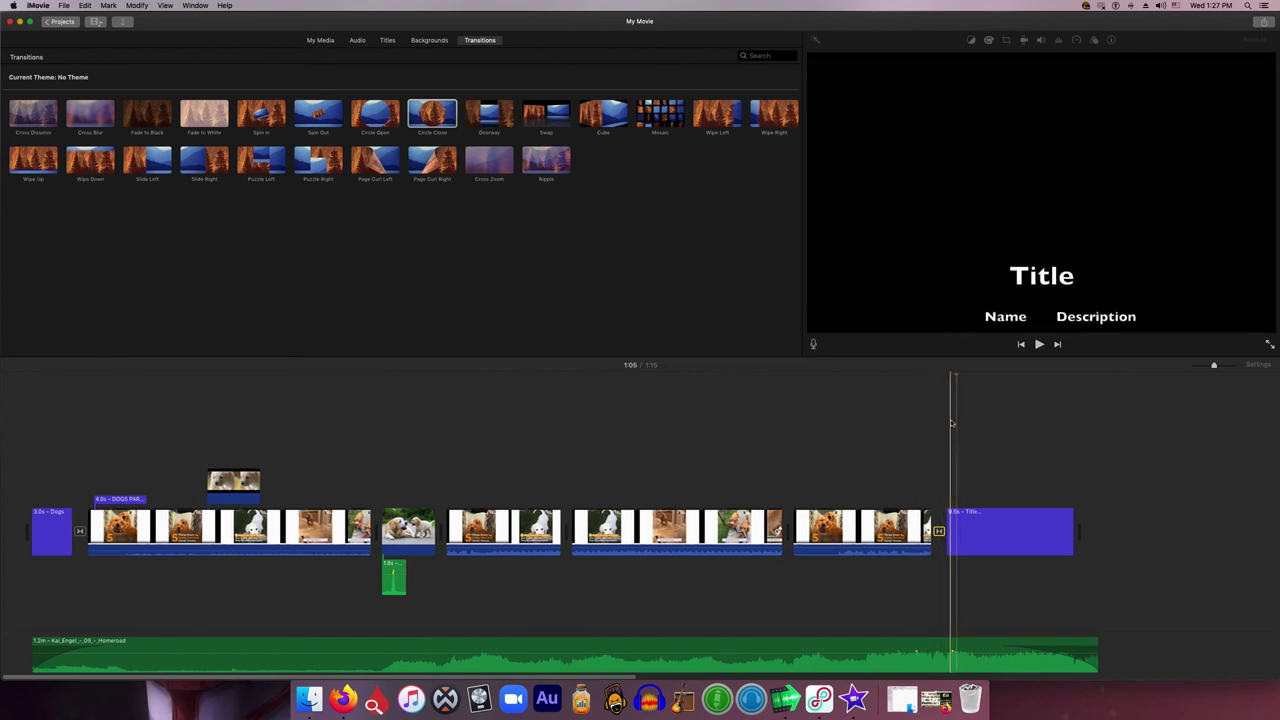
click(957, 375)
drag(957, 375, 915, 380)
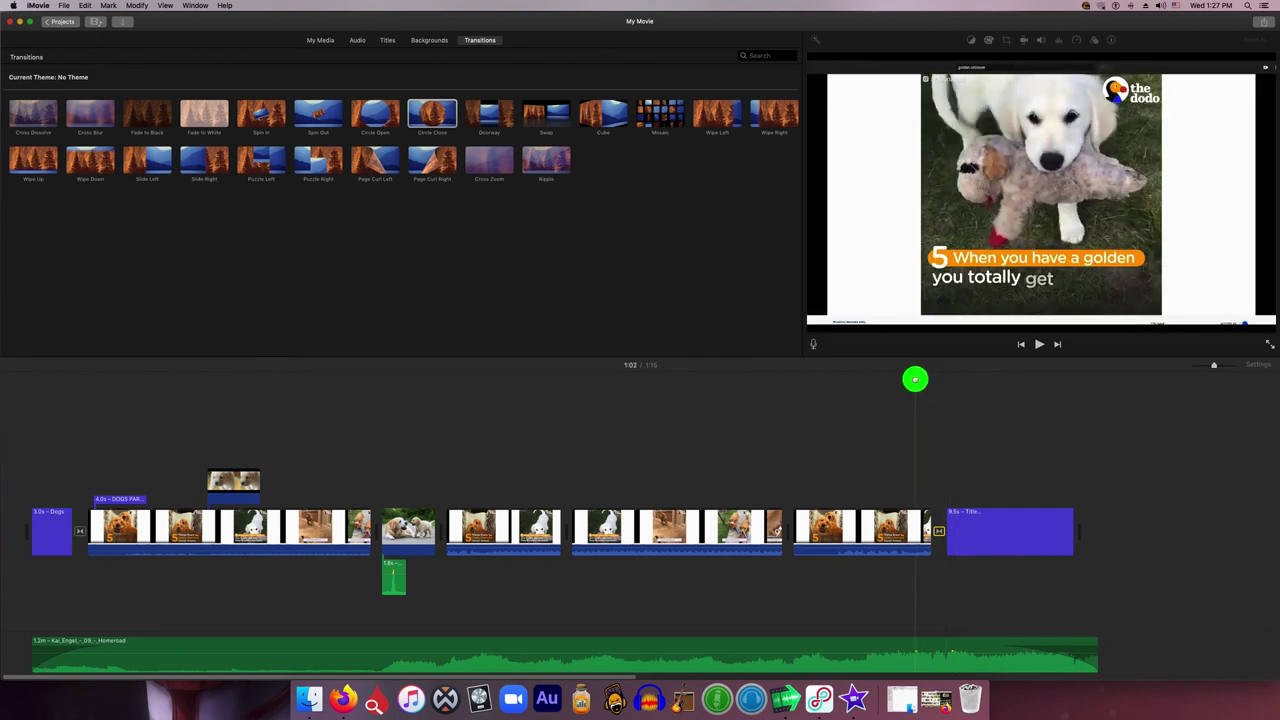
key(space)
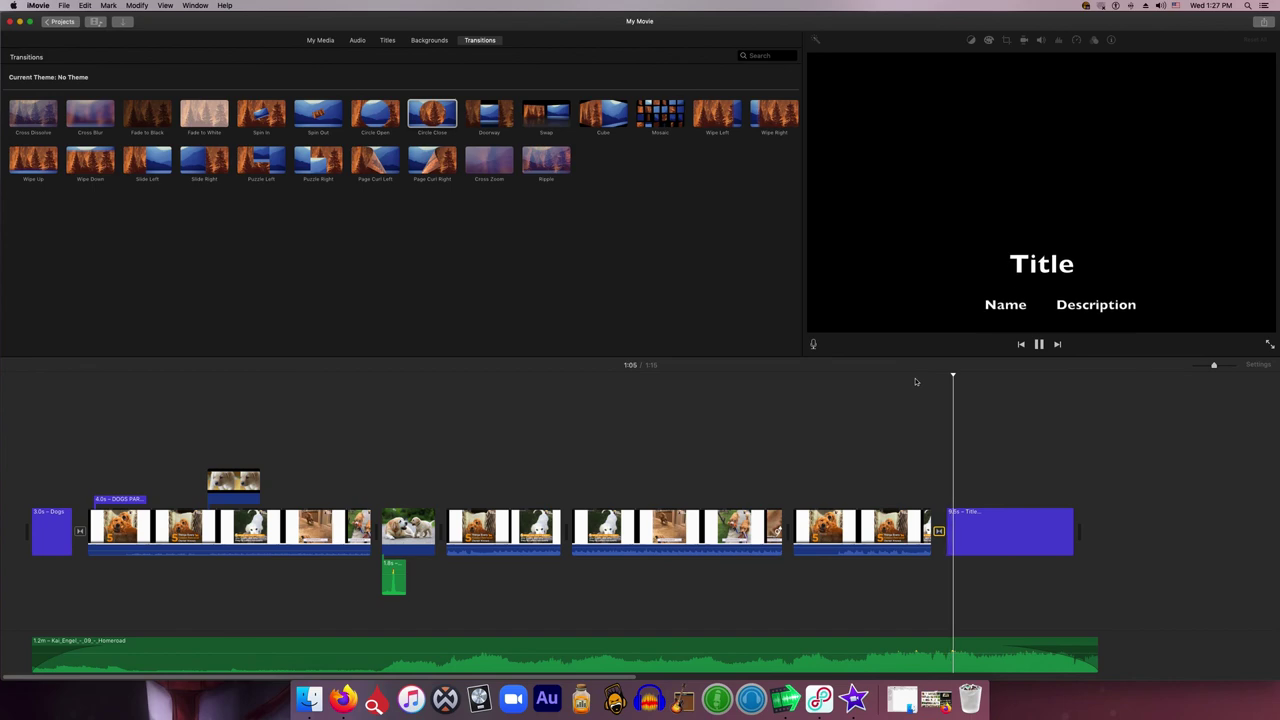
key(space)
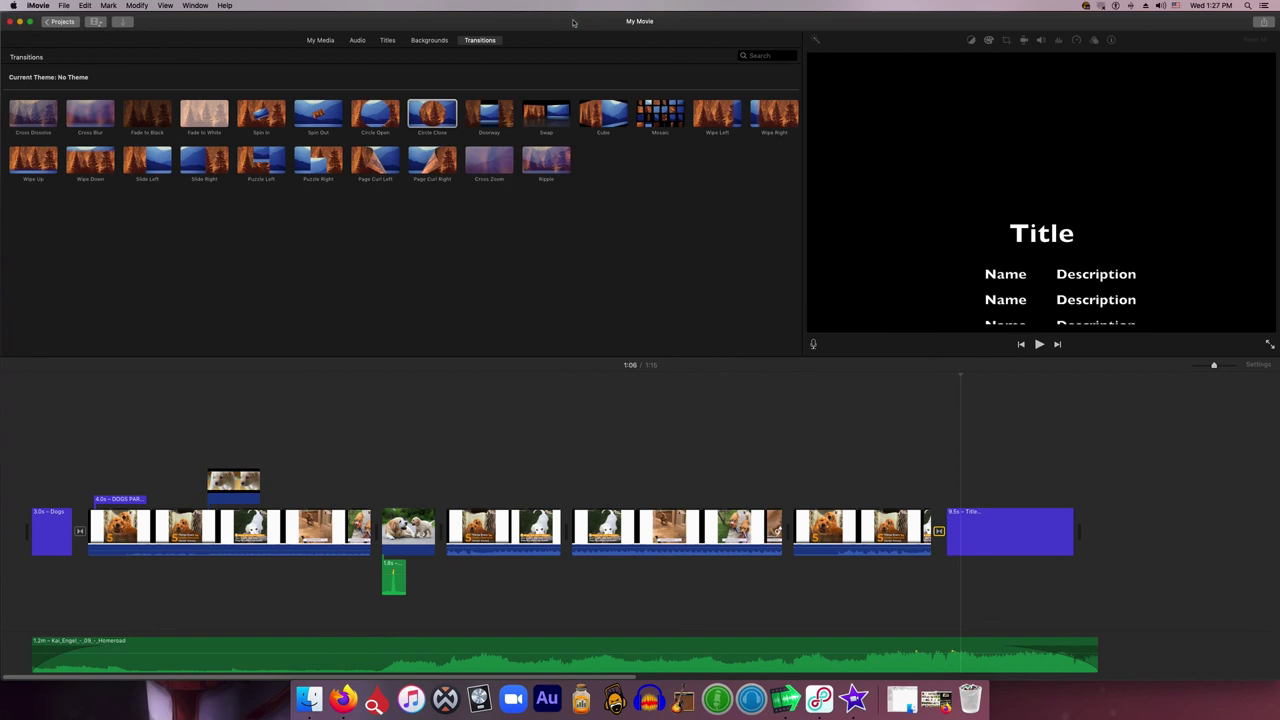
click(514, 23)
- Export the movie via File > Share > File with the 1080p High settings
click(1264, 22)
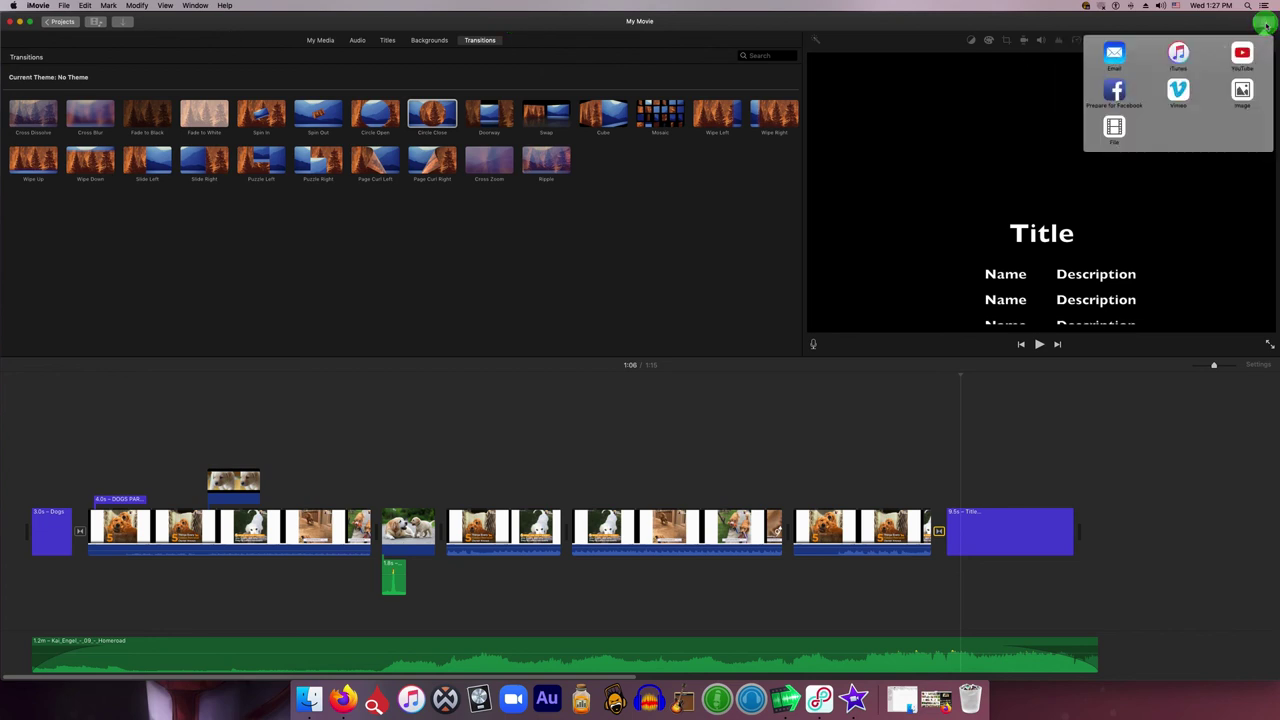
click(886, 23)
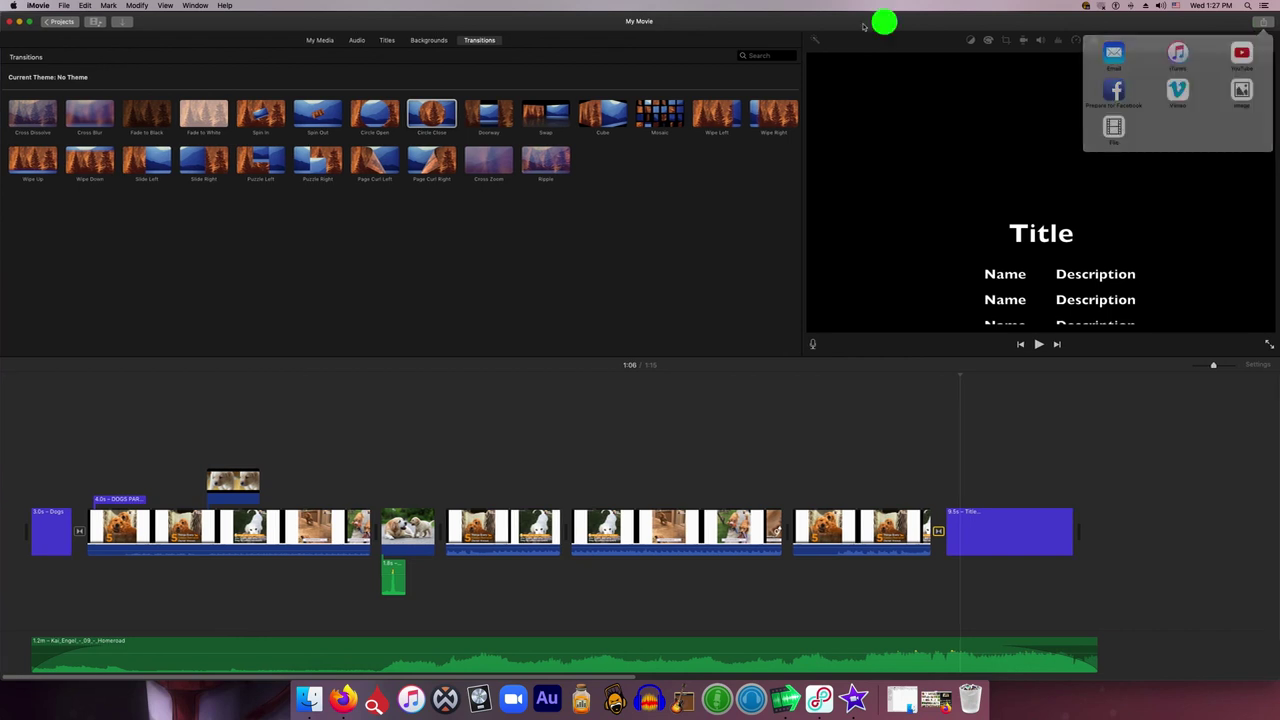
click(64, 6)
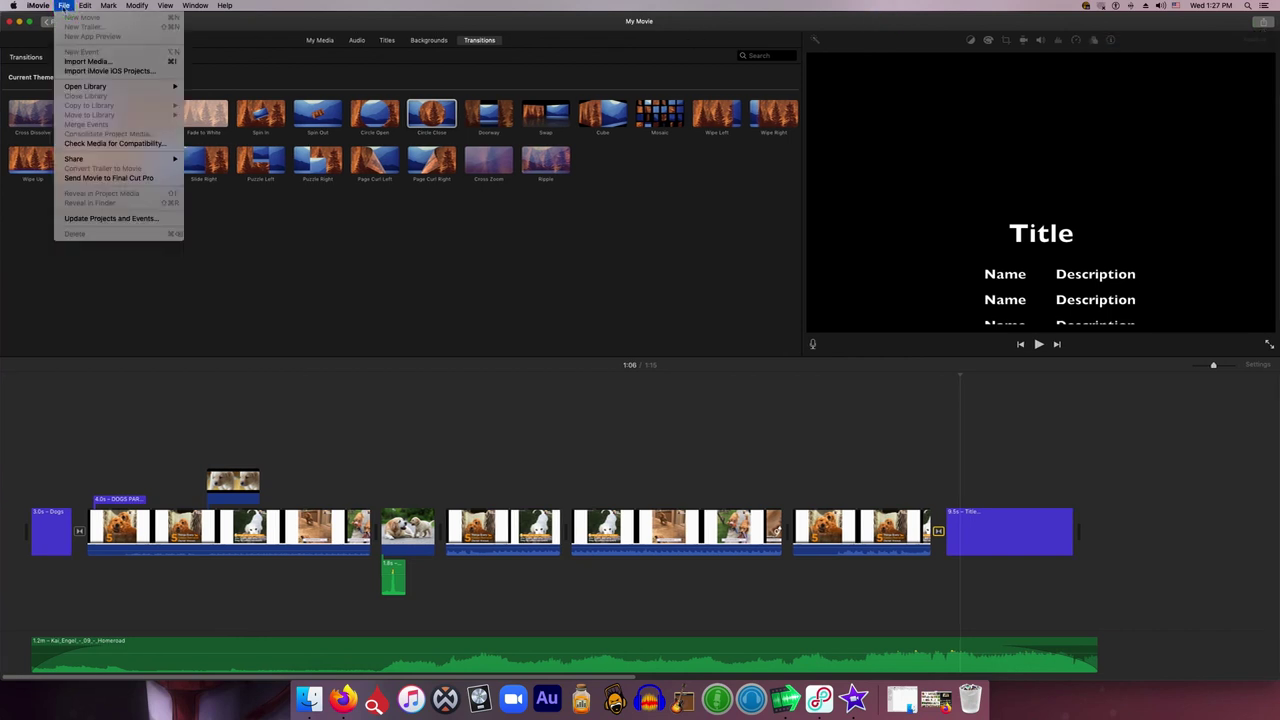
mouse_move(90, 159)
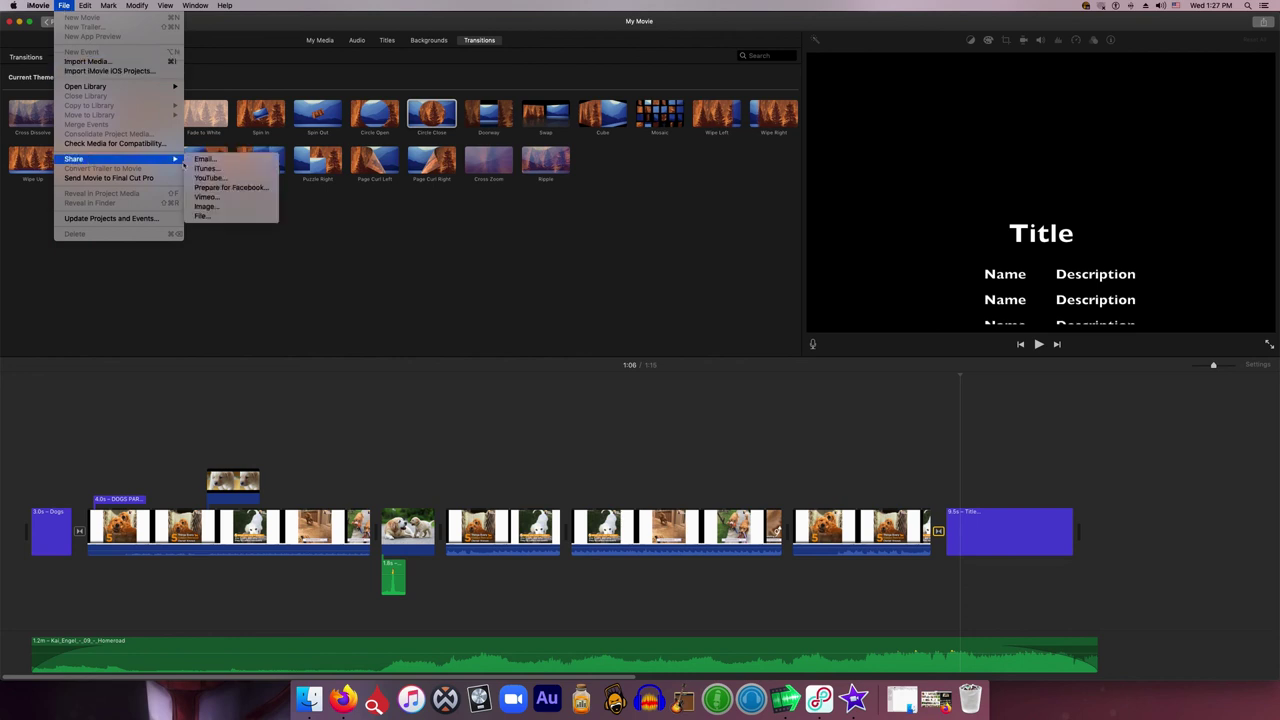
click(212, 215)
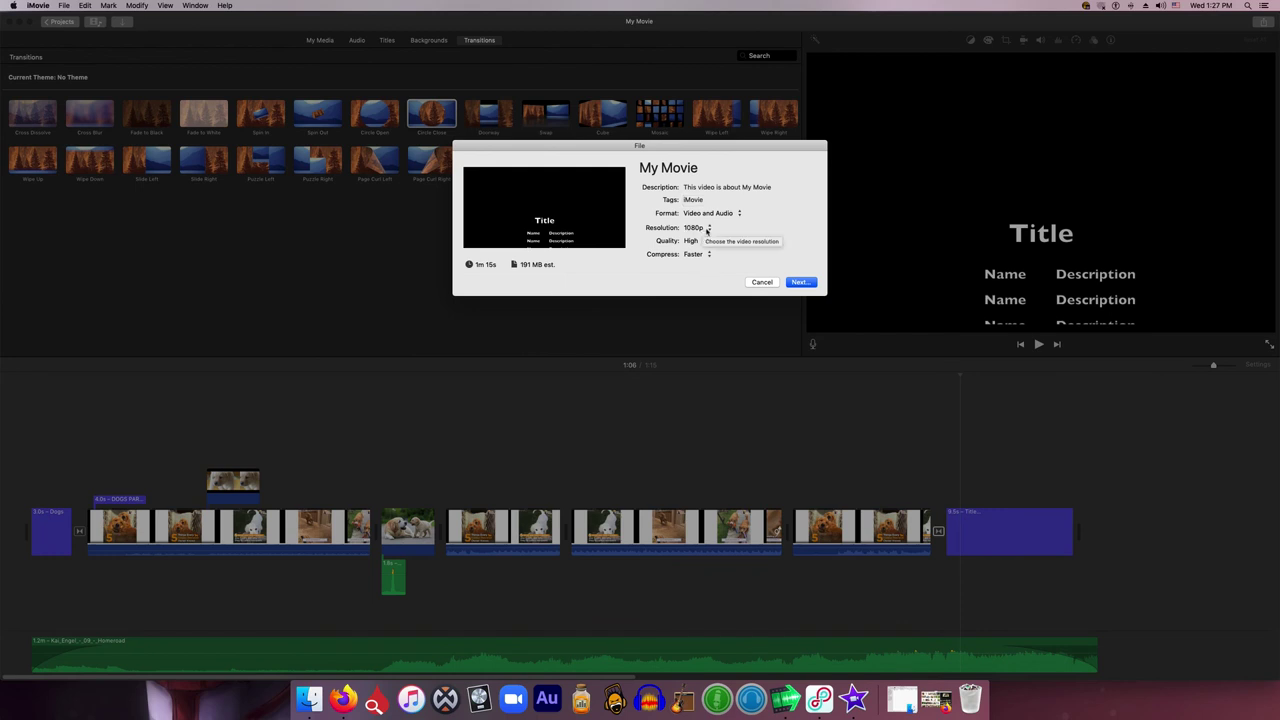
click(801, 282)
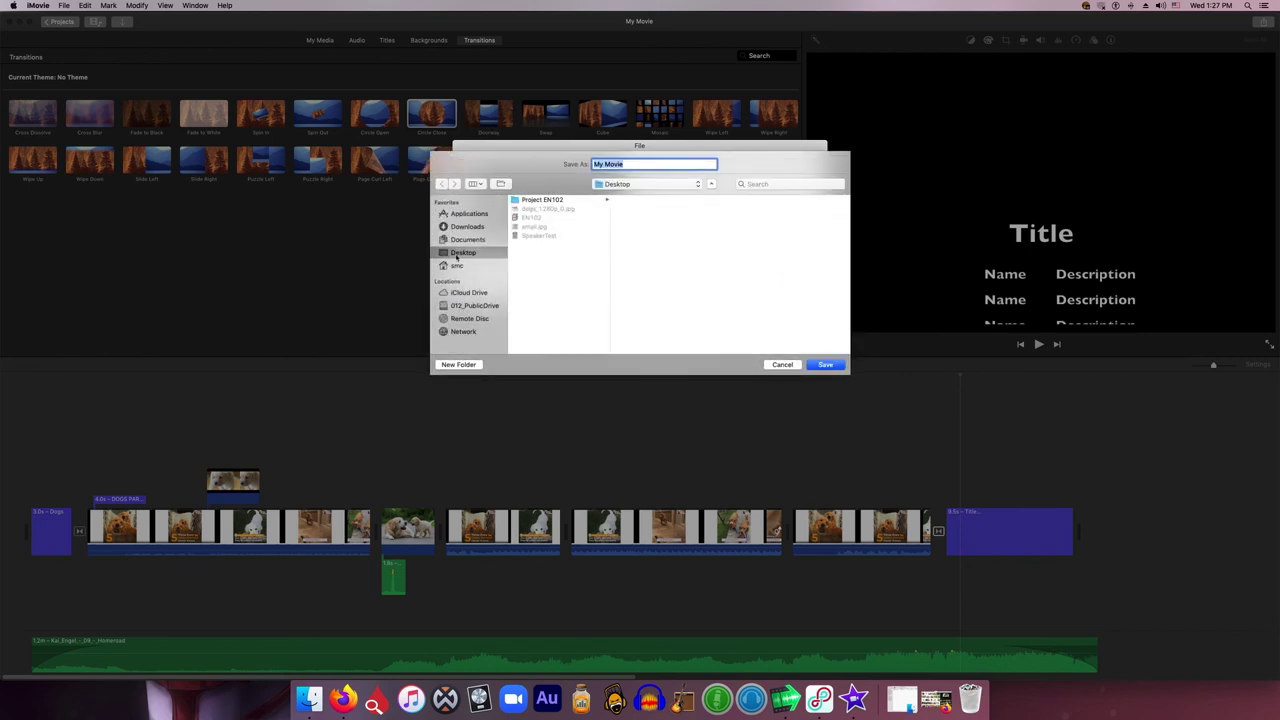
- Save the export as 'Dogs for EN102' in Desktop > Project EN102 and check progress
click(458, 254)
click(536, 200)
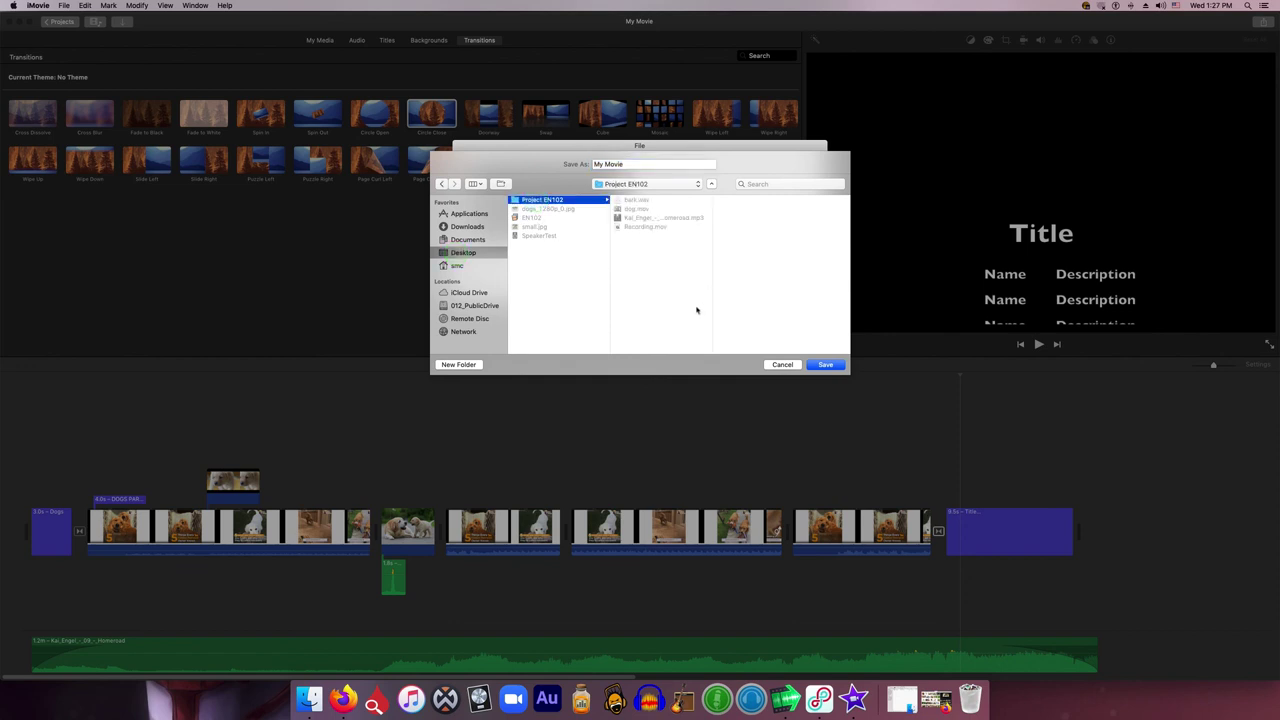
drag(626, 163, 580, 163)
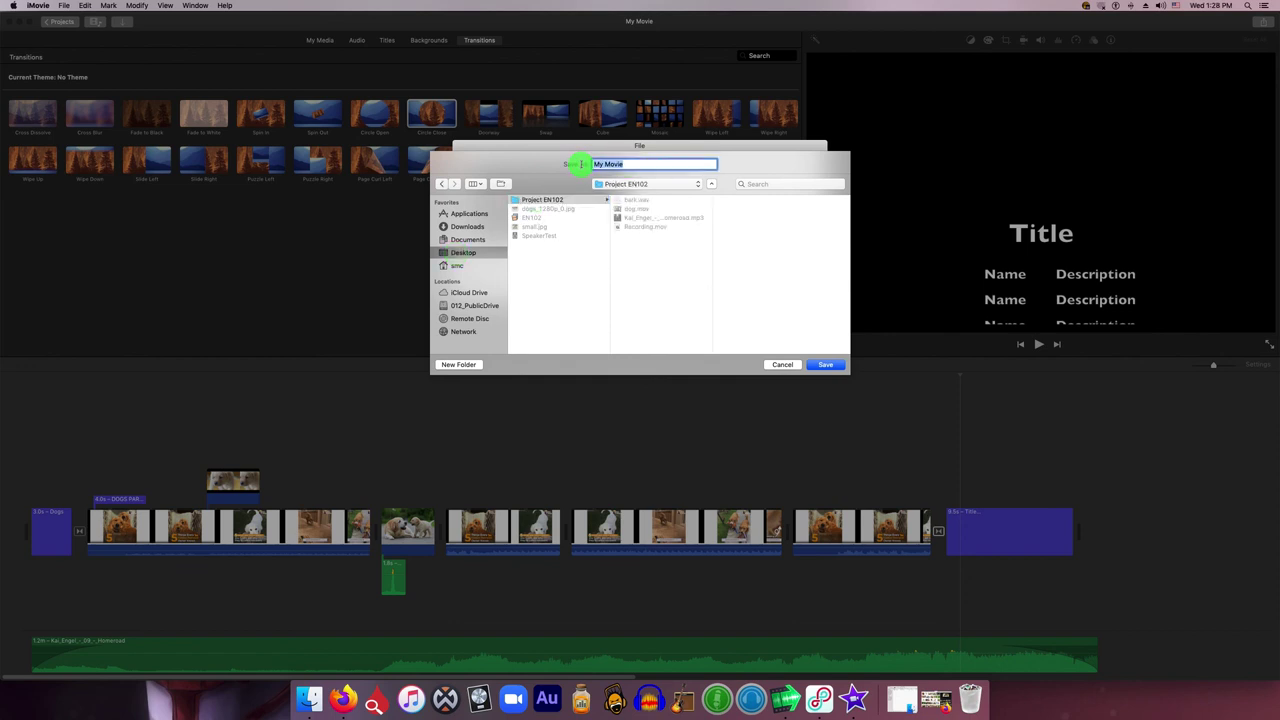
text(Dogs for EN102)
click(829, 366)
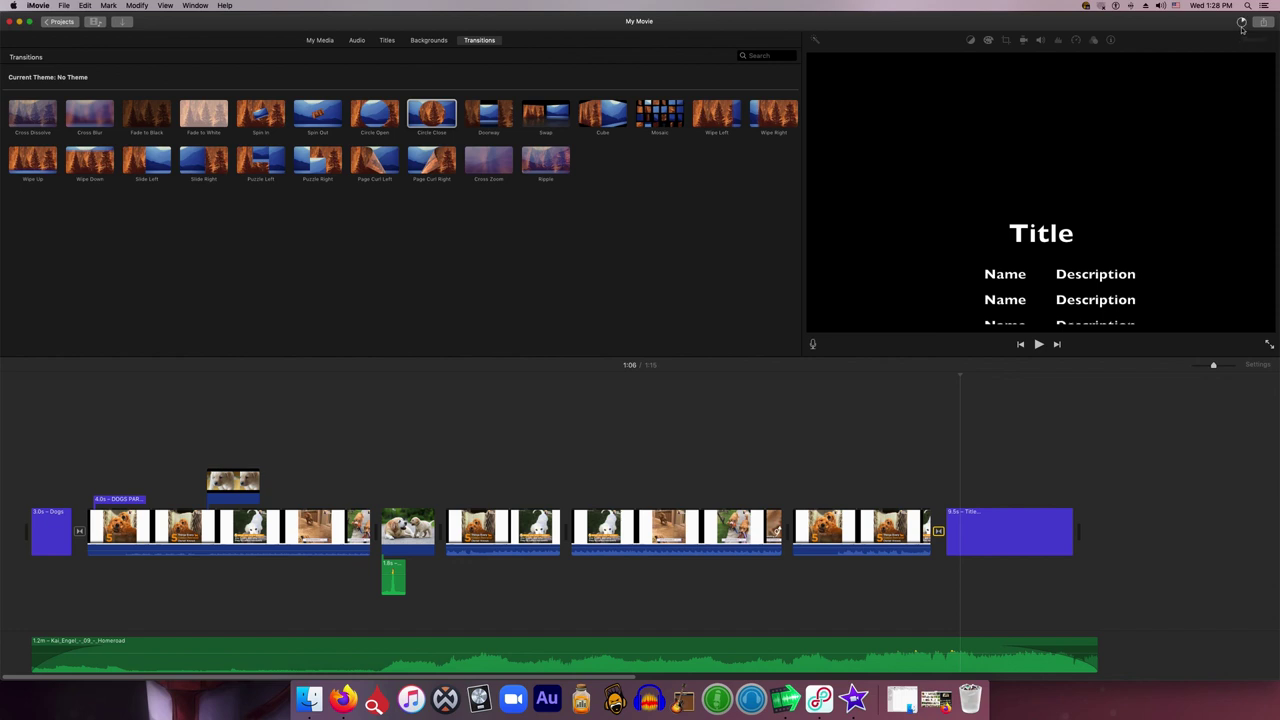
click(1242, 27)
- Minimise the iMovie window to reveal the desktop
click(18, 21)
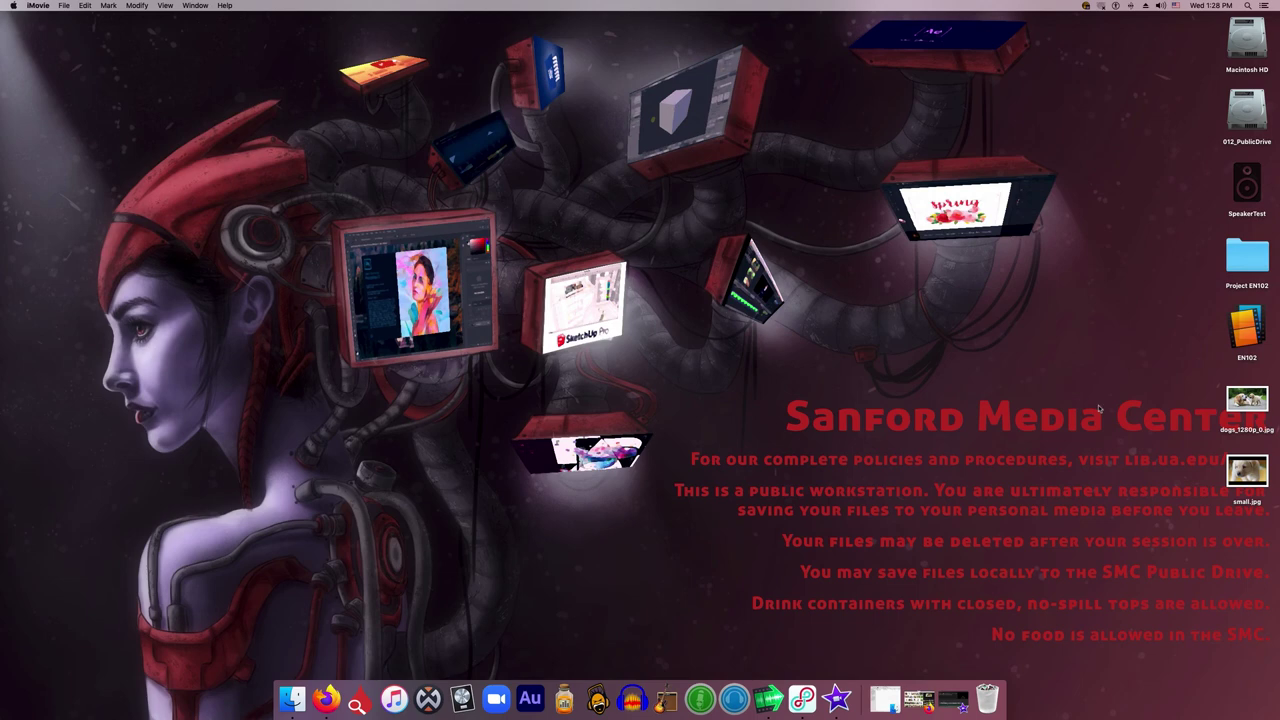
- Open Dogs for EN102.mp4 from the Project EN102 folder in QuickTime Player
double_click(1247, 257)
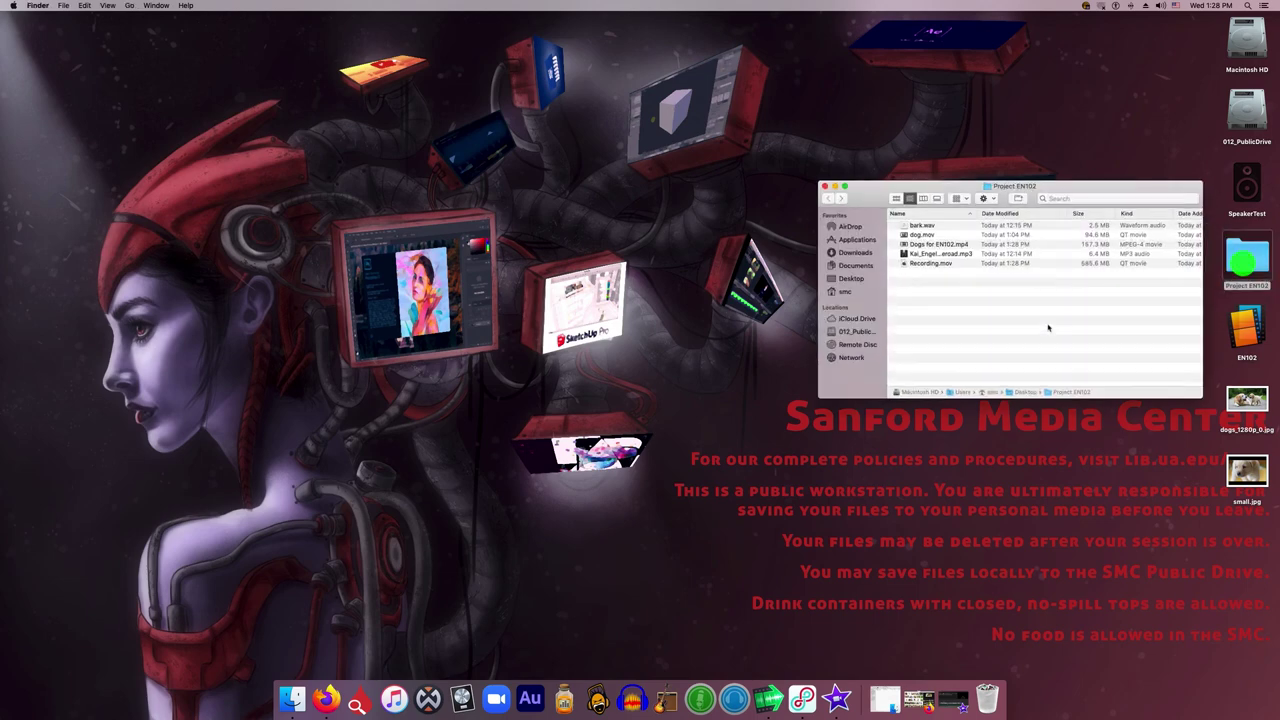
click(921, 245)
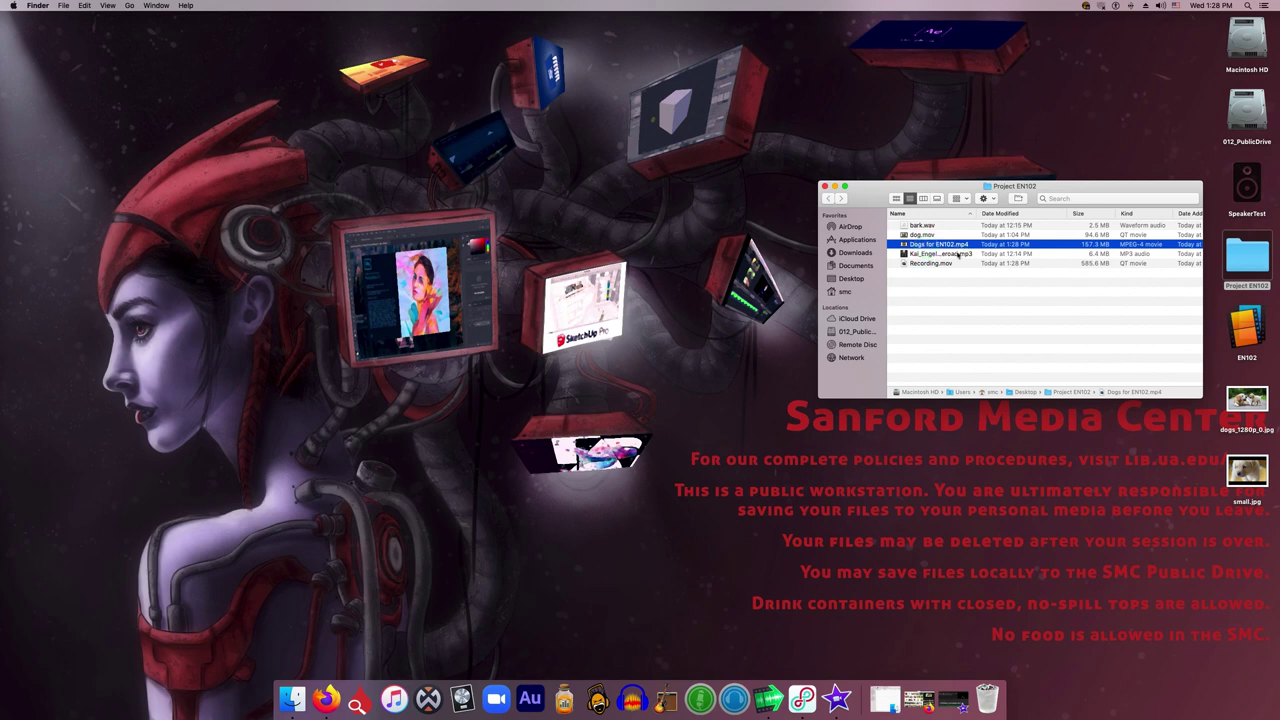
double_click(923, 246)
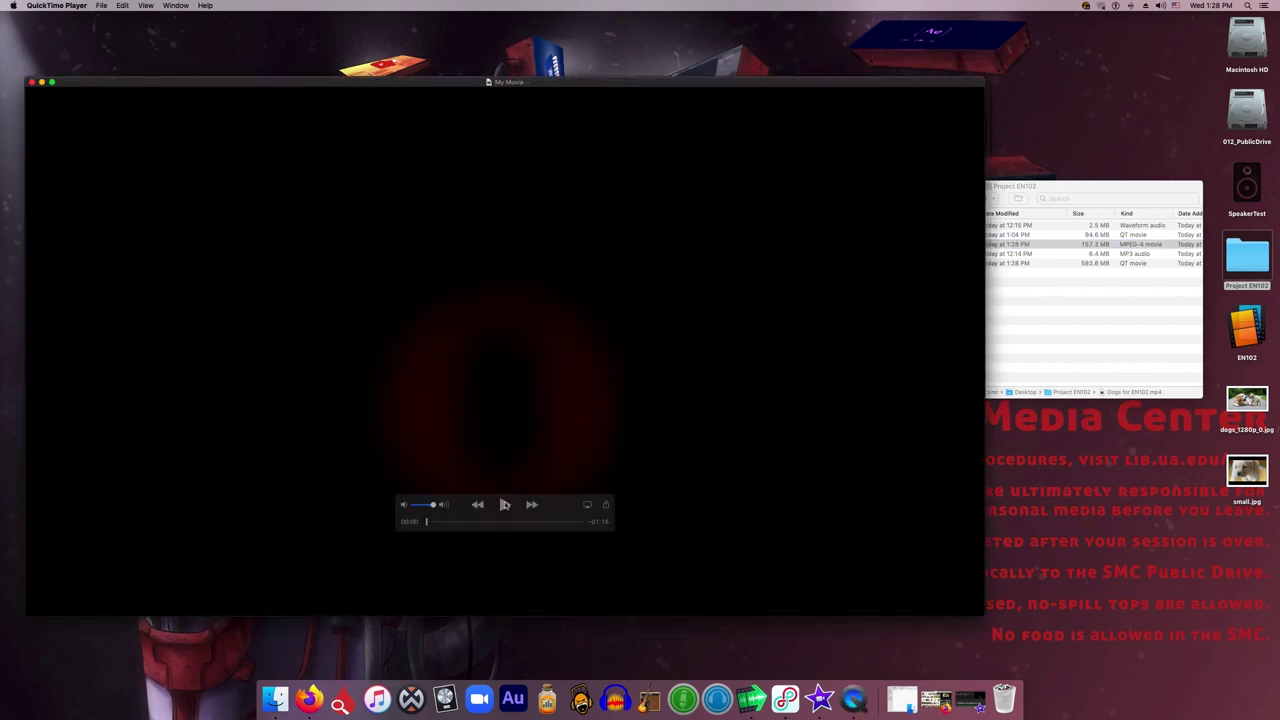
- Play and pause the opening Dogs title and first clip, then close QuickTime Player
click(505, 505)
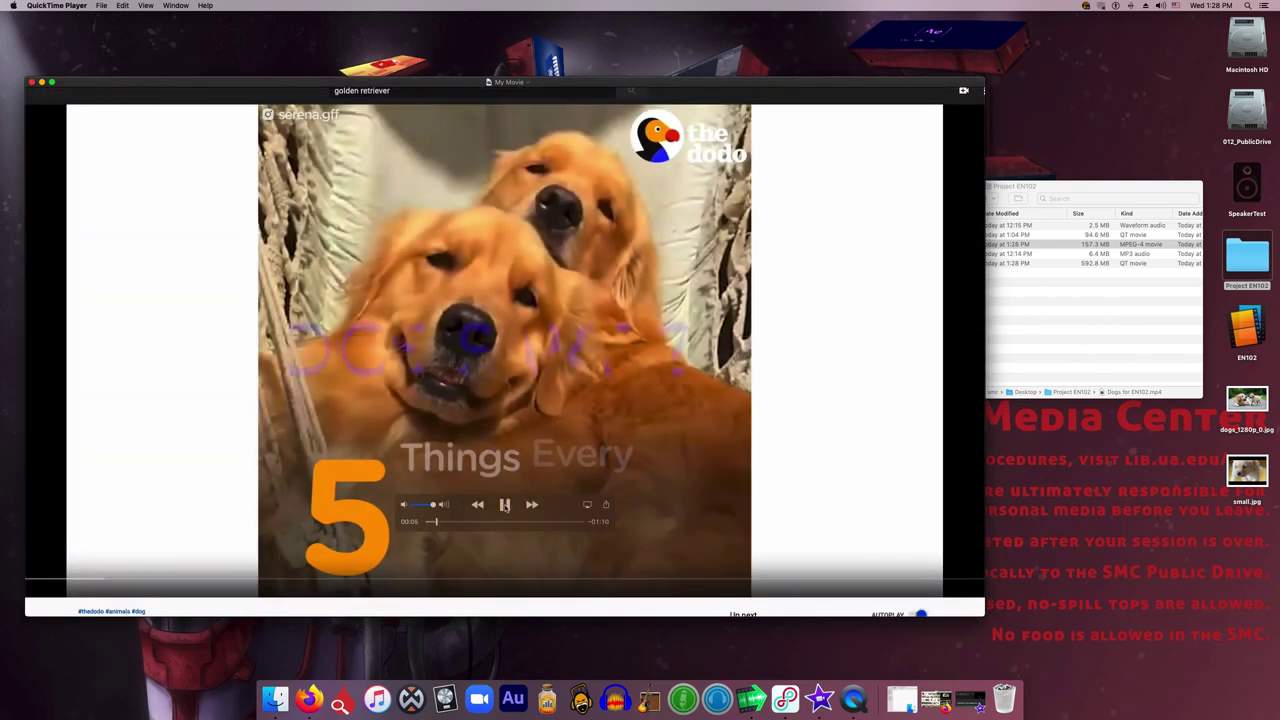
click(505, 505)
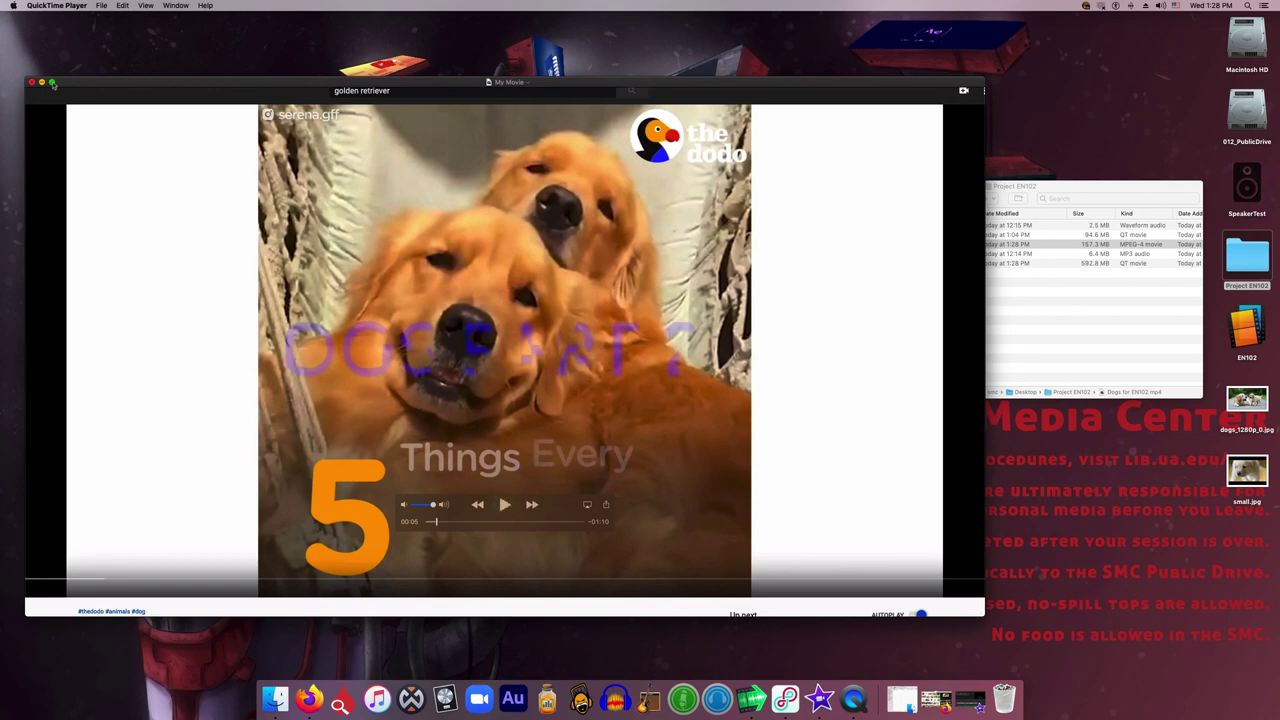
drag(72, 86, 69, 80)
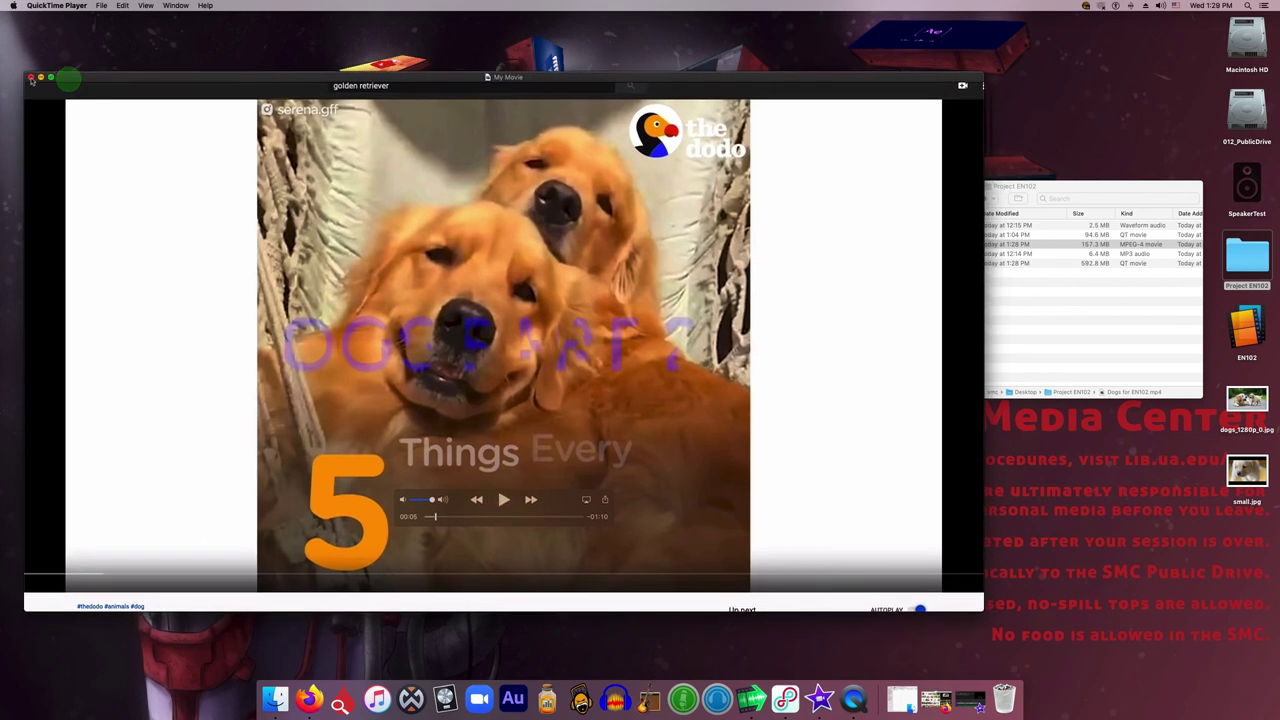
click(31, 78)
click(861, 191)
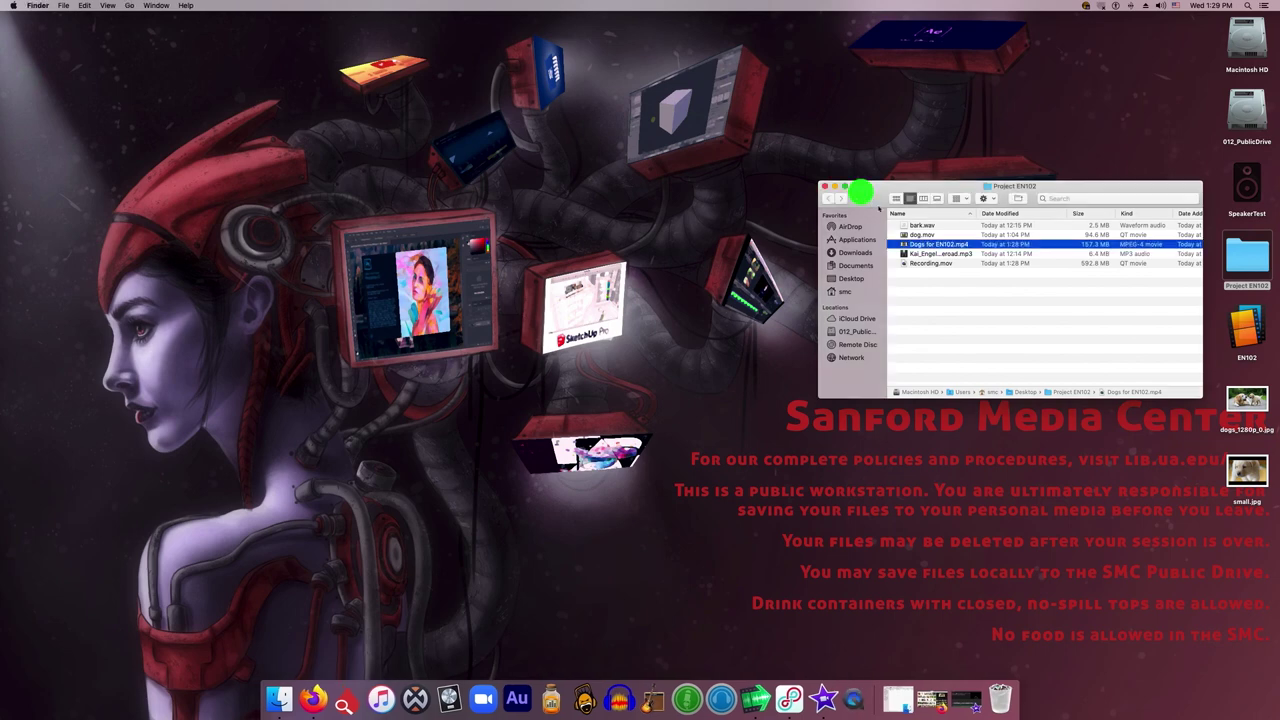